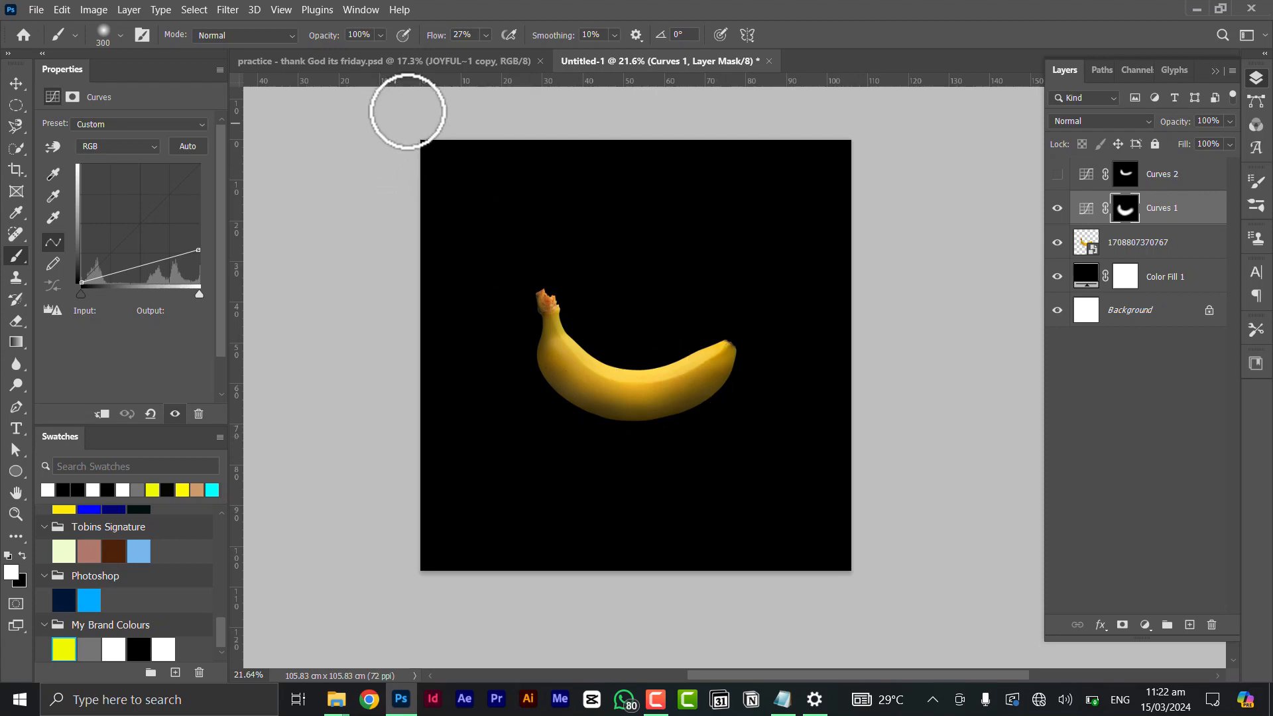
# View the finished TGIF design, and compare the banana with and without the Curves 1 shading
pyautogui.click(431, 64)
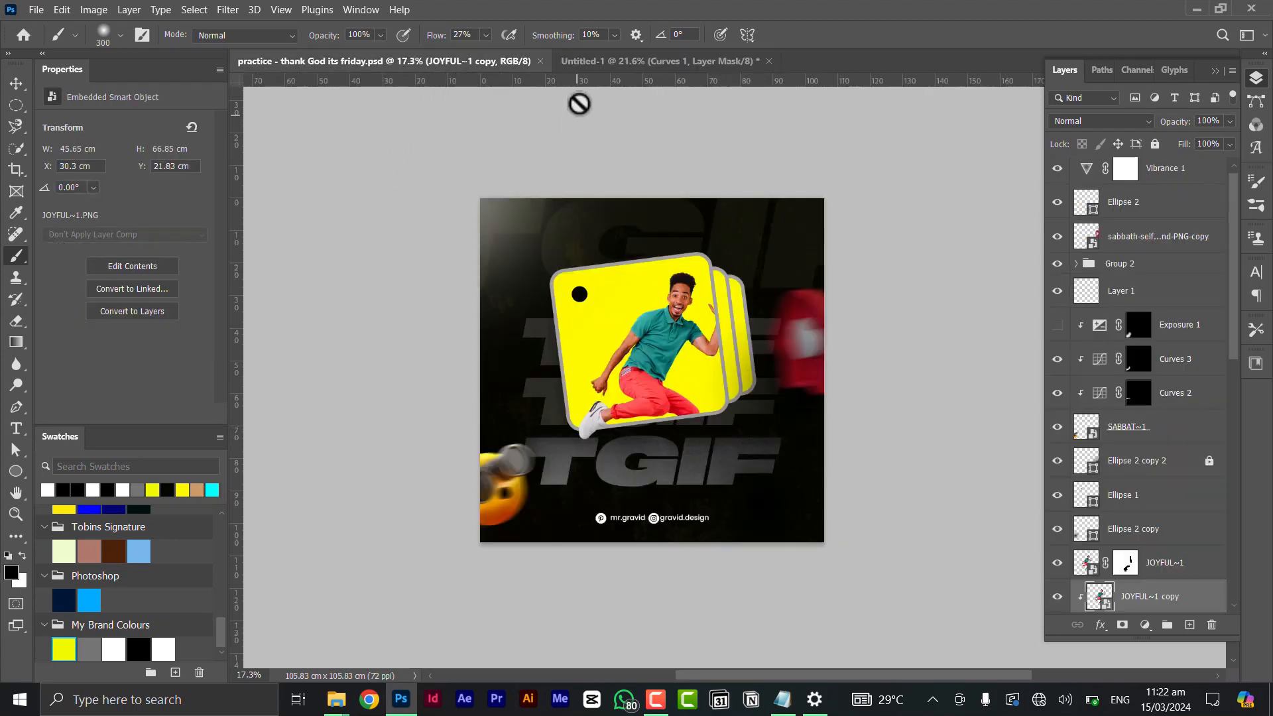
pyautogui.click(644, 63)
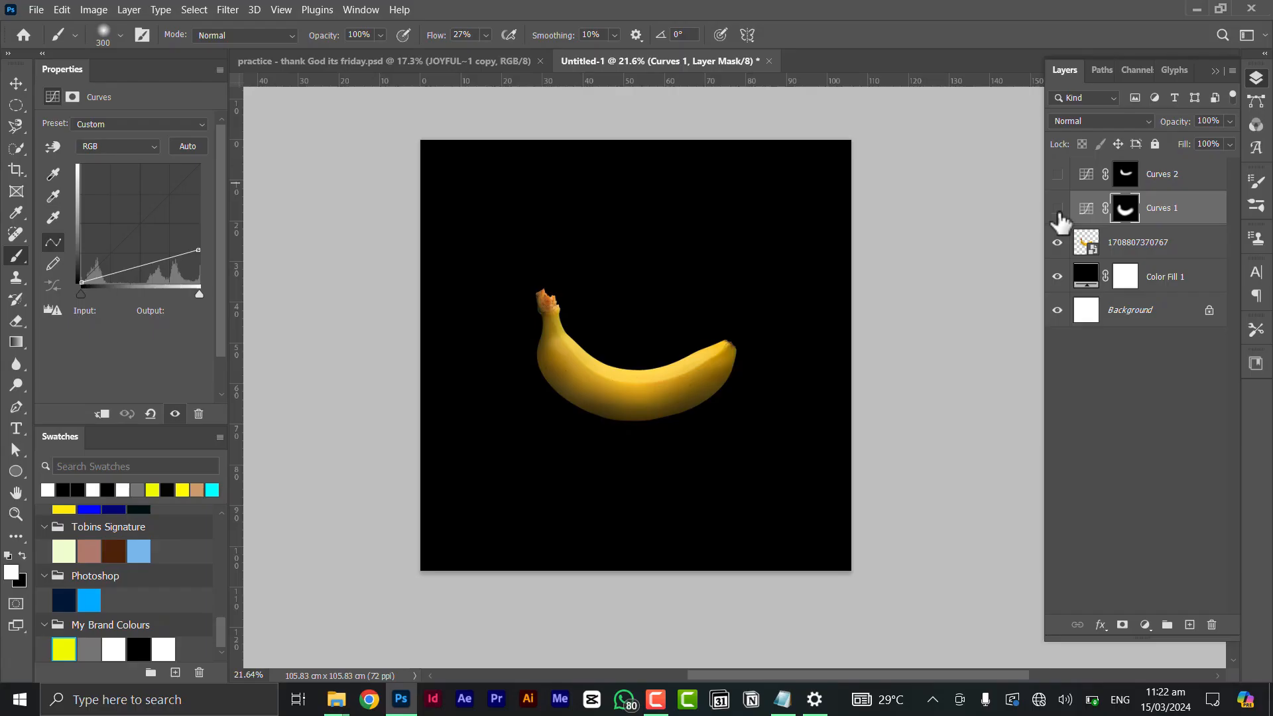
pyautogui.click(1057, 209)
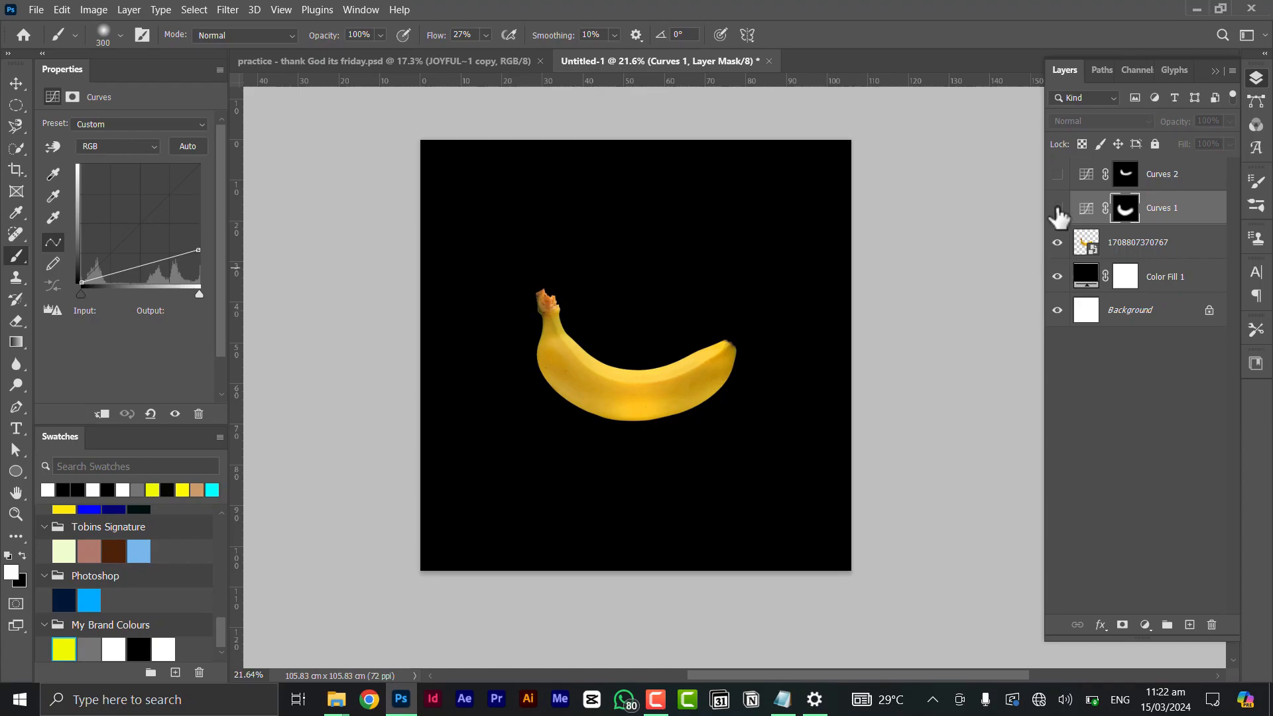
pyautogui.click(1058, 209)
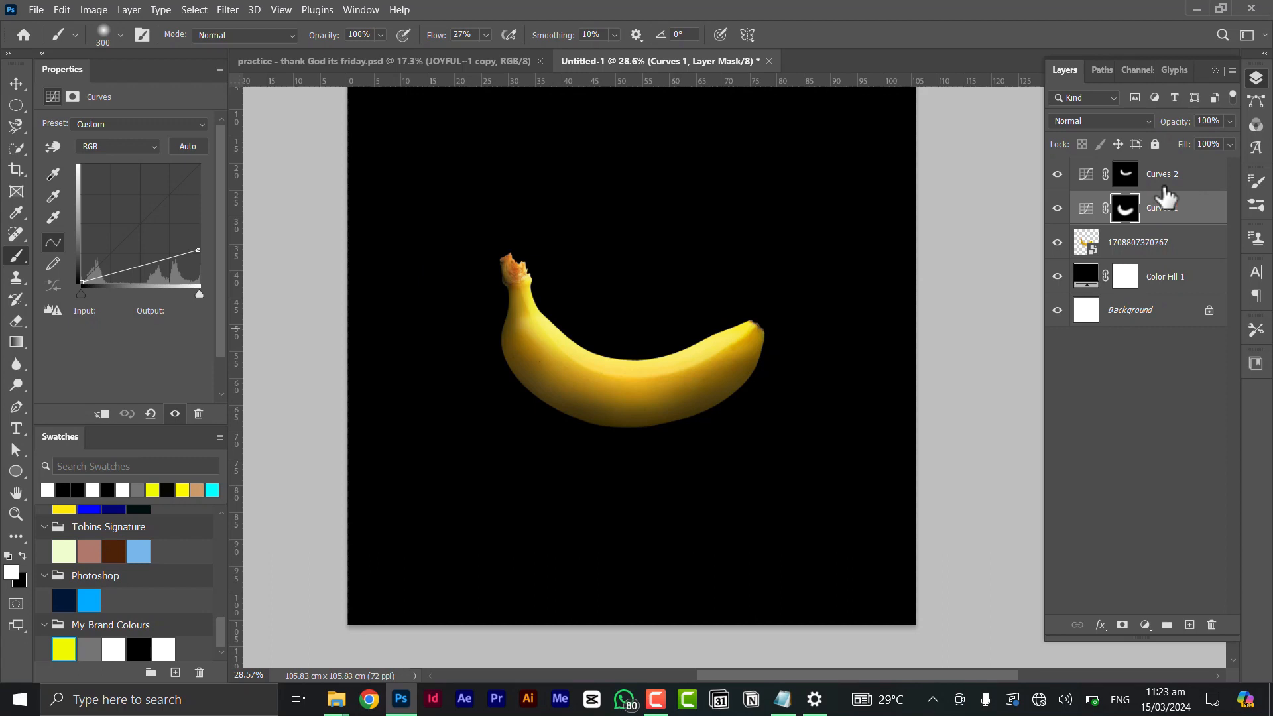
# Delete the Curves 1 and Curves 2 adjustment layers above the banana
pyautogui.keyDown('shift'); pyautogui.click(1165, 188); pyautogui.keyUp('shift')
pyautogui.press('Delete')
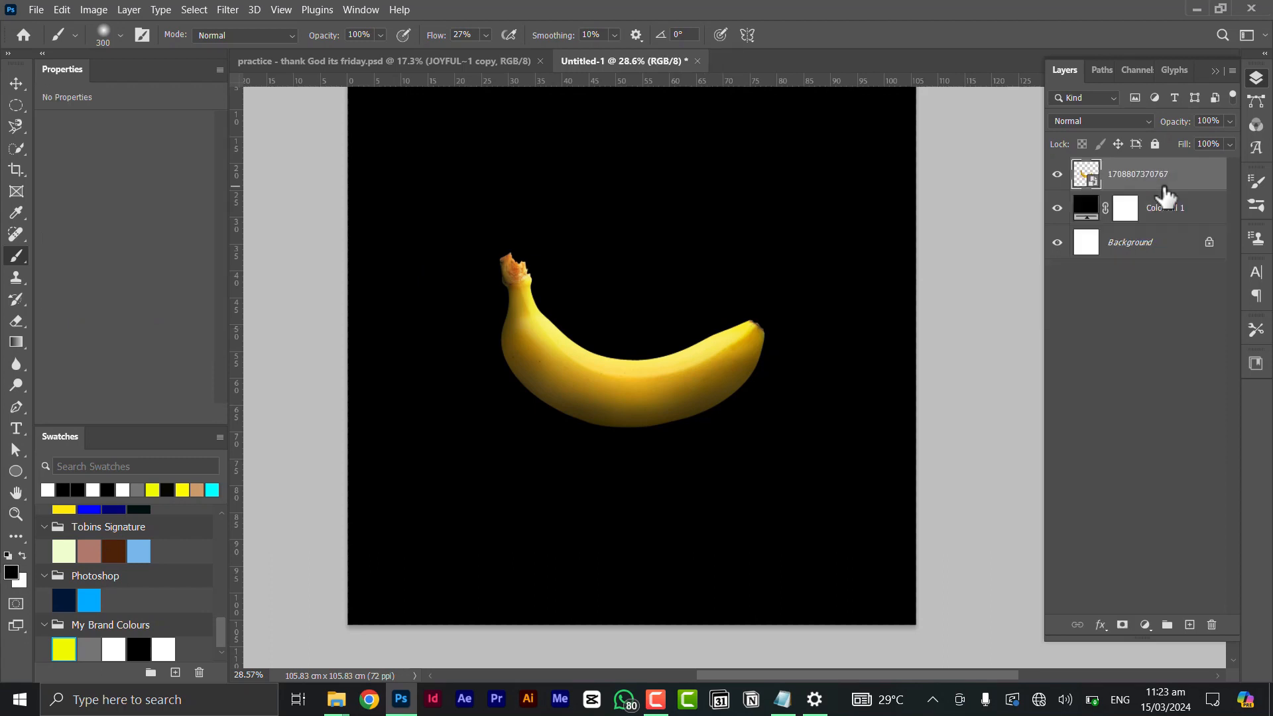
pyautogui.press('v')
pyautogui.scroll(-4, 612, 400)
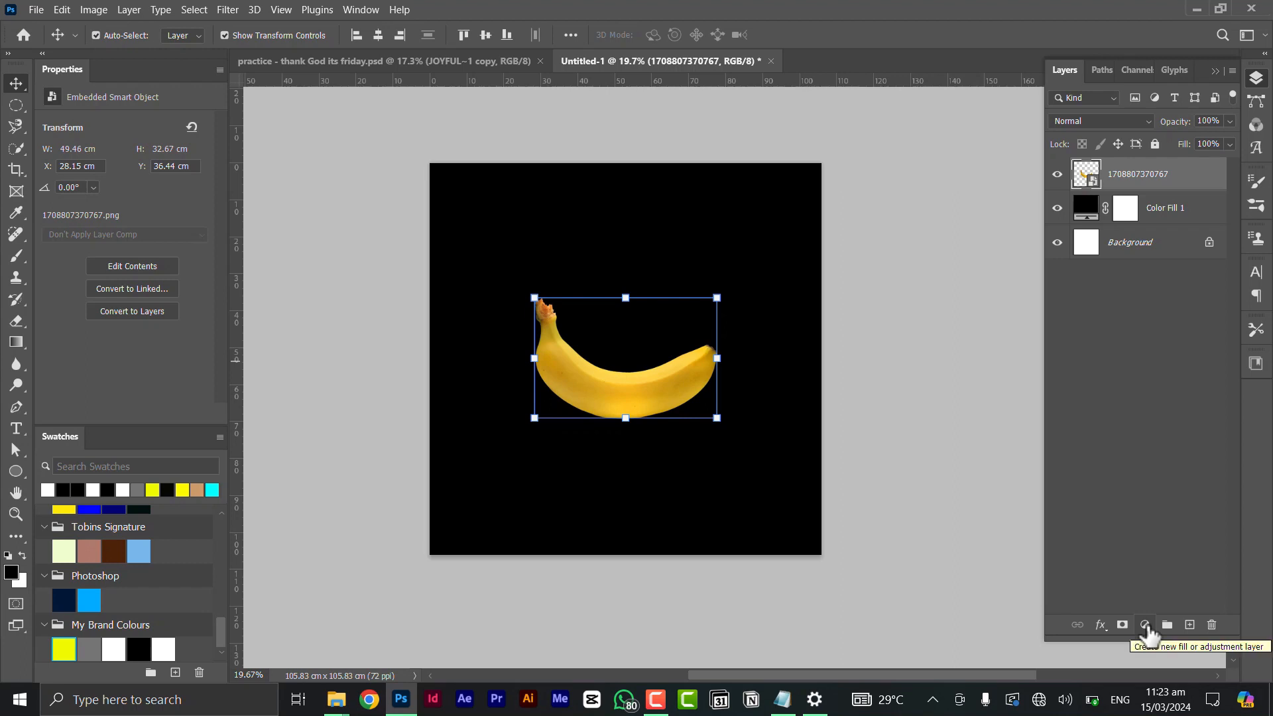
# Add a new empty layer above the banana and prepare a white 1800 px brush with 0% hardness
pyautogui.click(1189, 626)
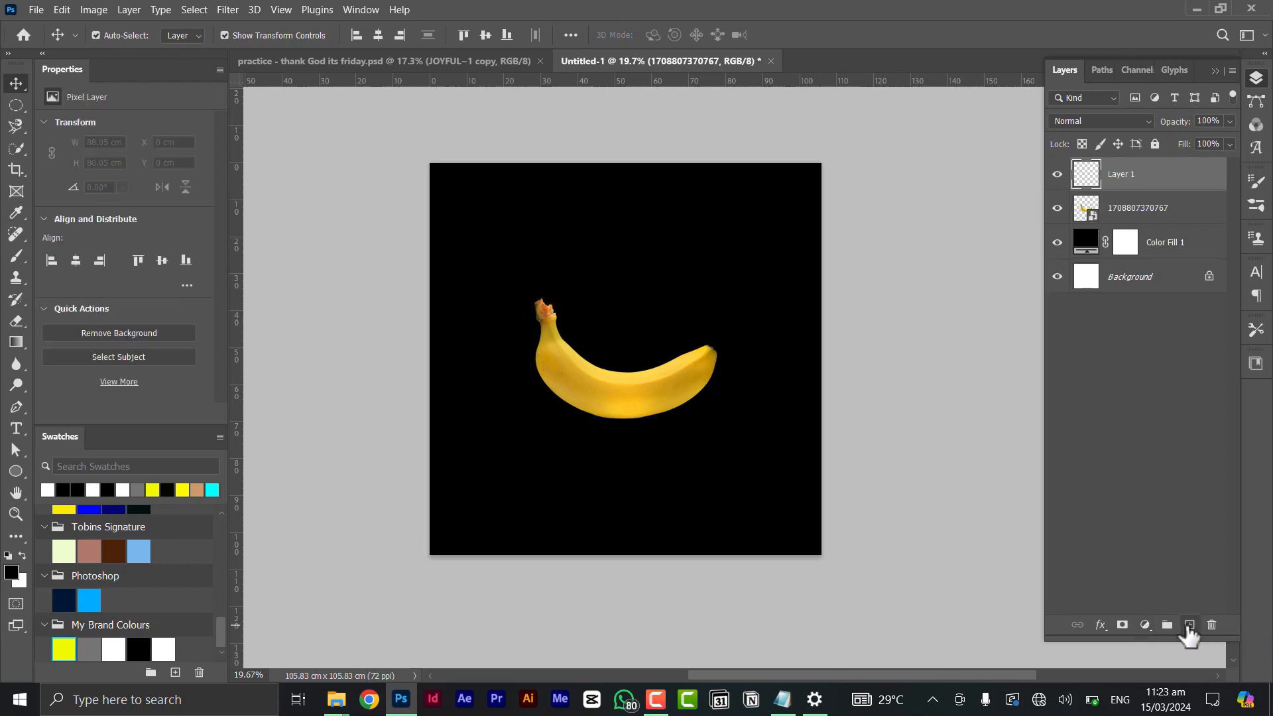
pyautogui.press('b')
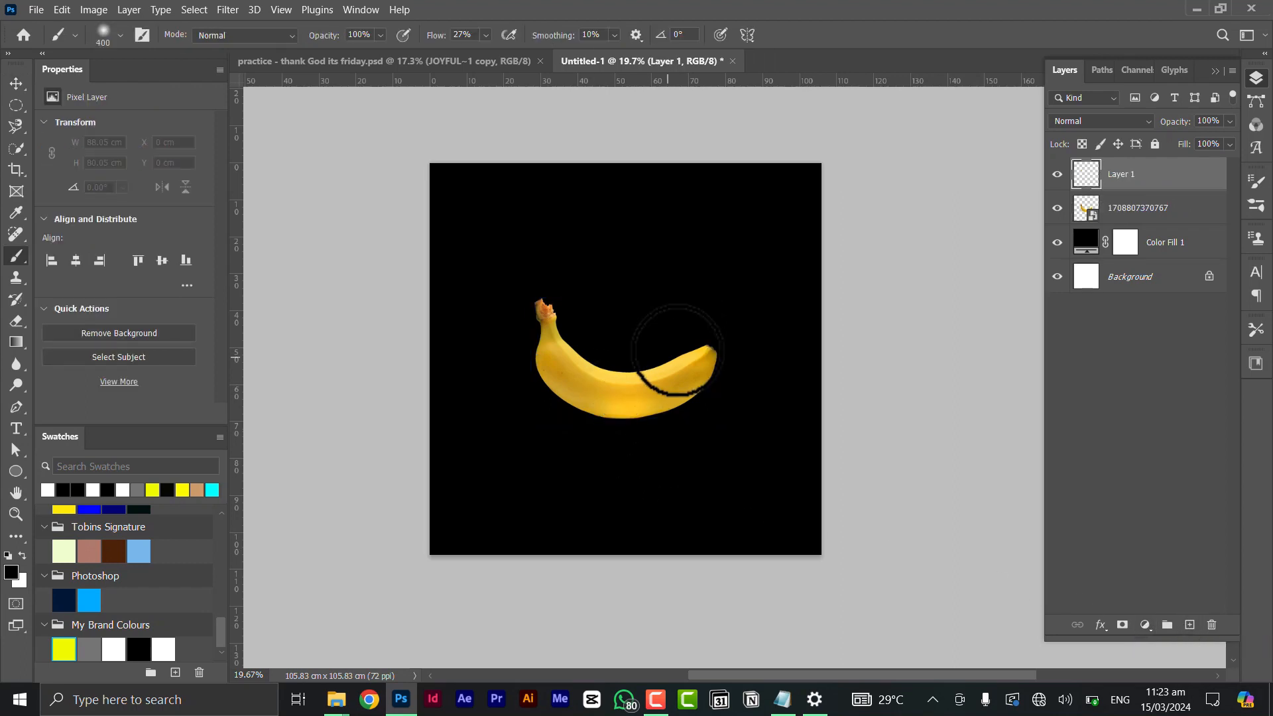
pyautogui.press(']')
pyautogui.press(']')
pyautogui.press(']')
pyautogui.press(']')
pyautogui.press(']')
pyautogui.press(']')
pyautogui.press(']')
pyautogui.press(']')
pyautogui.press(']')
pyautogui.press(']')
pyautogui.press(']')
pyautogui.press(']')
pyautogui.press(']')
pyautogui.press(']')
pyautogui.press(']')
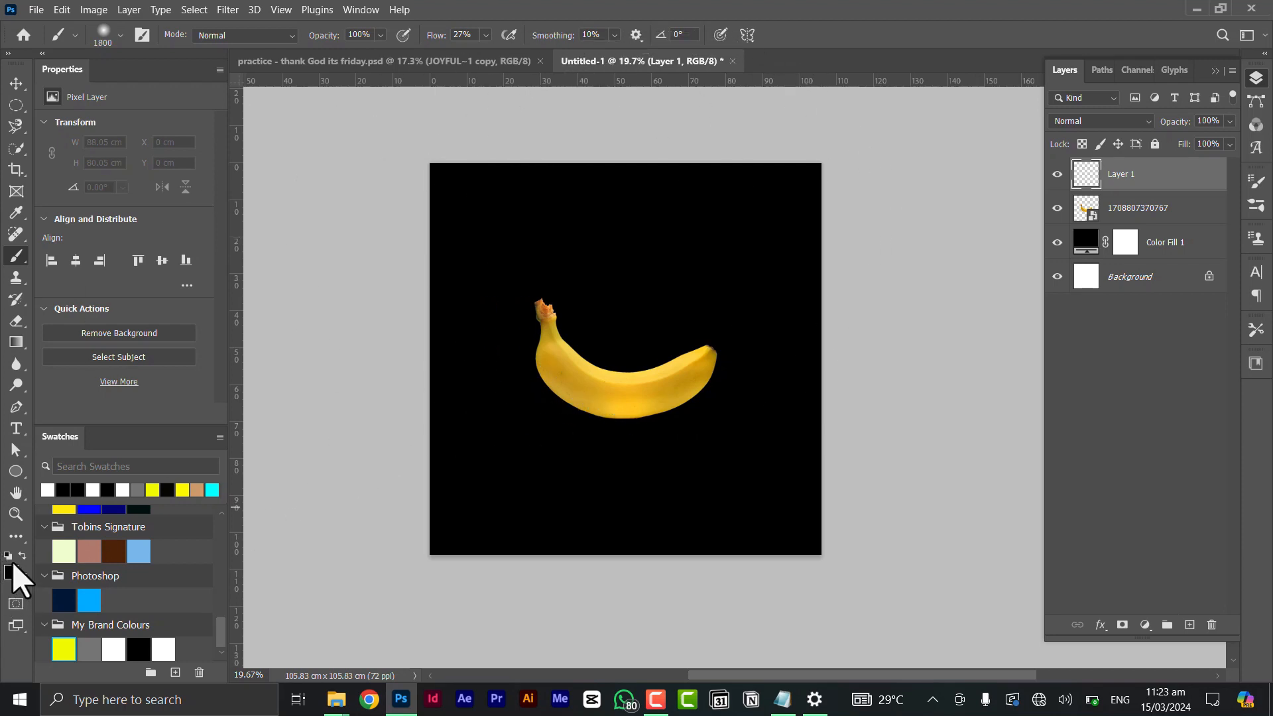
pyautogui.click(21, 556)
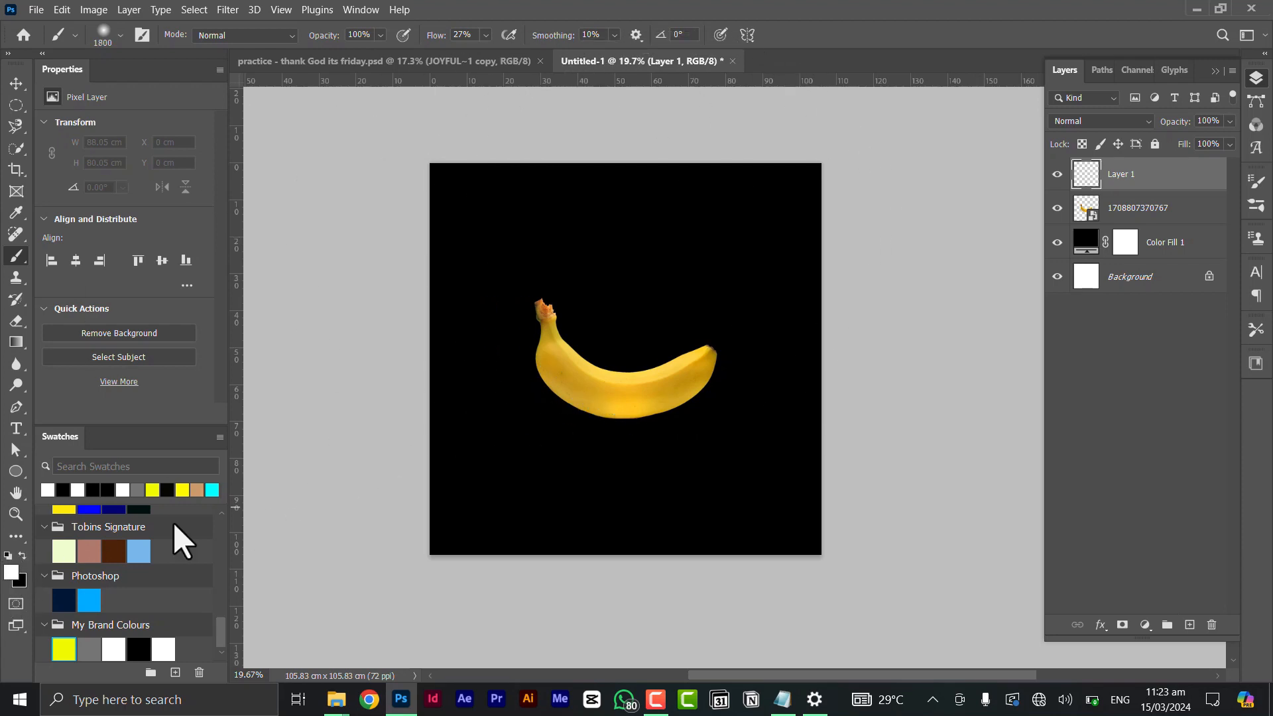
pyautogui.moveTo(725, 242); pyautogui.dragTo(703, 350)
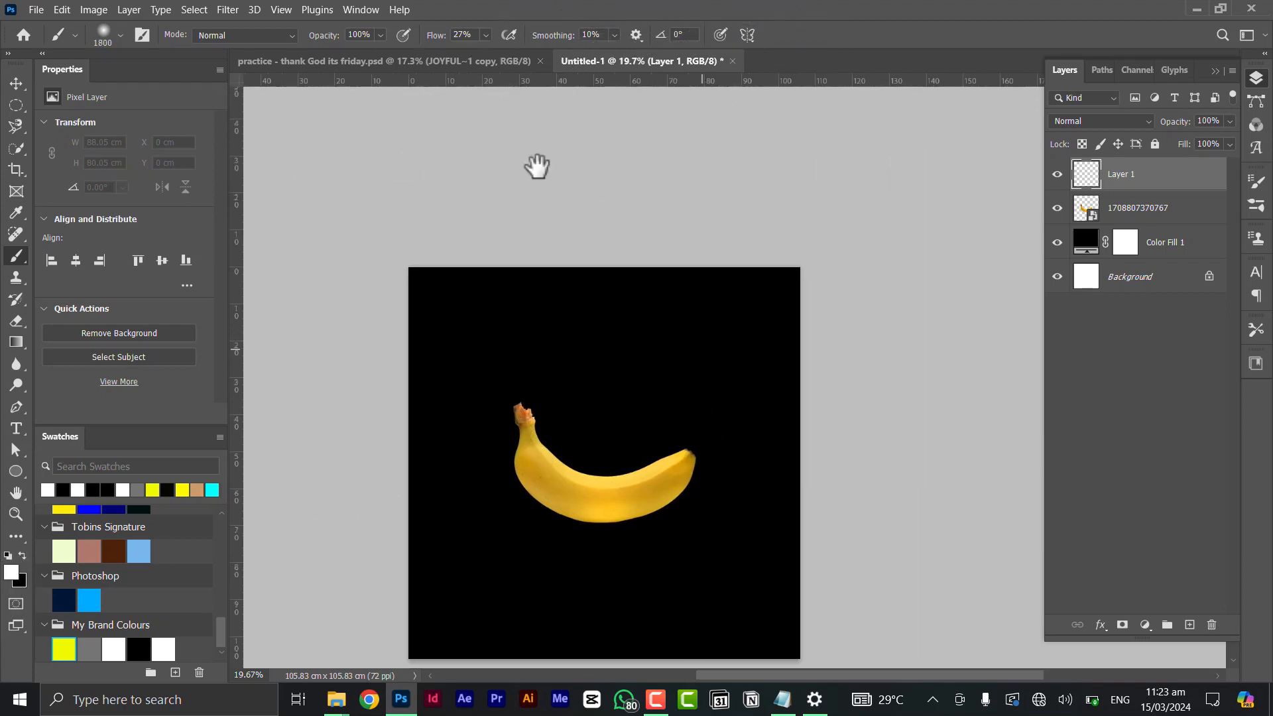
pyautogui.rightClick(688, 277)
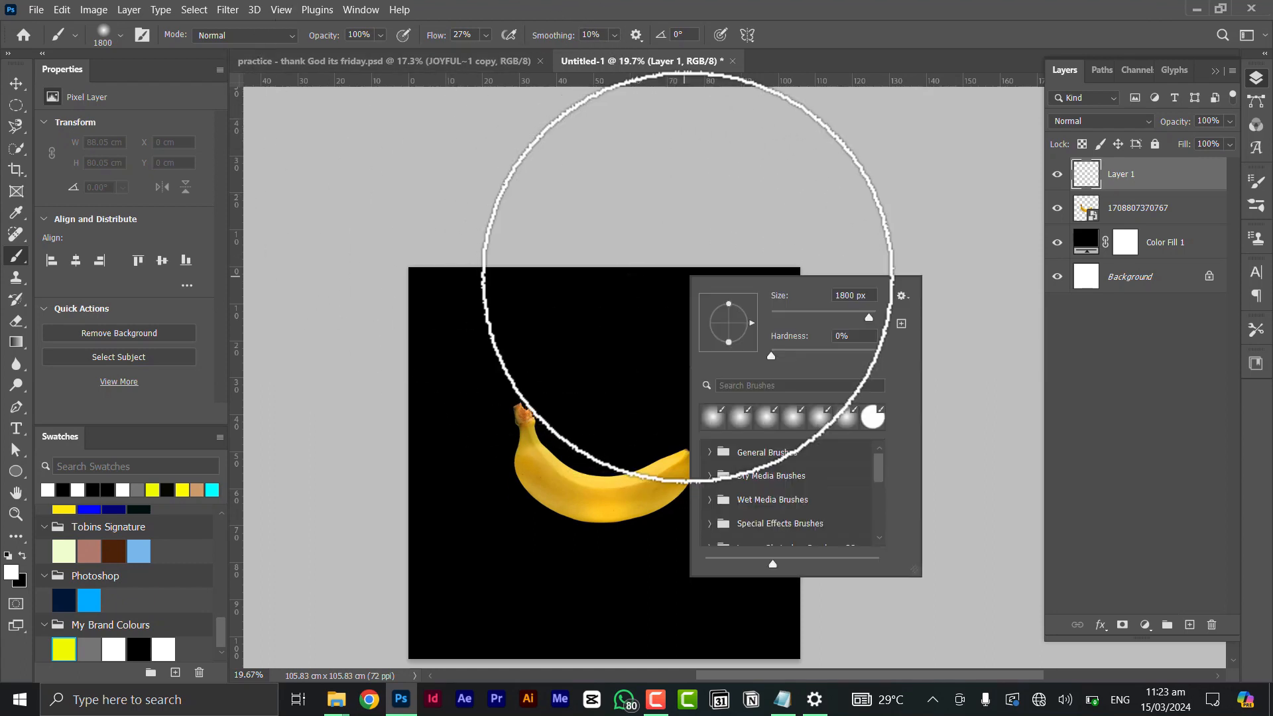
pyautogui.click(766, 356)
# Try painting a soft white glow at the canvas's top edge with the 1800 px brush
pyautogui.click(687, 260)
pyautogui.click(687, 261)
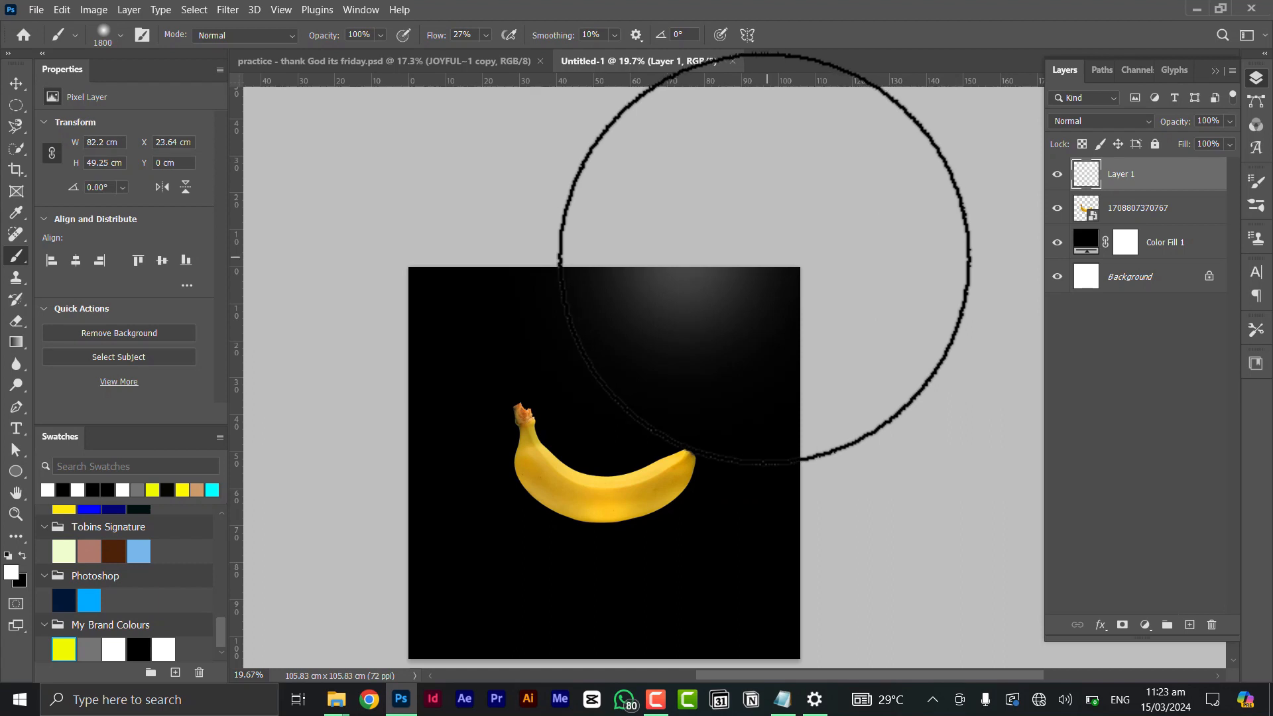
pyautogui.hotkey('ctrl', 'z')
# Enlarge the brush to 2600 px and paint a soft white glow falling from the canvas's upper edge
pyautogui.press(']')
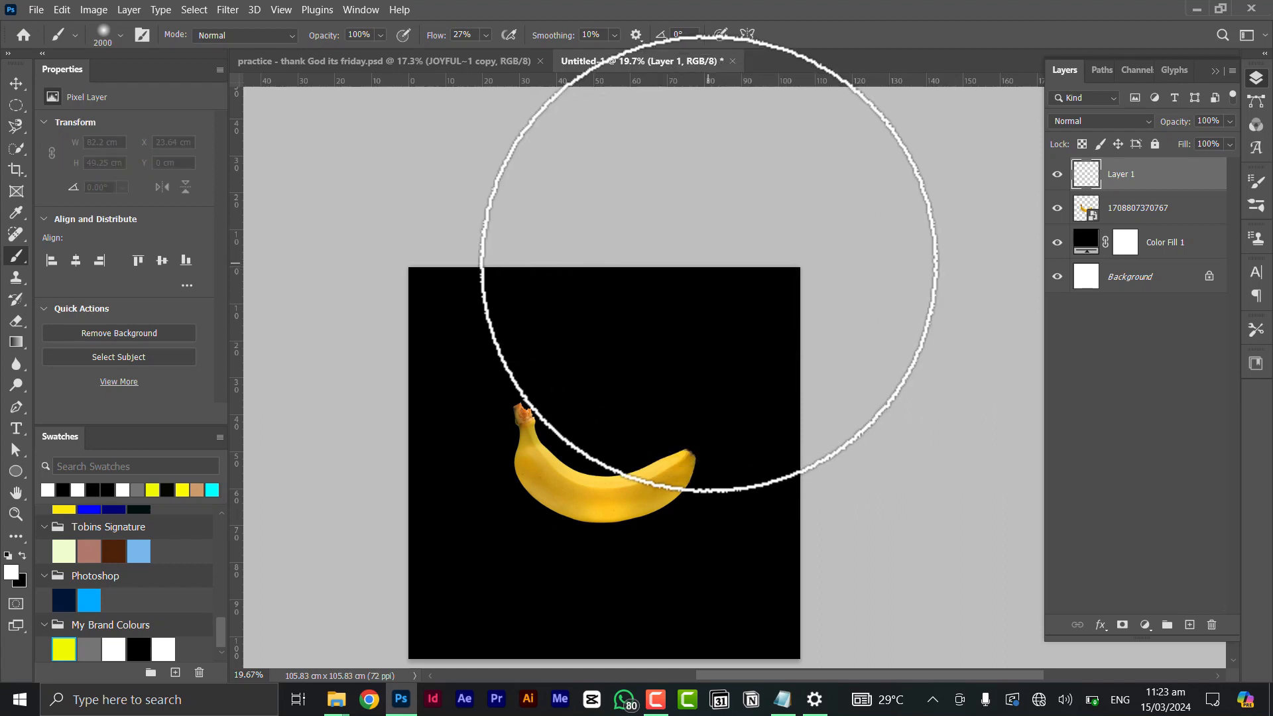
pyautogui.press(']')
pyautogui.press(']')
pyautogui.press(']')
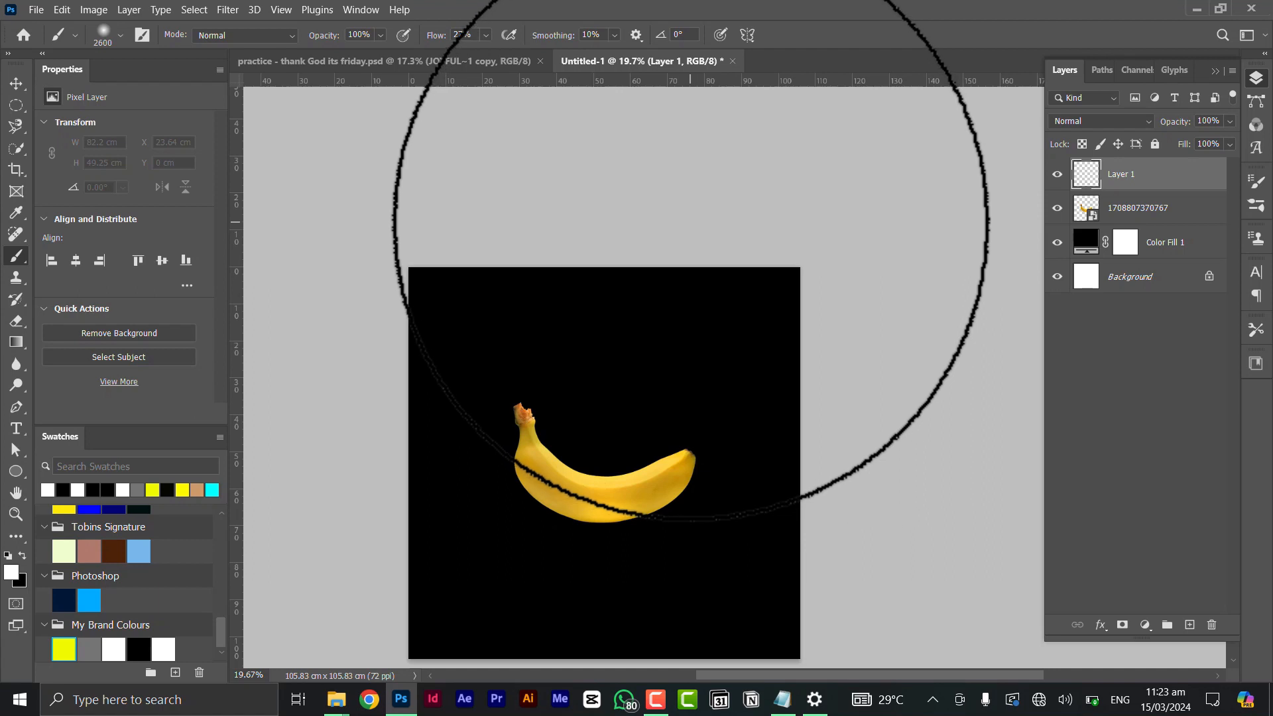
pyautogui.click(691, 223)
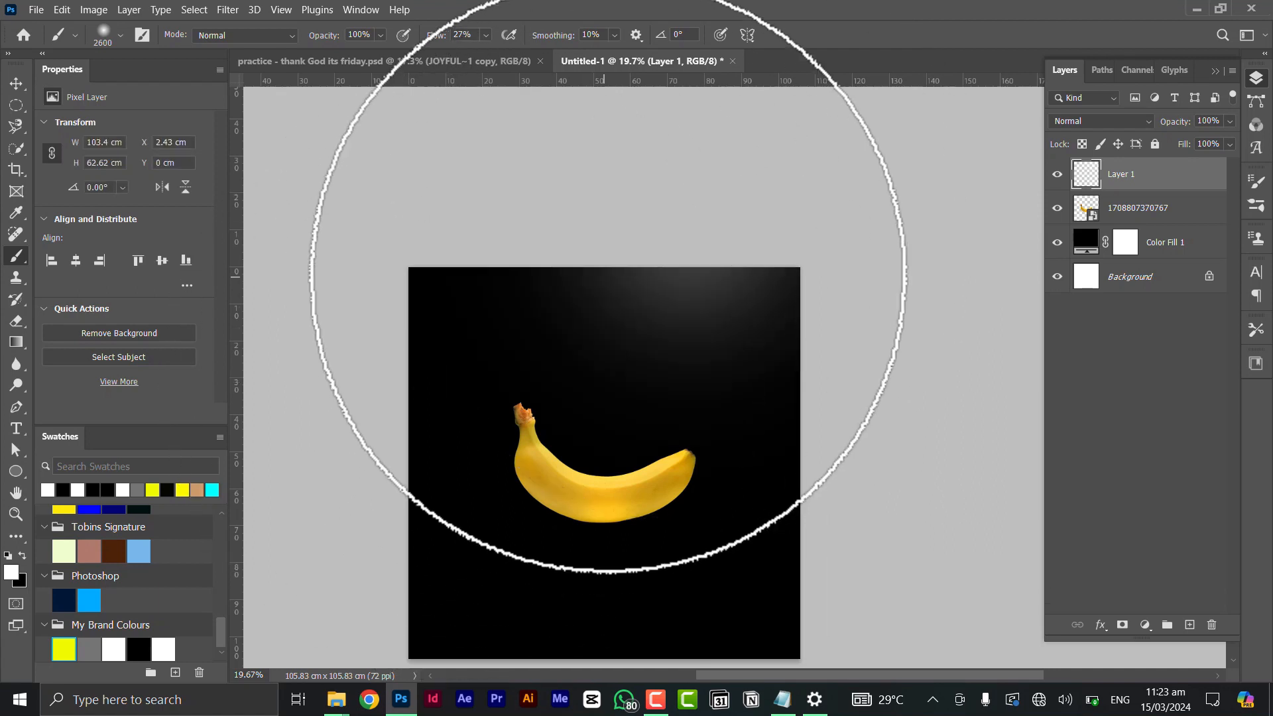
pyautogui.click(616, 225)
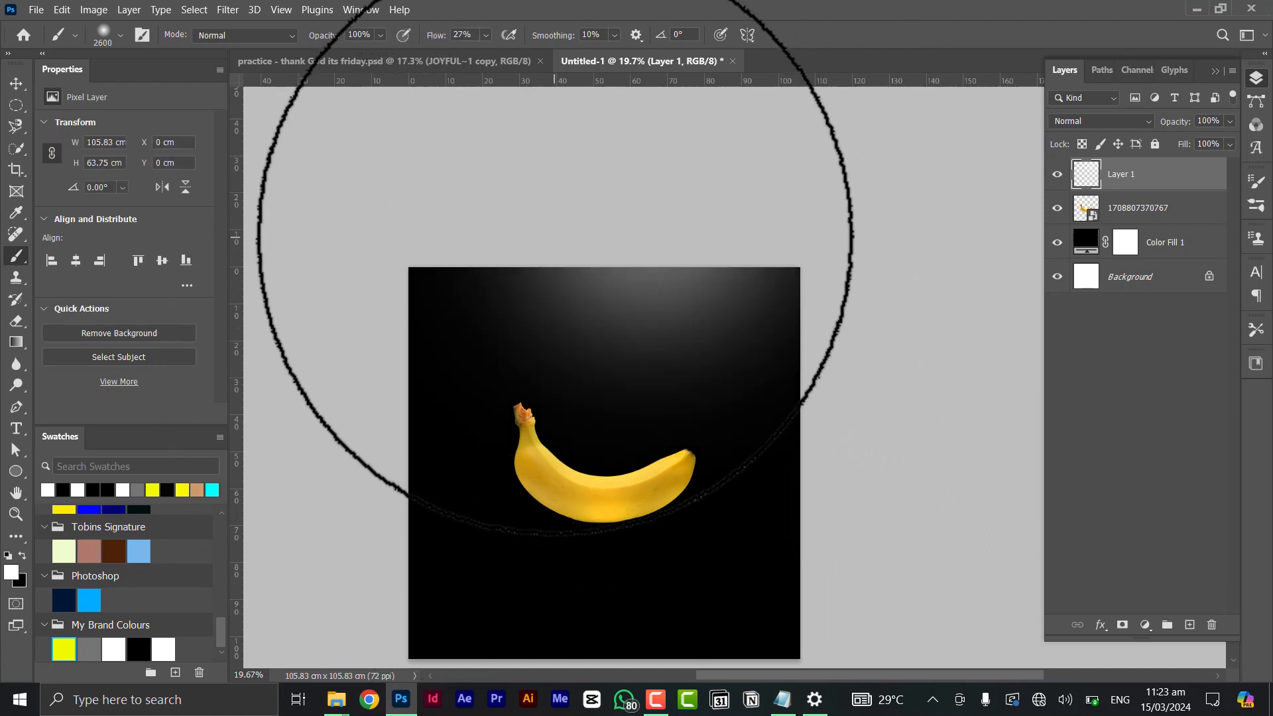
pyautogui.scroll(-3, 737, 332)
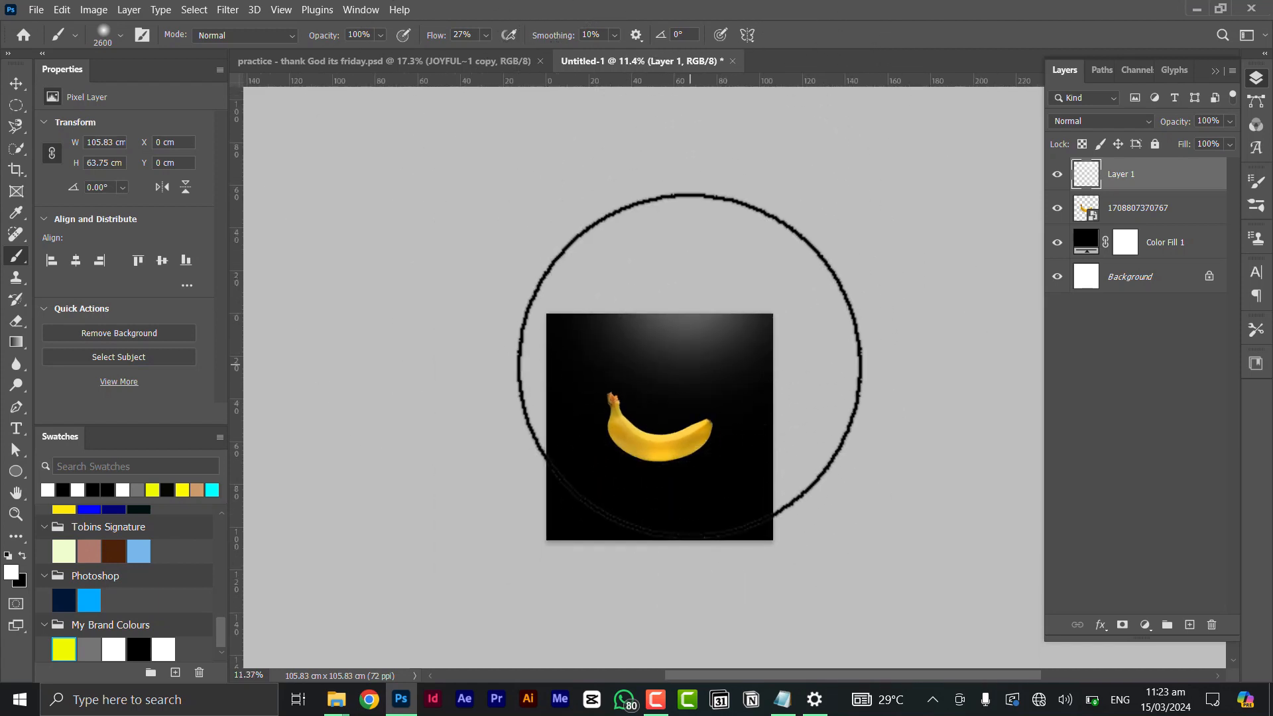
pyautogui.click(526, 404)
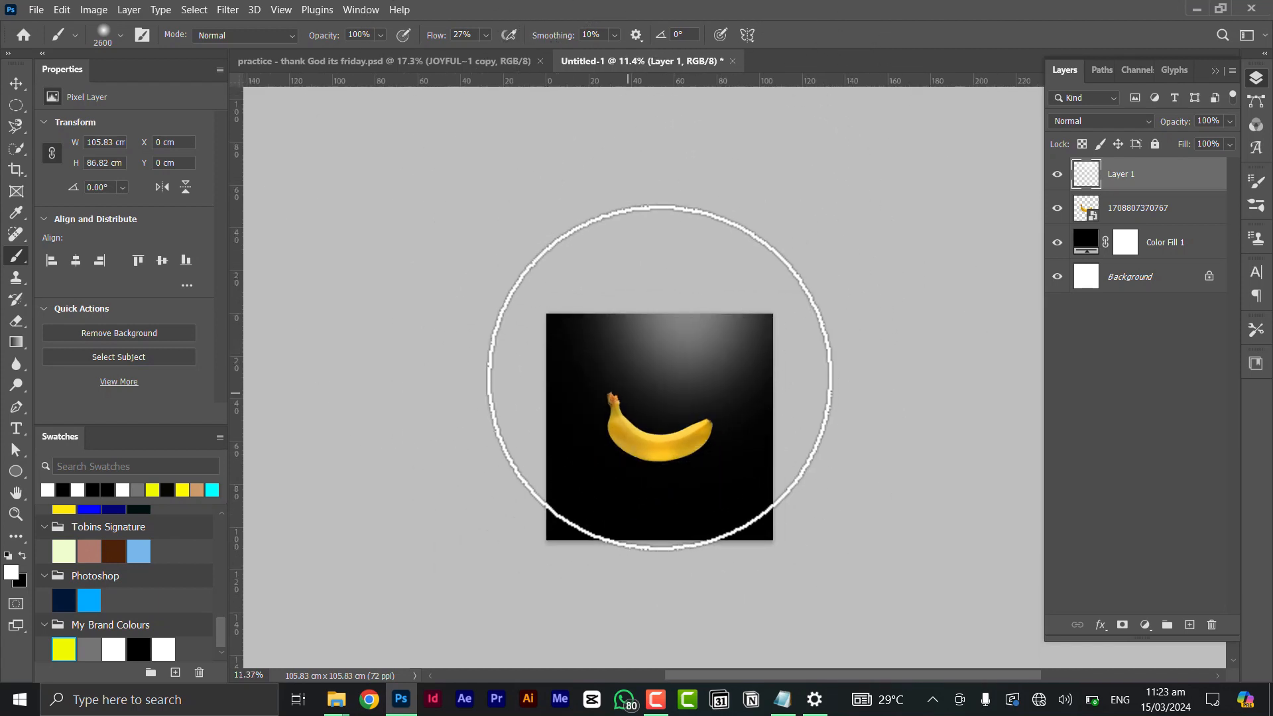
pyautogui.hotkey('ctrl', 'z')
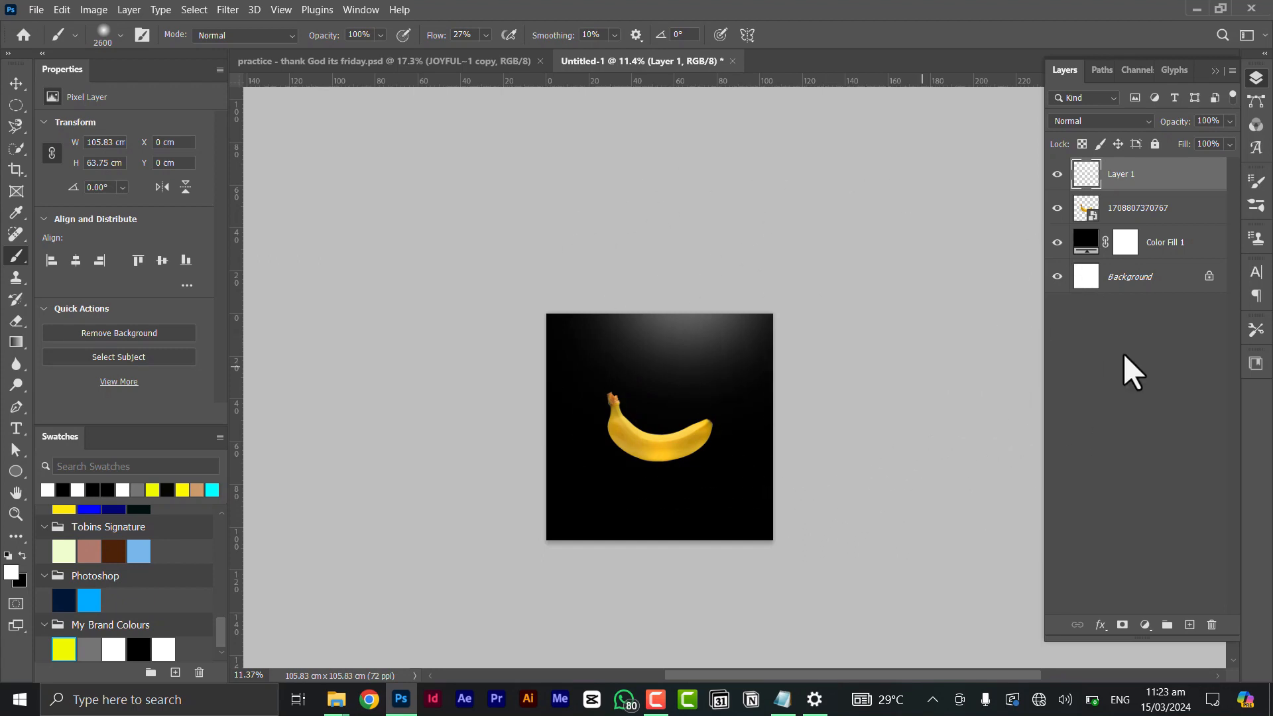
# Fully lock Layer 1, which holds the painted light
pyautogui.click(1128, 366)
pyautogui.scroll(4, 674, 368)
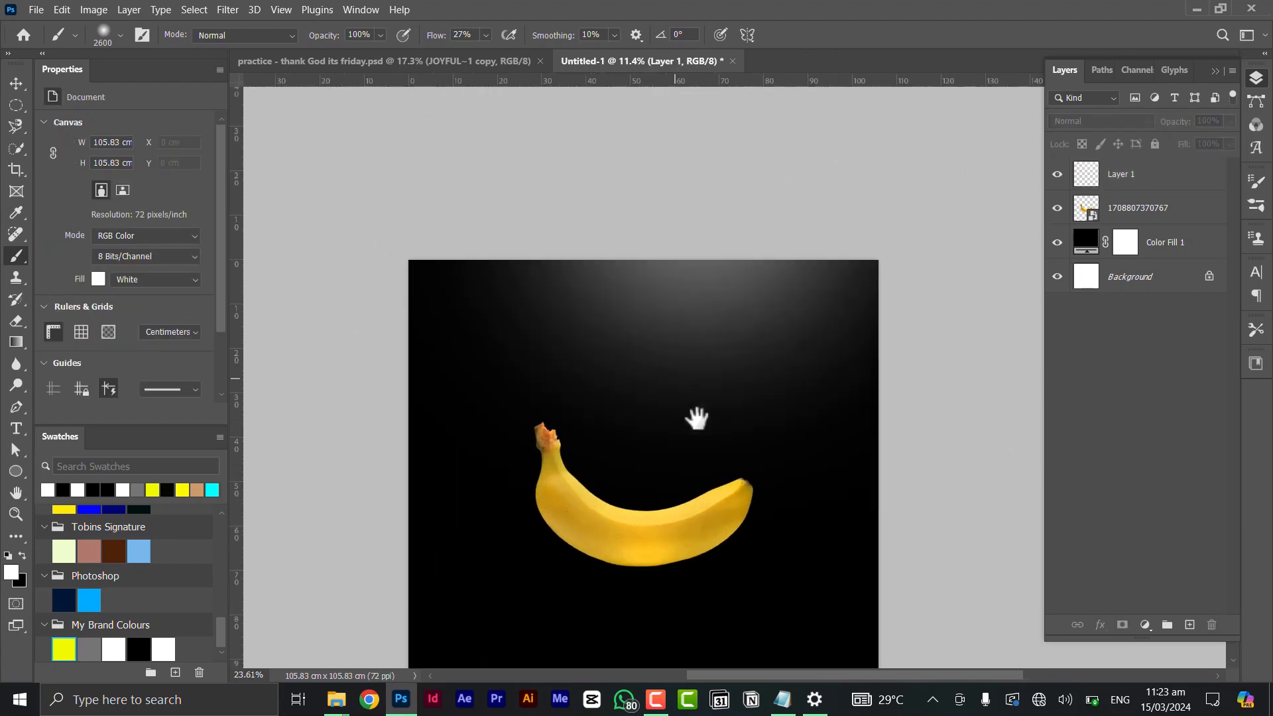
pyautogui.moveTo(697, 371); pyautogui.dragTo(699, 286)
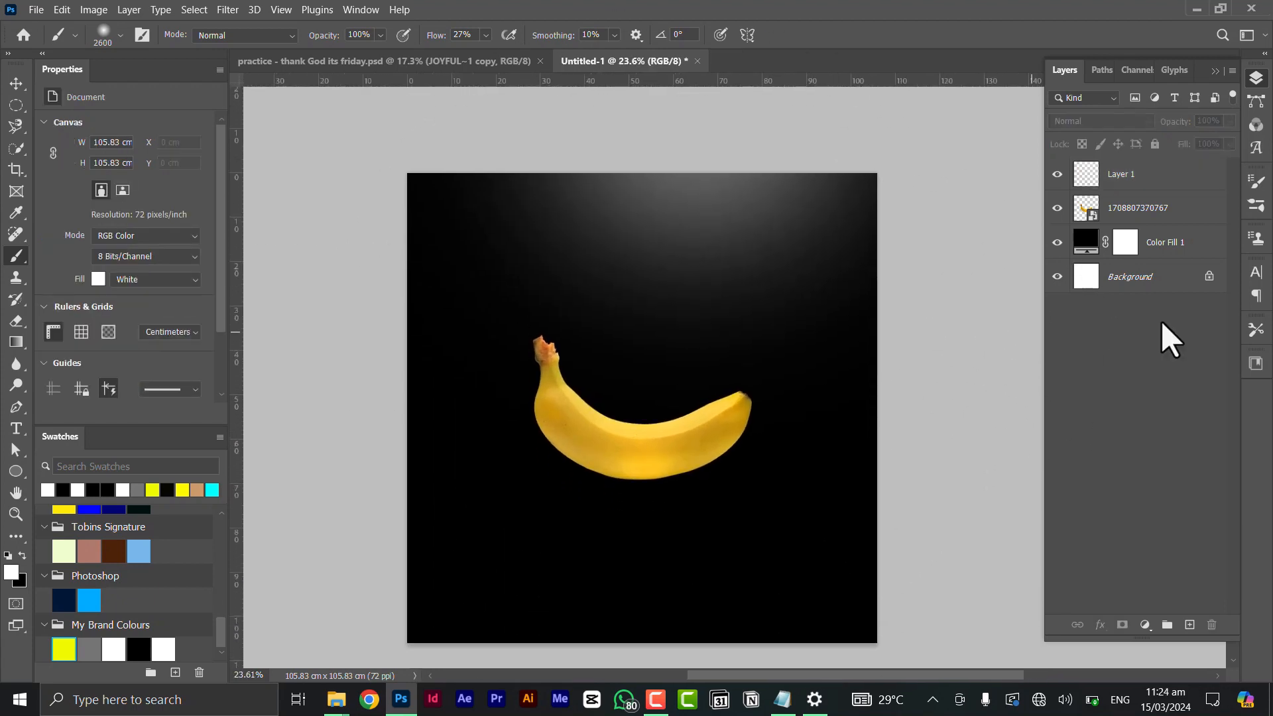
pyautogui.click(1153, 177)
pyautogui.click(1155, 144)
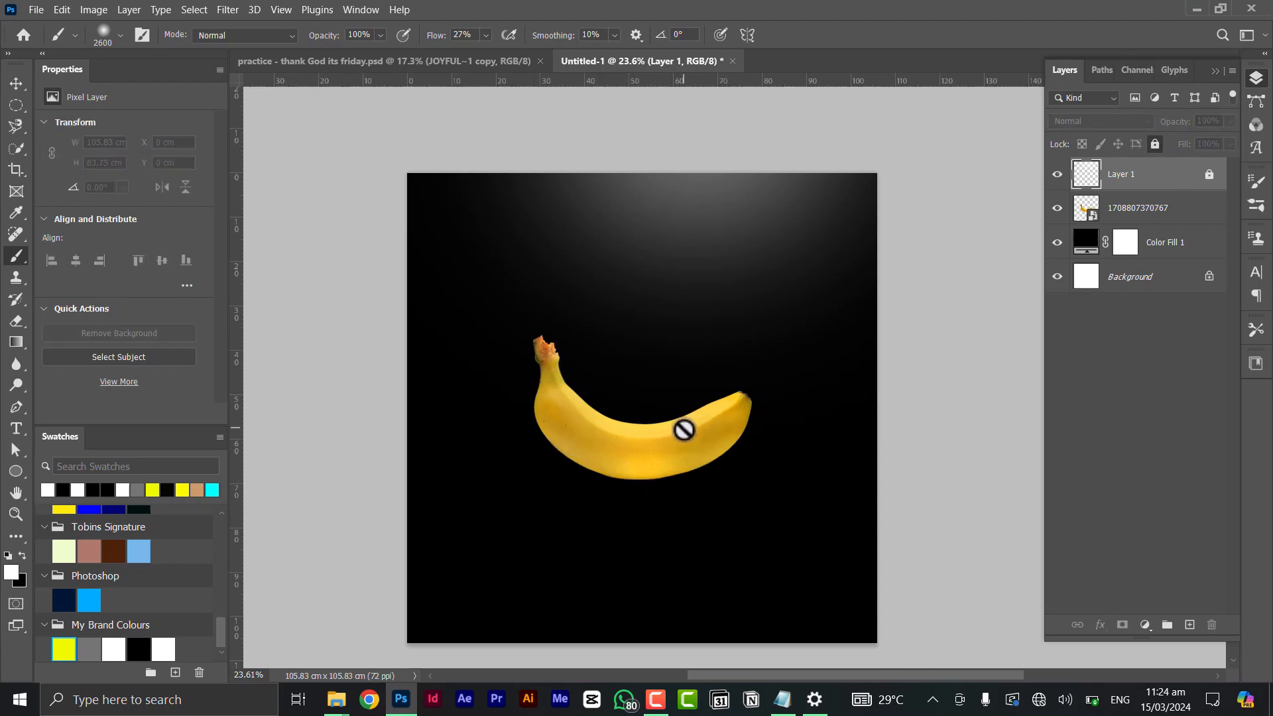
# Add a Curves adjustment layer directly above the banana and brighten it by moving the white point to input 134, output 255
pyautogui.click(1155, 216)
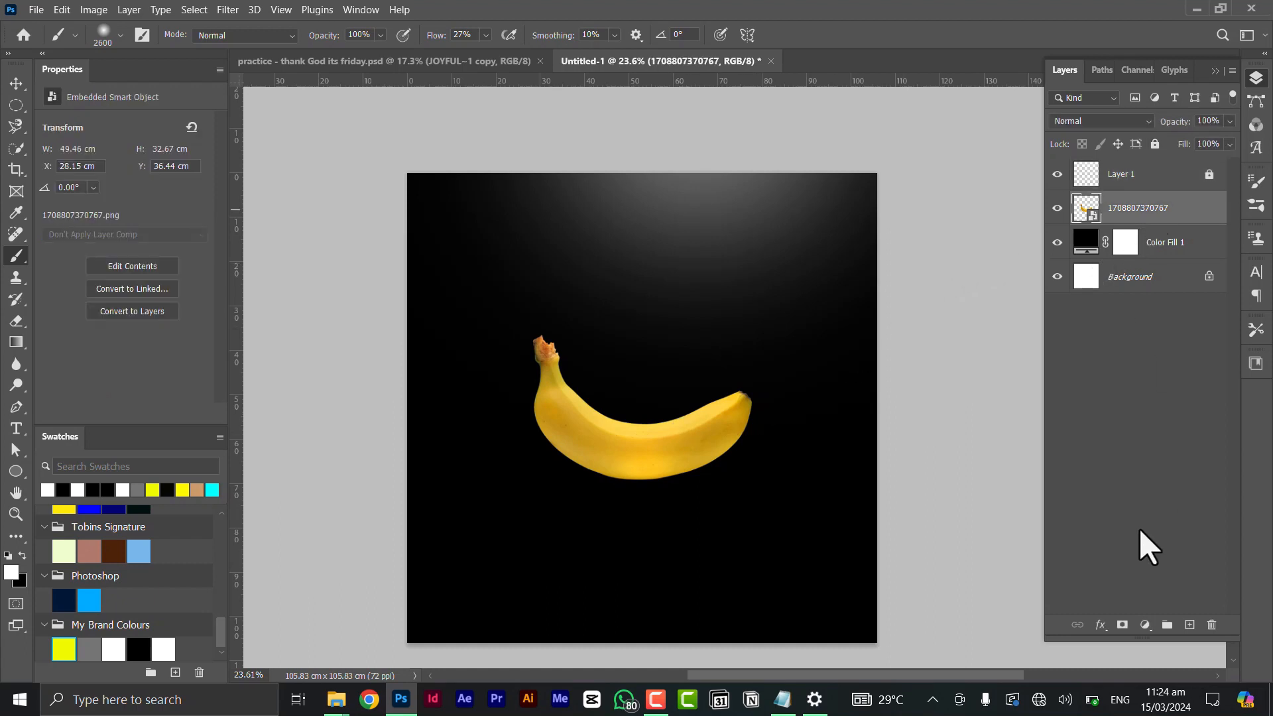
pyautogui.click(1147, 626)
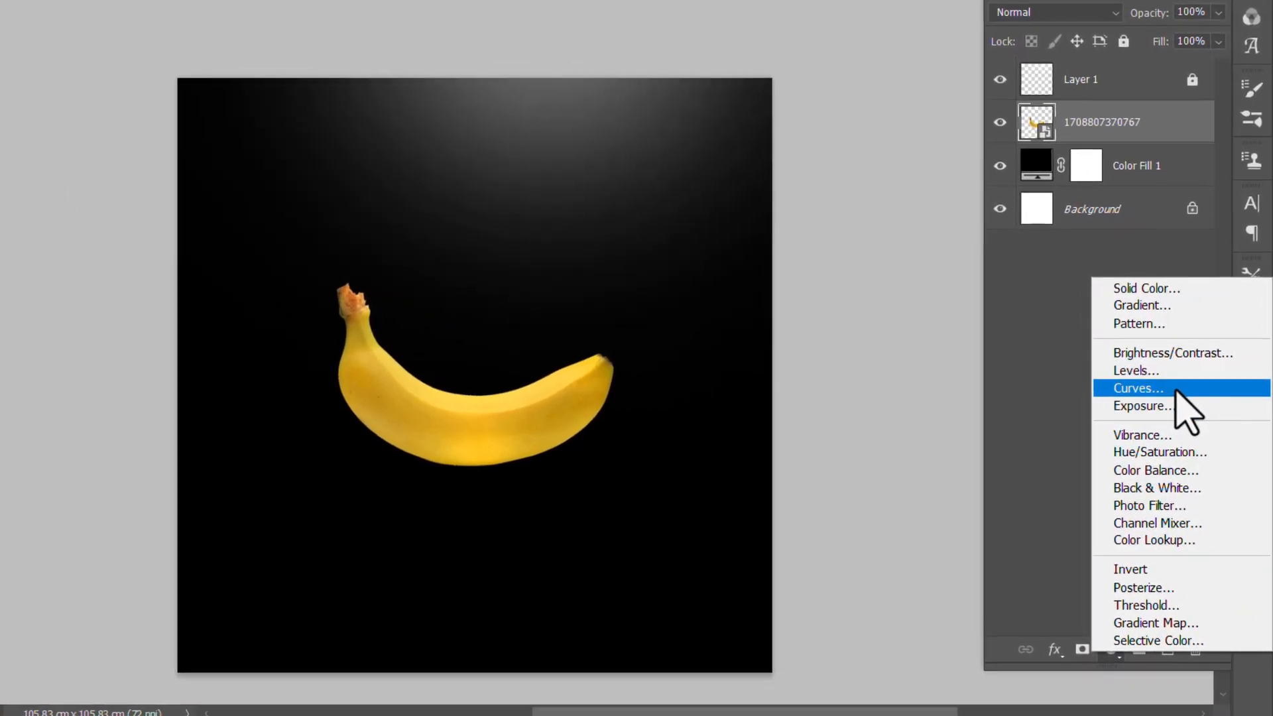
pyautogui.click(1187, 416)
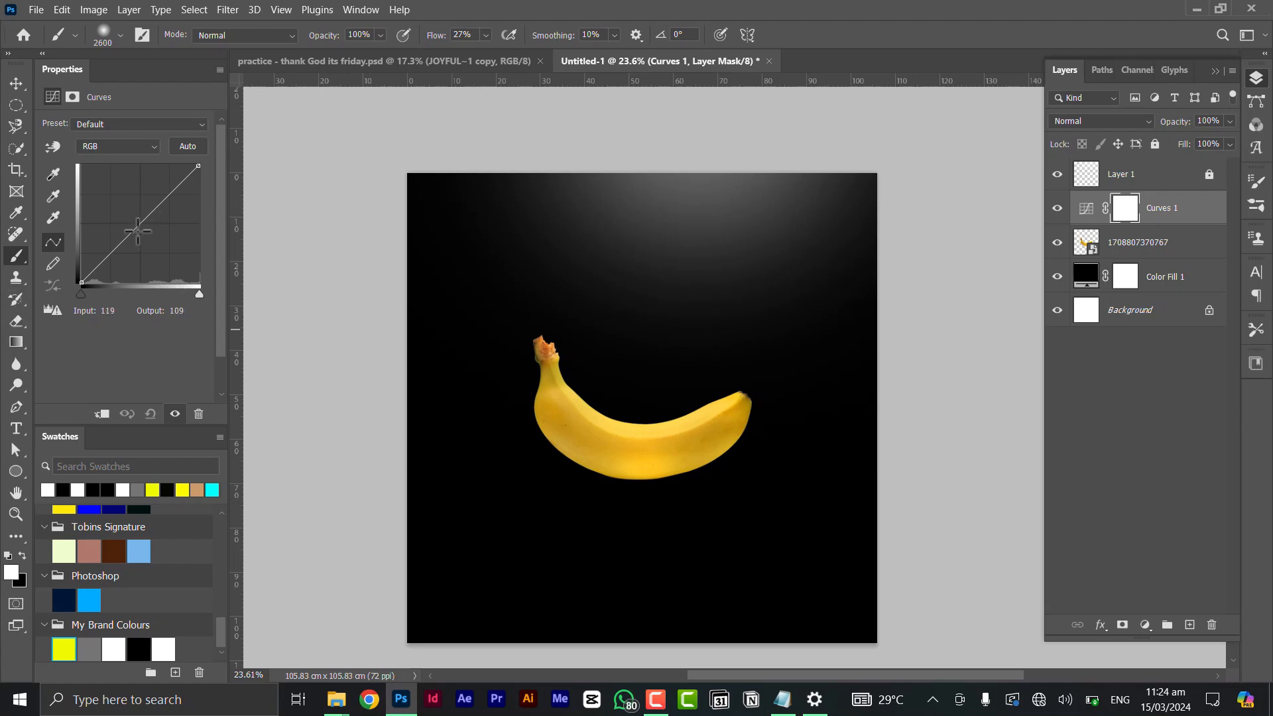
pyautogui.moveTo(137, 231); pyautogui.dragTo(110, 202)
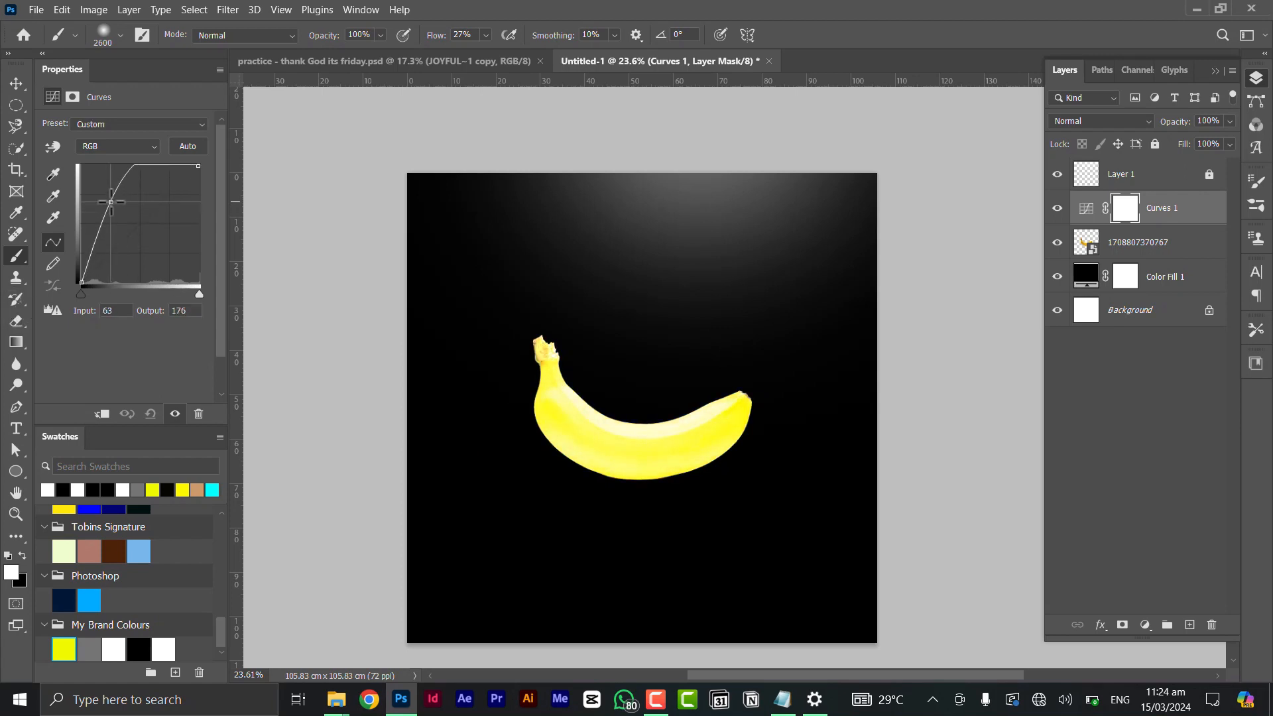
pyautogui.hotkey('ctrl', 'z')
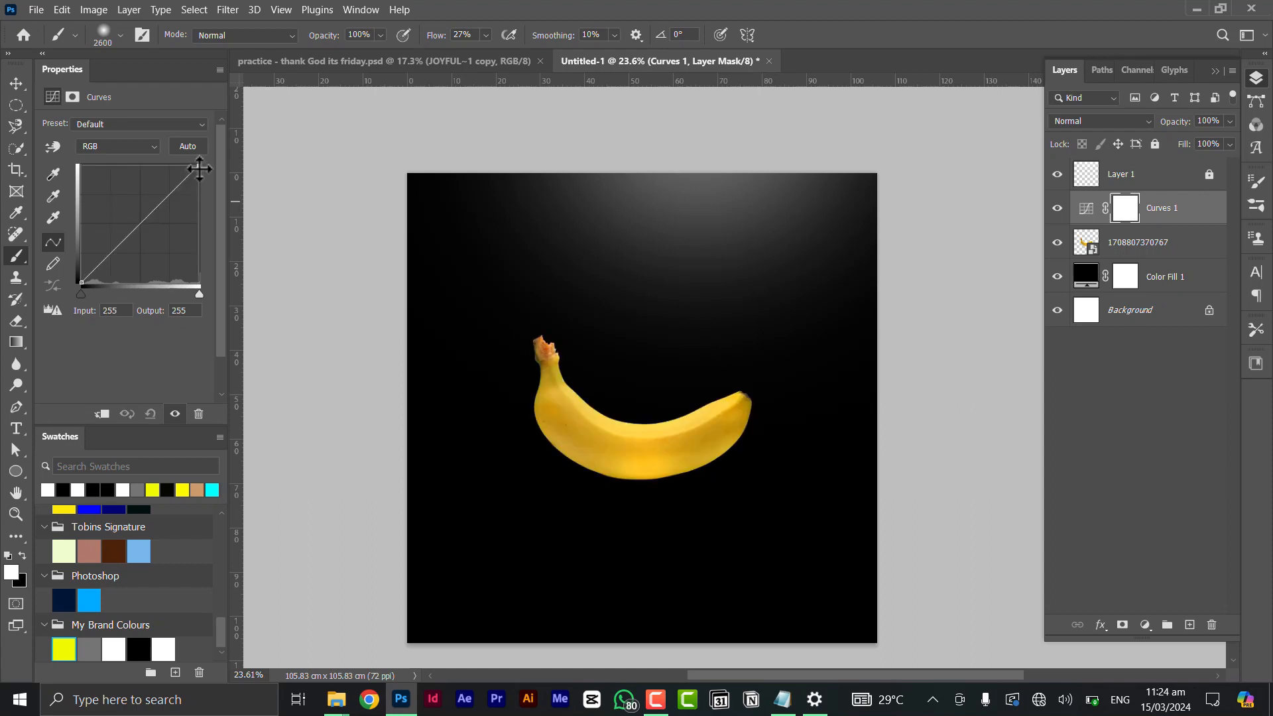
pyautogui.moveTo(199, 168); pyautogui.dragTo(143, 166)
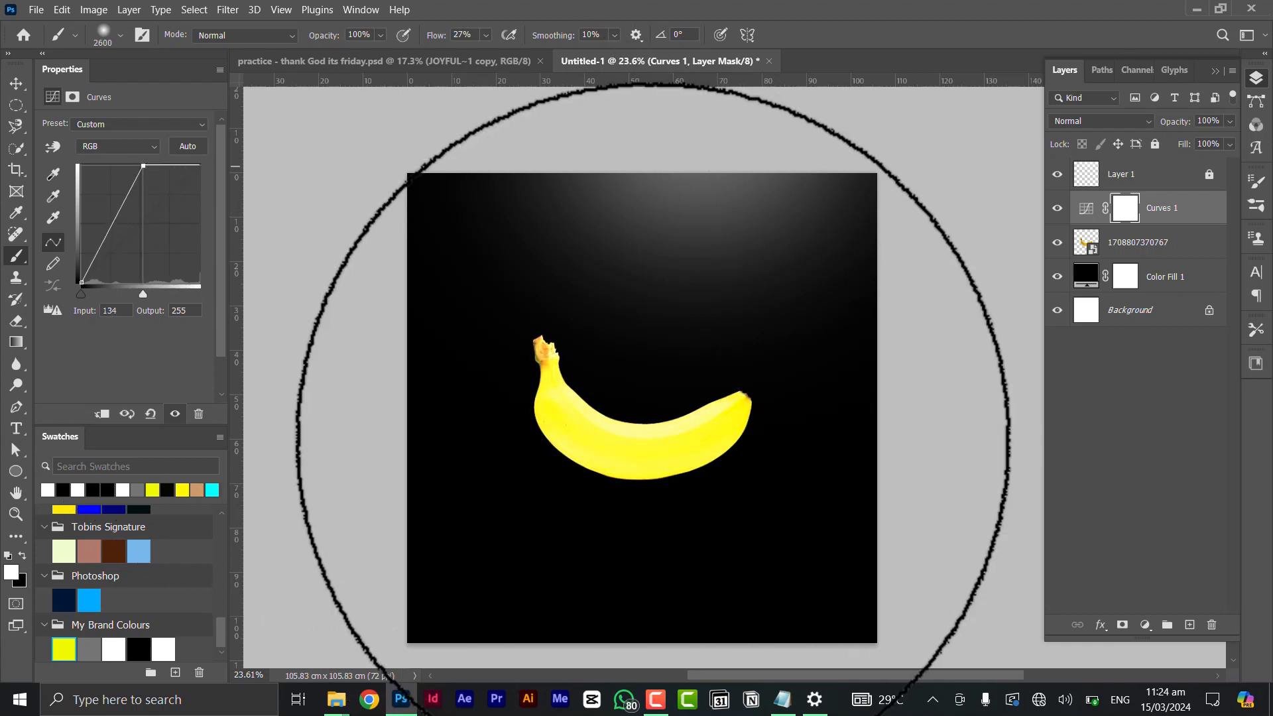
# Clip the Curves 1 adjustment to the banana layer and invert its mask to black
pyautogui.click(103, 417)
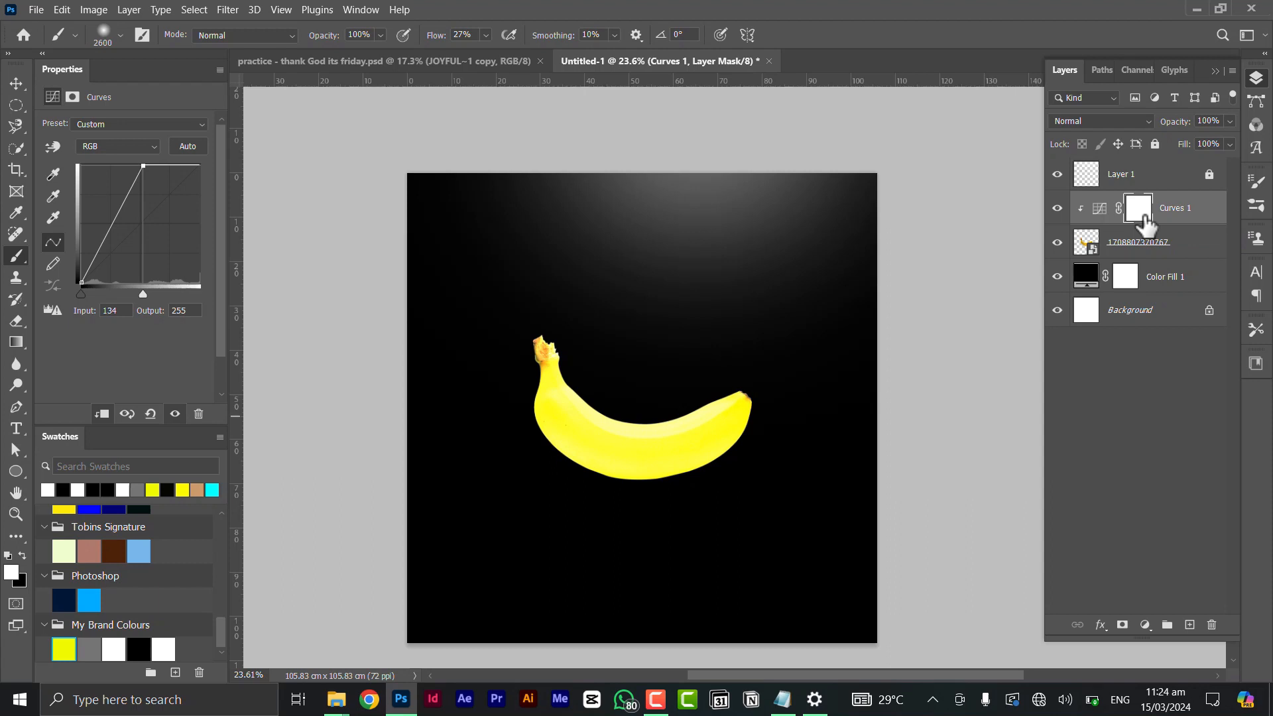
pyautogui.hotkey('ctrl', 'i')
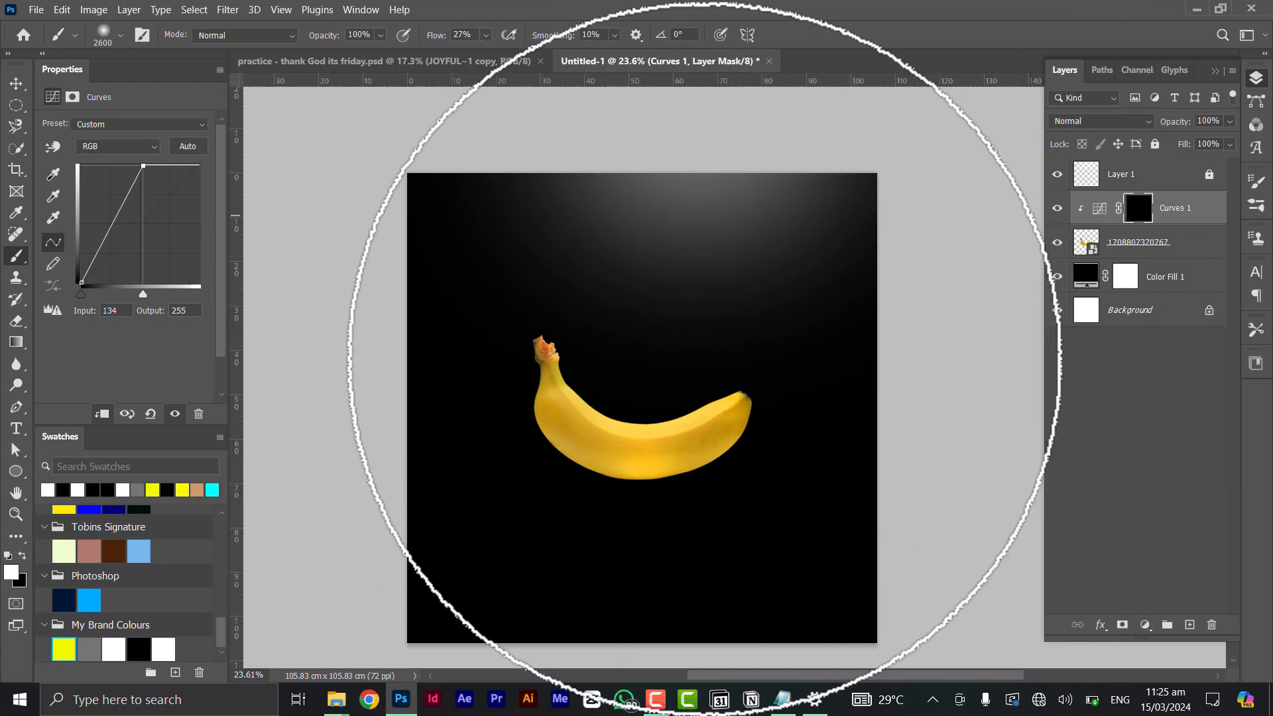
# Reduce the brush to 300 px with 5% flow and paint highlights along the banana's upper edge on the Curves 1 mask
pyautogui.press('[')
pyautogui.press('[')
pyautogui.press('[')
pyautogui.press('[')
pyautogui.press('[')
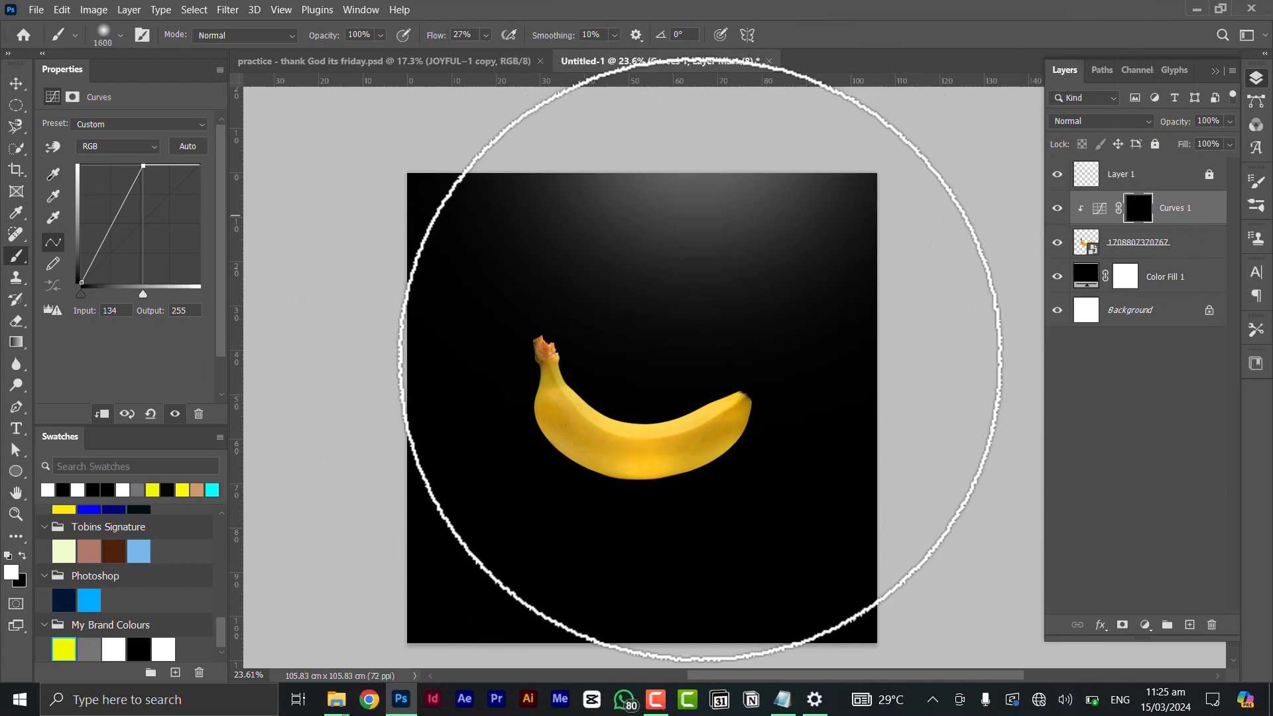
pyautogui.press('[')
pyautogui.press('[')
pyautogui.press('[')
pyautogui.press('[')
pyautogui.press('[')
pyautogui.press('[')
pyautogui.press('[')
pyautogui.press('[')
pyautogui.press('[')
pyautogui.press('[')
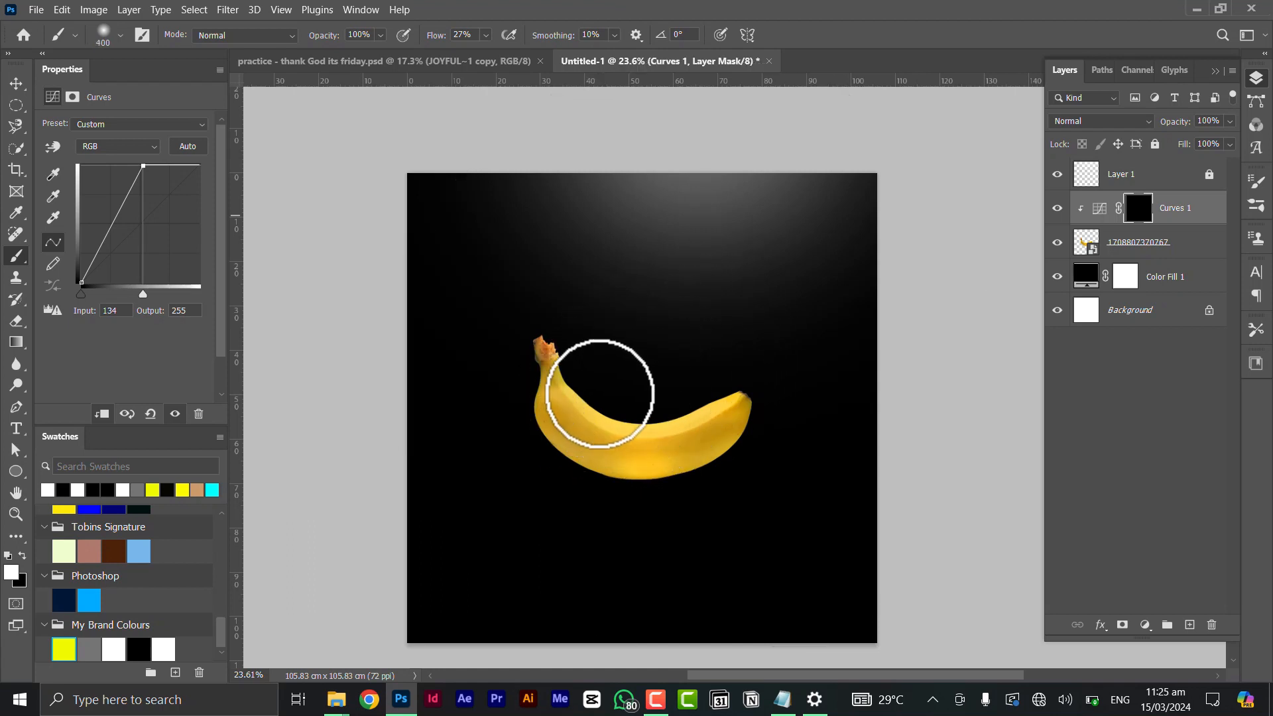
pyautogui.scroll(5, 584, 391)
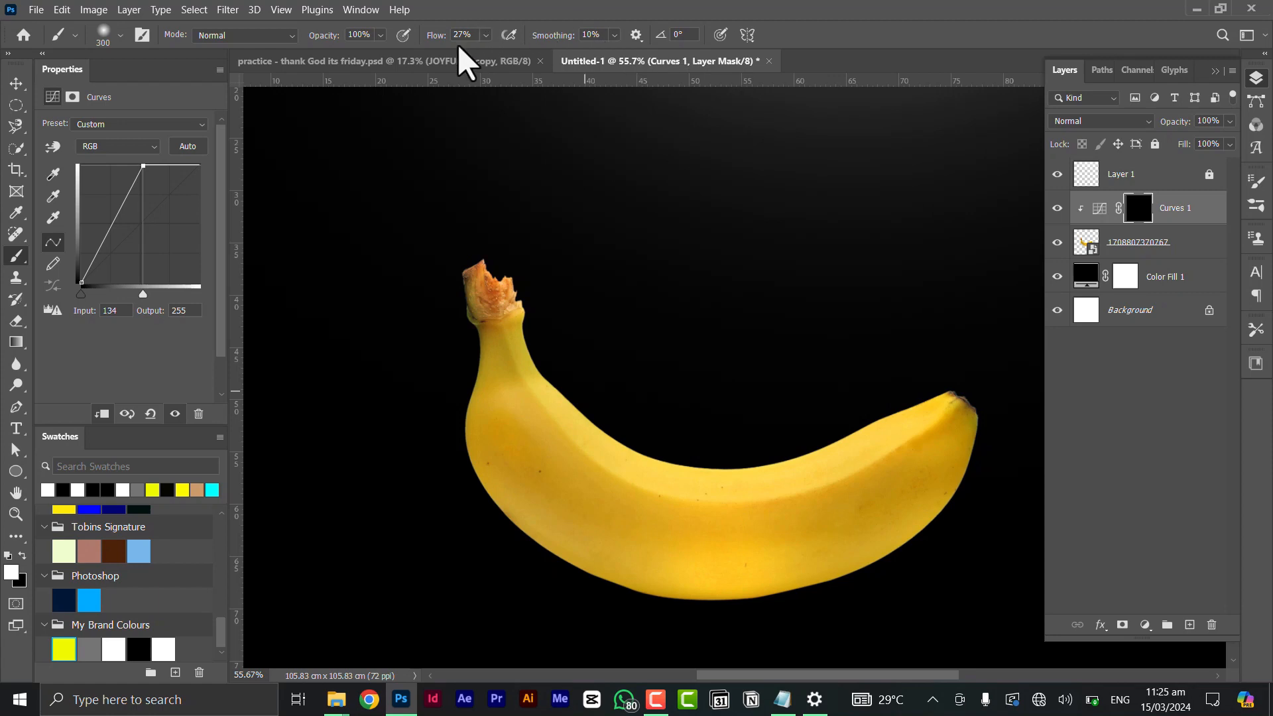
pyautogui.moveTo(436, 42)
pyautogui.mouseDown()
pyautogui.moveTo(418, 36)
pyautogui.moveTo(437, 36)
pyautogui.mouseUp()
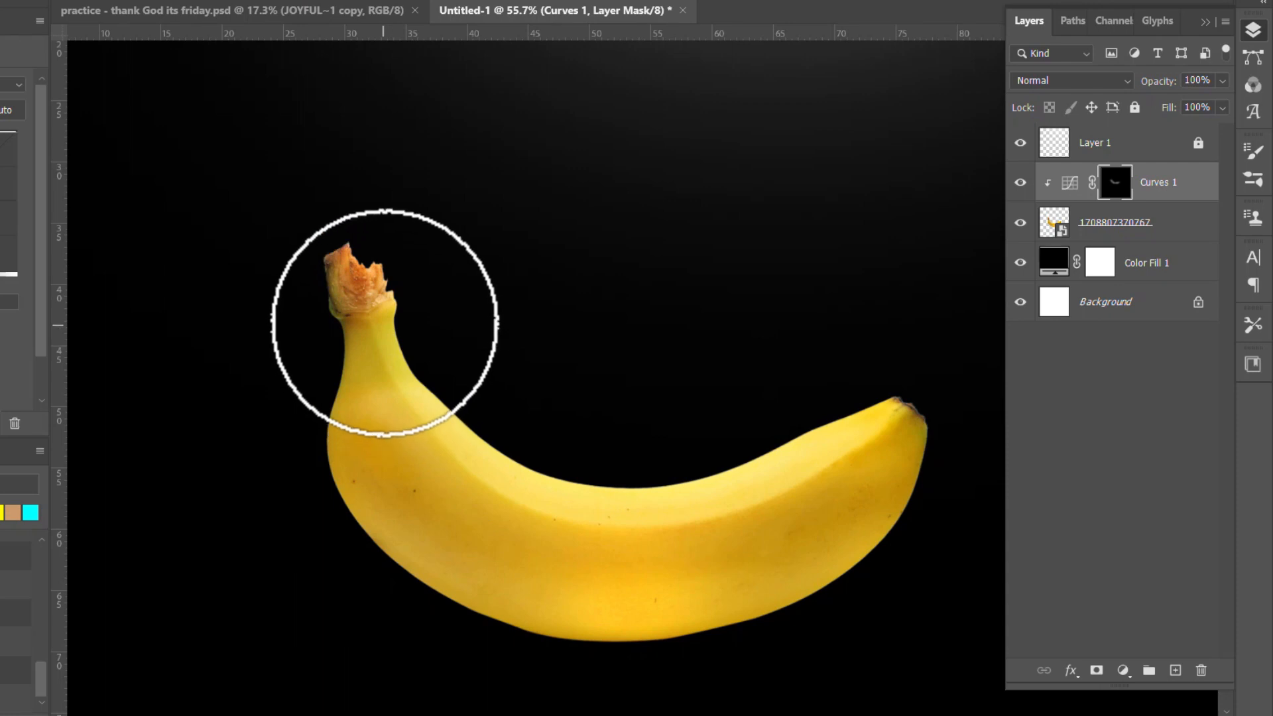
pyautogui.moveTo(384, 323)
pyautogui.mouseDown()
pyautogui.moveTo(428, 362)
pyautogui.moveTo(759, 477)
pyautogui.moveTo(867, 415)
pyautogui.moveTo(761, 461)
pyautogui.mouseUp()
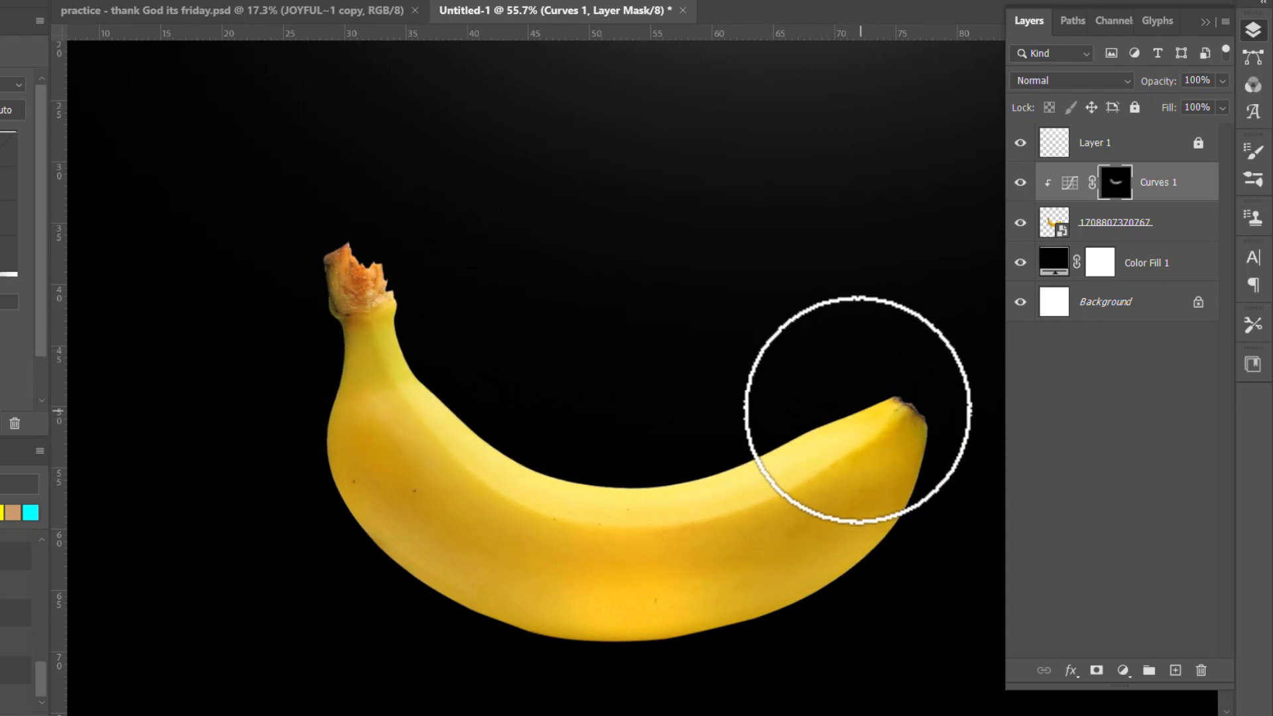
pyautogui.scroll(-3, 633, 361)
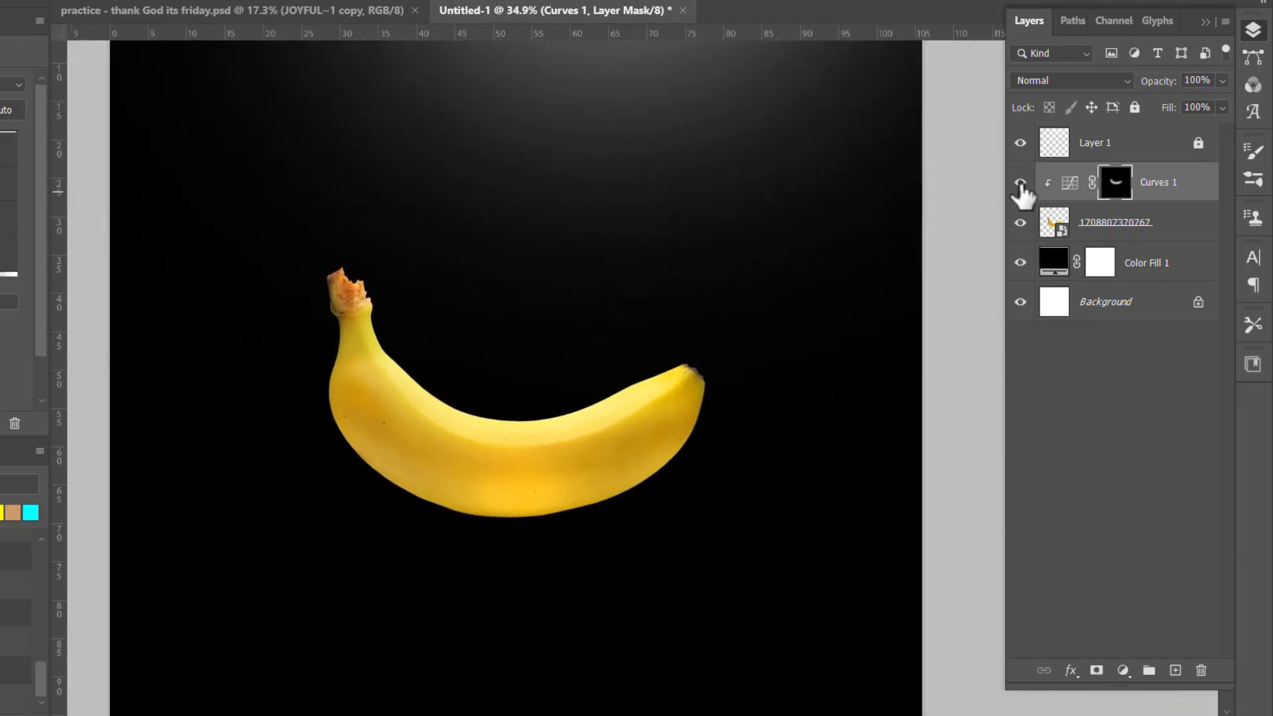
pyautogui.click(1021, 184)
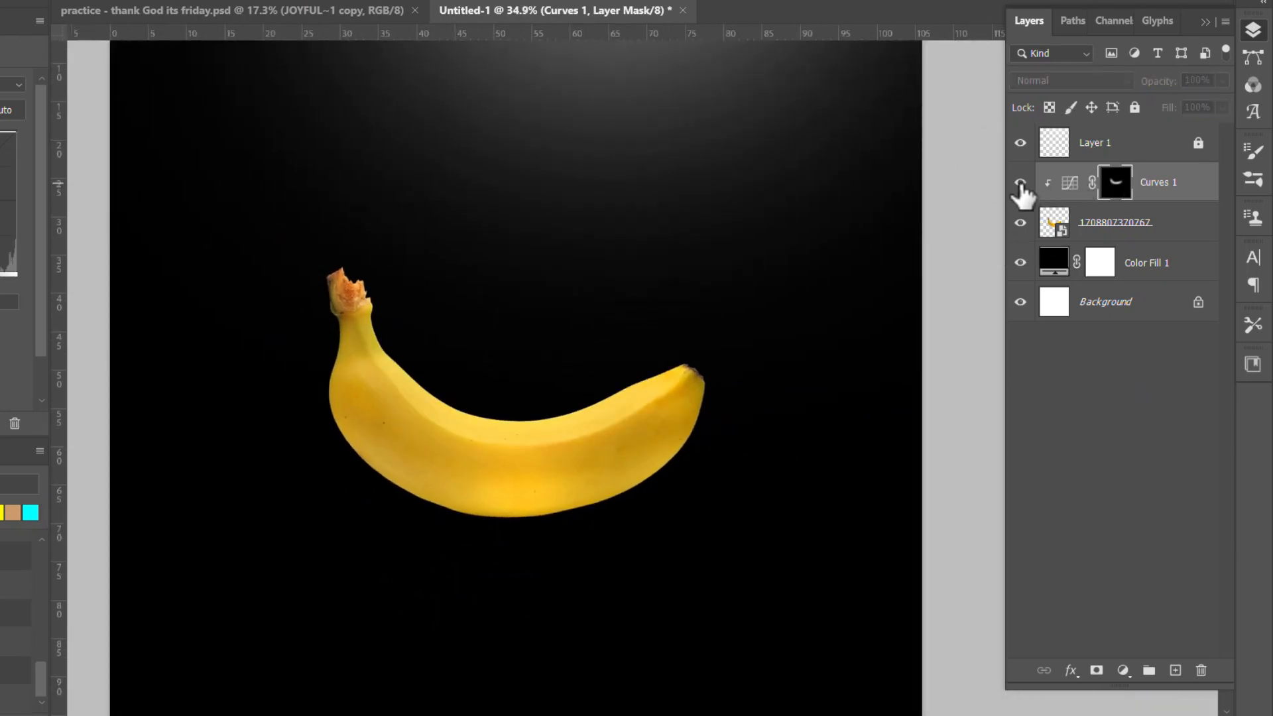
pyautogui.click(1021, 185)
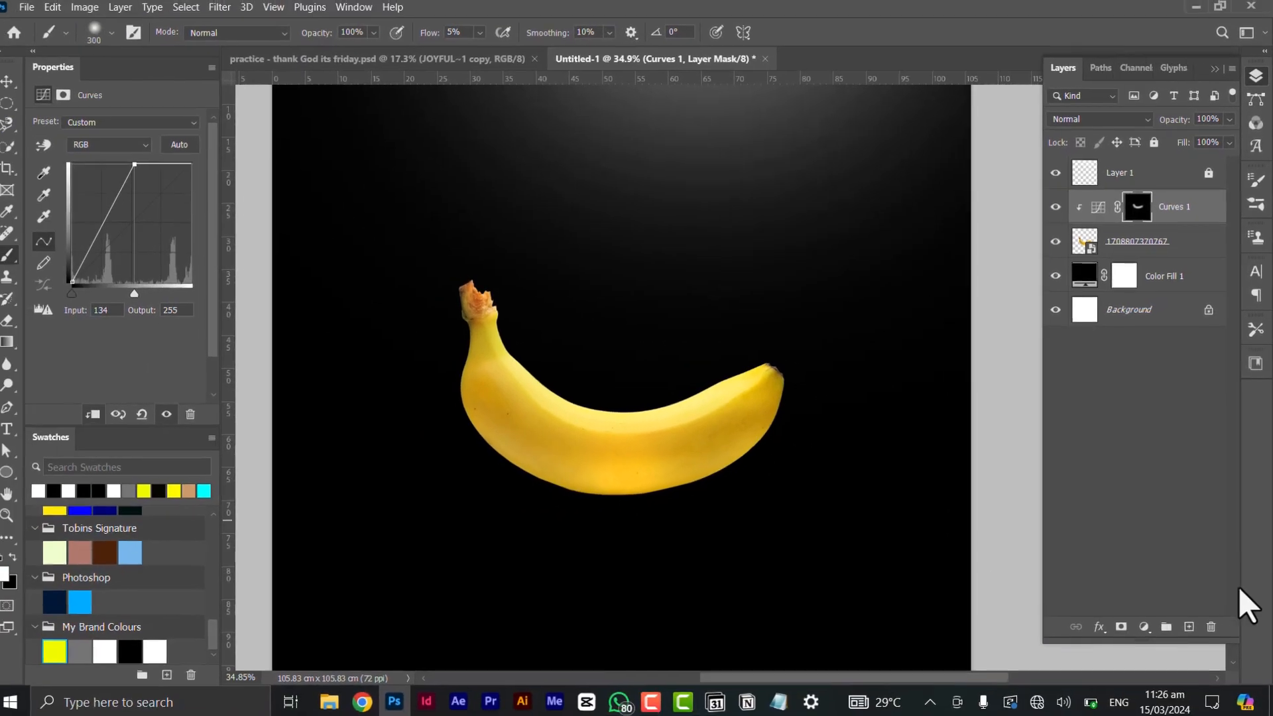
# Add an Exposure adjustment layer clipped to the banana with exposure -5.11 and invert its mask to black
pyautogui.click(1127, 659)
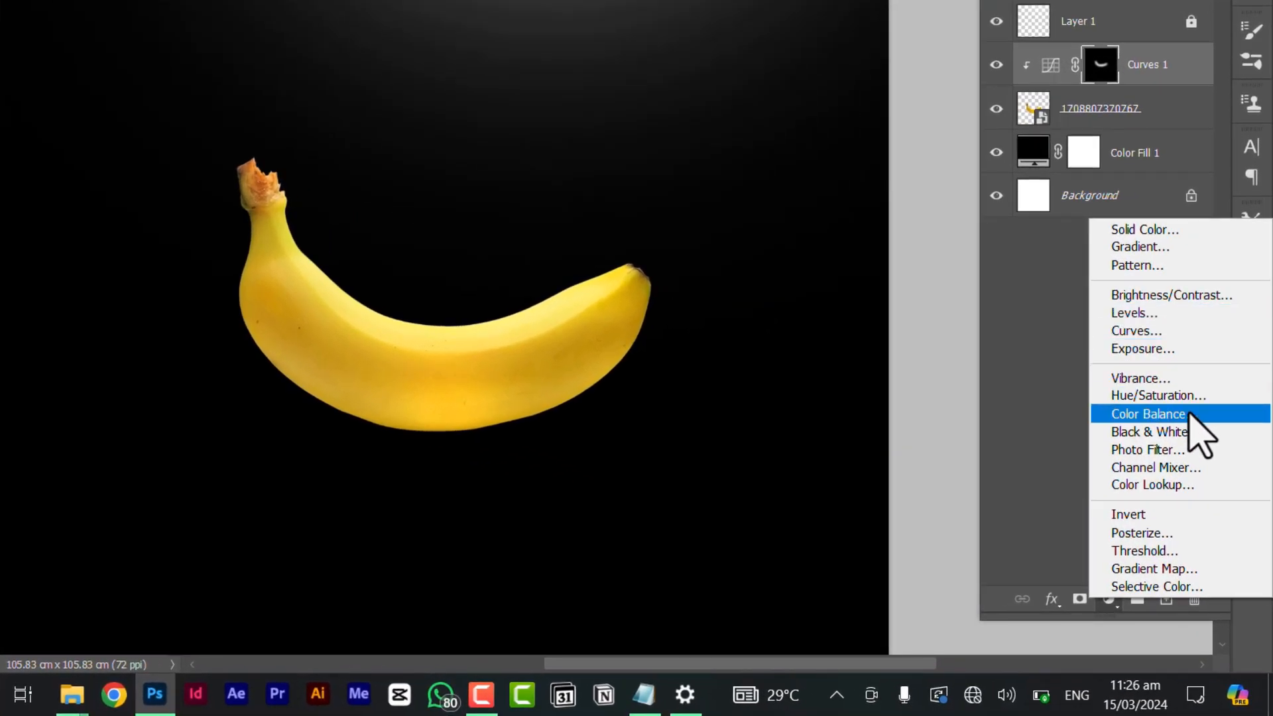
pyautogui.click(1183, 352)
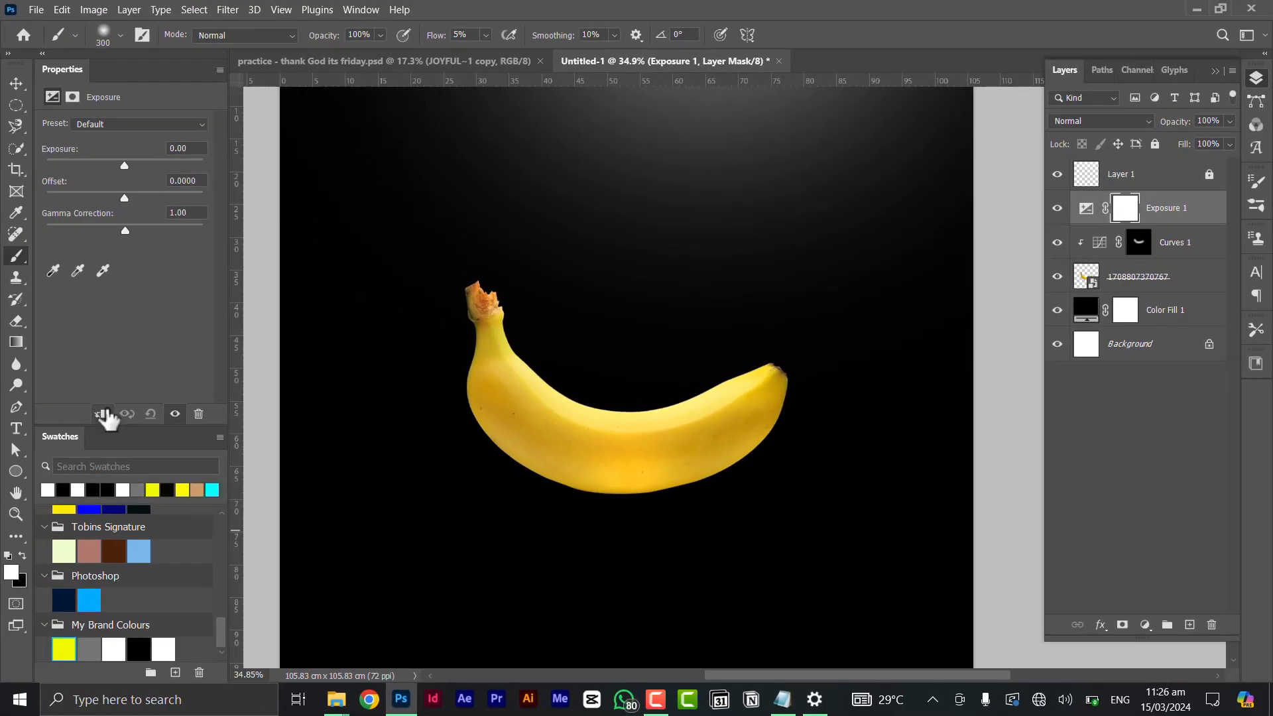
pyautogui.click(102, 415)
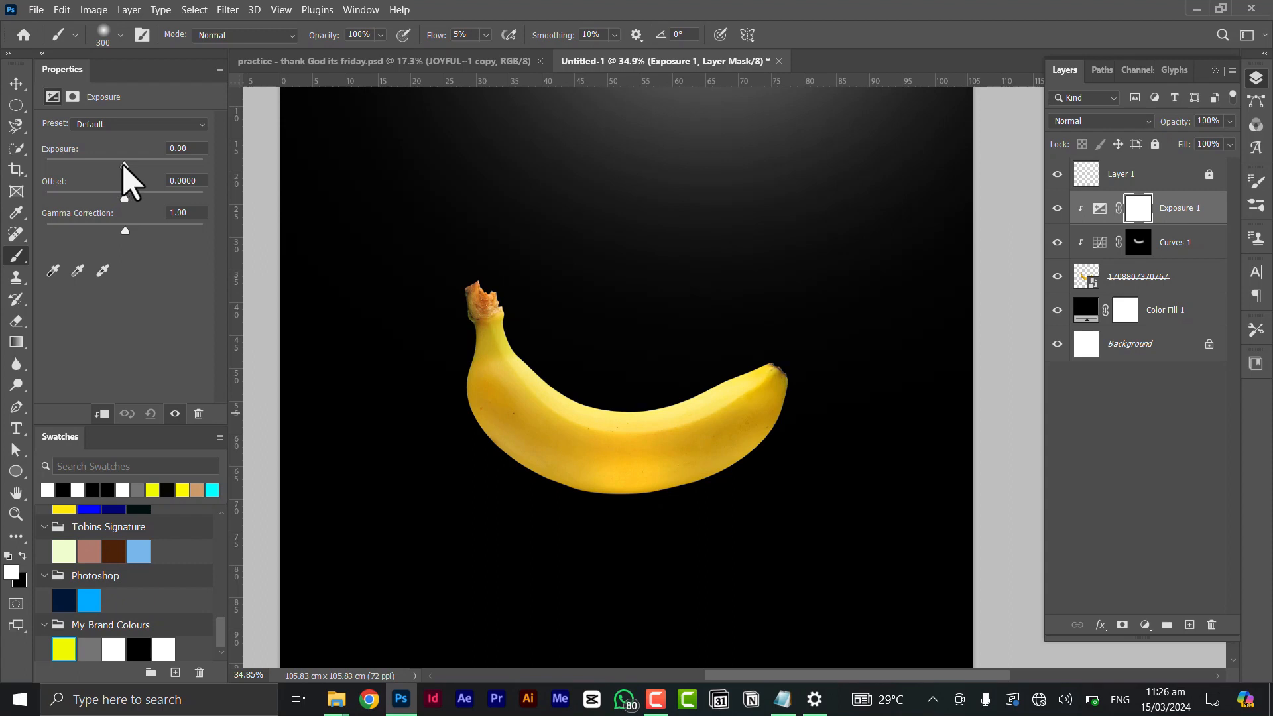
pyautogui.moveTo(122, 163); pyautogui.dragTo(75, 167)
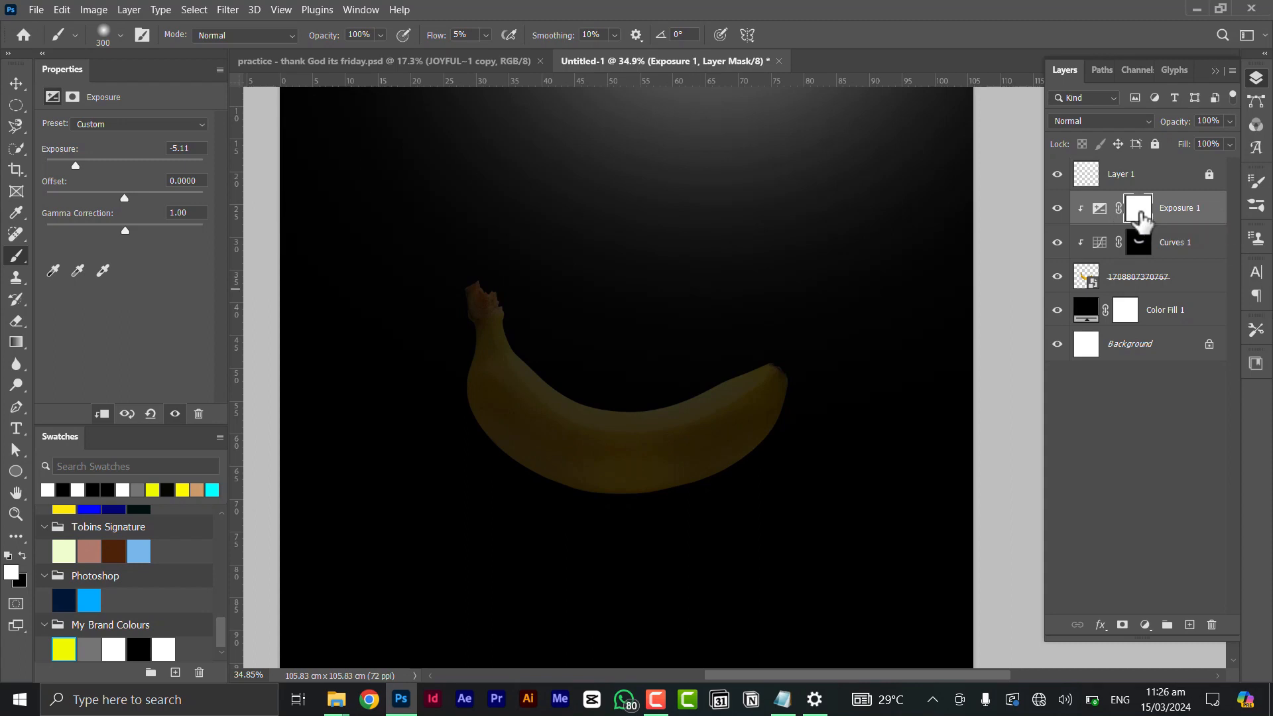
pyautogui.hotkey('ctrl', 'i')
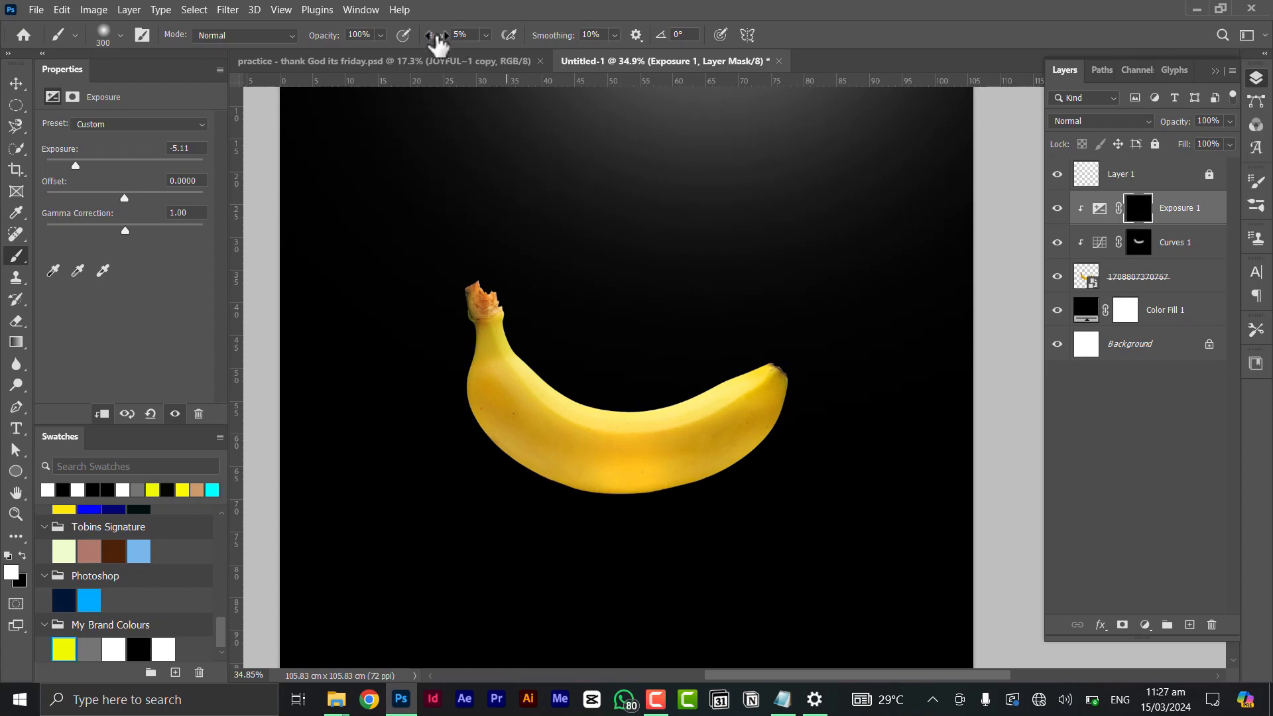
# Paint soft shadows along the banana's underside on the Exposure 1 mask with the 300 px brush at 0% hardness, comparing before and after
pyautogui.scroll(4, 530, 468)
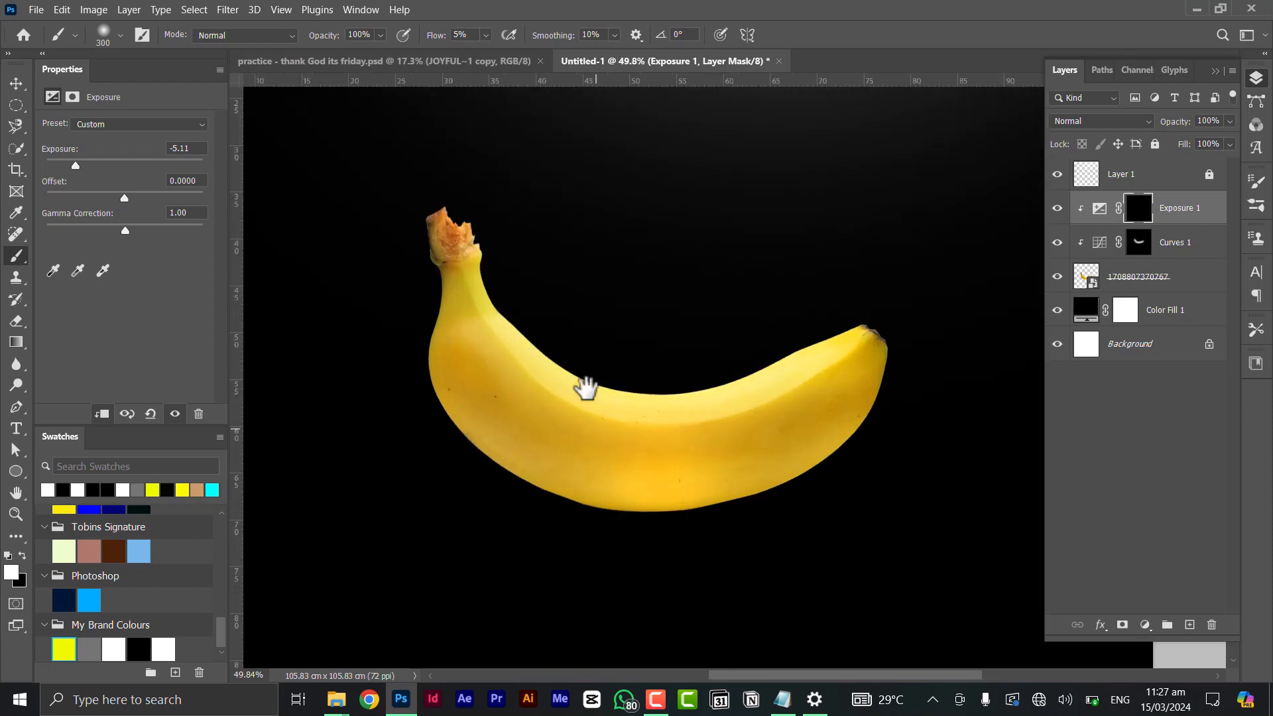
pyautogui.moveTo(586, 389); pyautogui.dragTo(576, 345)
pyautogui.rightClick(641, 420)
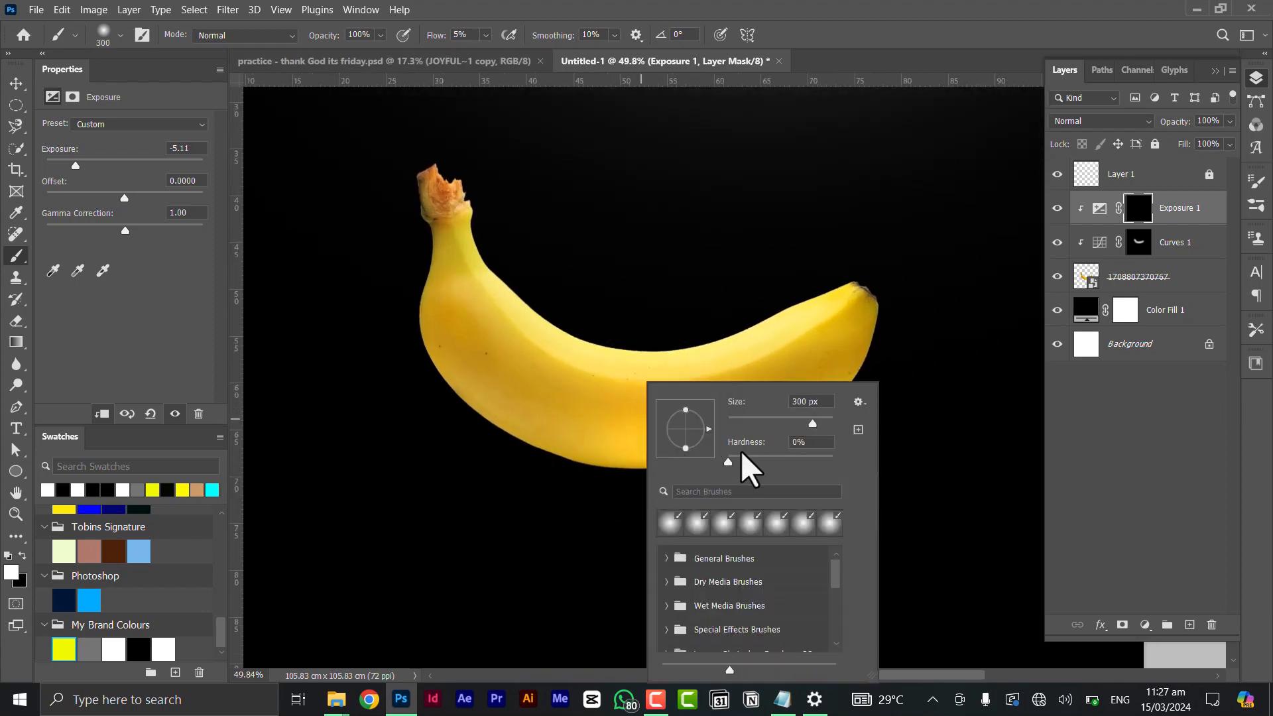
pyautogui.moveTo(728, 461); pyautogui.dragTo(718, 463)
pyautogui.press('Return')
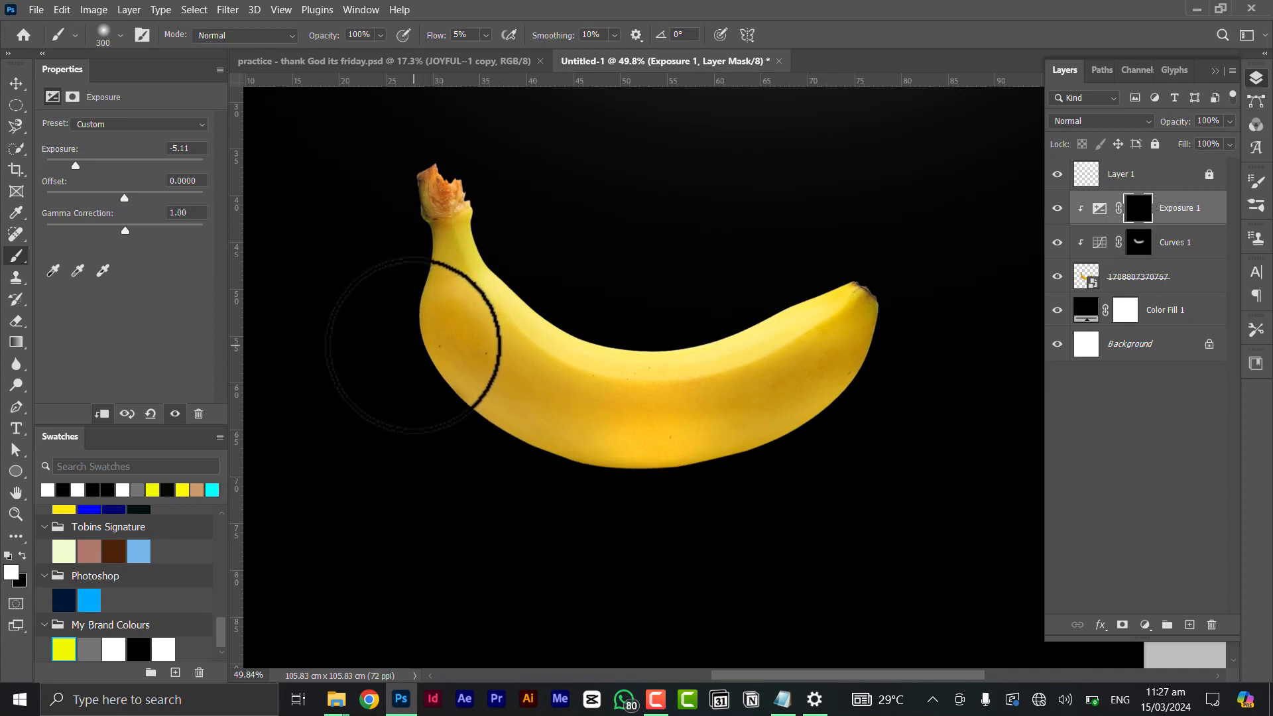
pyautogui.moveTo(446, 385)
pyautogui.mouseDown()
pyautogui.moveTo(498, 433)
pyautogui.moveTo(452, 403)
pyautogui.moveTo(529, 443)
pyautogui.moveTo(712, 459)
pyautogui.moveTo(579, 473)
pyautogui.moveTo(701, 473)
pyautogui.moveTo(836, 404)
pyautogui.moveTo(792, 443)
pyautogui.moveTo(658, 466)
pyautogui.moveTo(843, 407)
pyautogui.moveTo(636, 474)
pyautogui.moveTo(814, 444)
pyautogui.moveTo(686, 475)
pyautogui.moveTo(502, 443)
pyautogui.moveTo(644, 483)
pyautogui.moveTo(428, 412)
pyautogui.moveTo(563, 467)
pyautogui.moveTo(418, 400)
pyautogui.moveTo(410, 387)
pyautogui.moveTo(489, 437)
pyautogui.moveTo(425, 339)
pyautogui.moveTo(467, 412)
pyautogui.moveTo(645, 462)
pyautogui.moveTo(576, 472)
pyautogui.moveTo(495, 446)
pyautogui.moveTo(677, 473)
pyautogui.moveTo(581, 472)
pyautogui.moveTo(867, 431)
pyautogui.moveTo(880, 364)
pyautogui.moveTo(790, 445)
pyautogui.moveTo(864, 365)
pyautogui.moveTo(830, 432)
pyautogui.moveTo(885, 357)
pyautogui.moveTo(752, 451)
pyautogui.moveTo(632, 475)
pyautogui.moveTo(498, 455)
pyautogui.moveTo(414, 382)
pyautogui.moveTo(467, 441)
pyautogui.moveTo(419, 320)
pyautogui.moveTo(406, 336)
pyautogui.moveTo(415, 300)
pyautogui.moveTo(407, 363)
pyautogui.moveTo(507, 450)
pyautogui.moveTo(420, 317)
pyautogui.moveTo(429, 269)
pyautogui.moveTo(430, 328)
pyautogui.moveTo(417, 283)
pyautogui.moveTo(411, 328)
pyautogui.moveTo(406, 308)
pyautogui.moveTo(458, 400)
pyautogui.moveTo(449, 363)
pyautogui.moveTo(570, 469)
pyautogui.moveTo(506, 427)
pyautogui.moveTo(699, 472)
pyautogui.moveTo(582, 473)
pyautogui.moveTo(754, 471)
pyautogui.moveTo(801, 437)
pyautogui.moveTo(717, 472)
pyautogui.moveTo(848, 430)
pyautogui.moveTo(891, 333)
pyautogui.moveTo(796, 440)
pyautogui.moveTo(577, 475)
pyautogui.mouseUp()
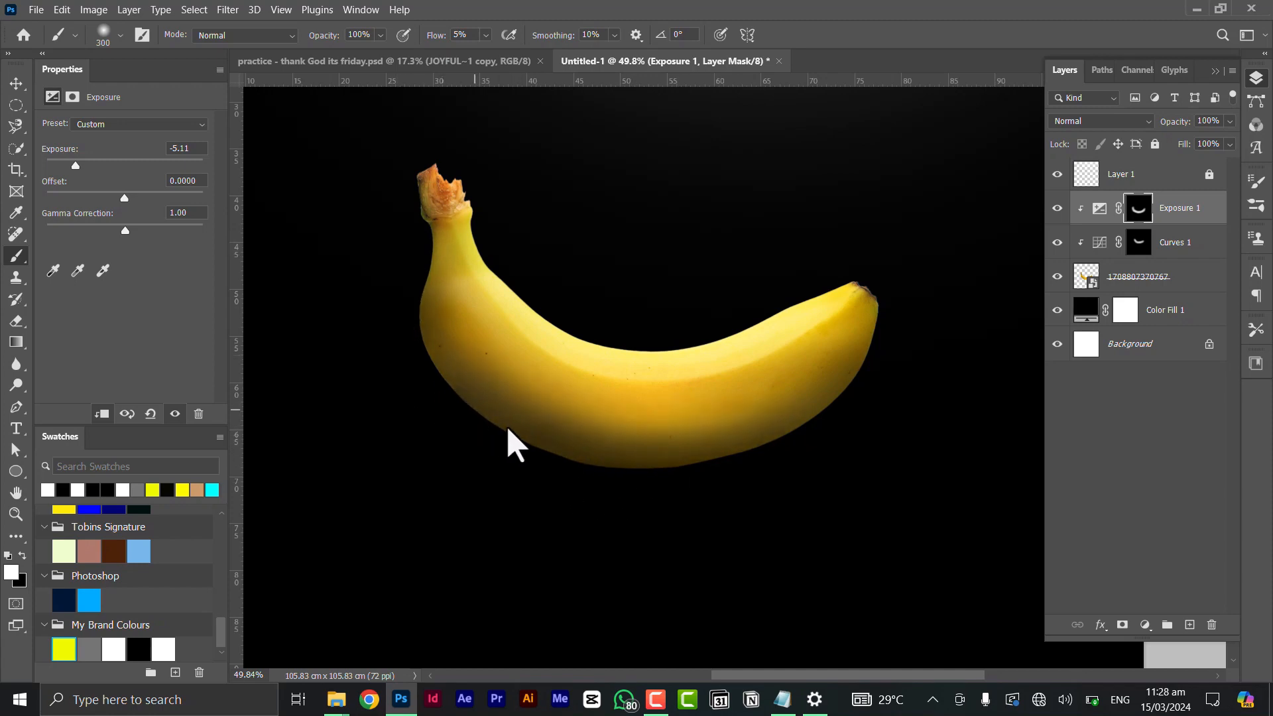
pyautogui.scroll(-6, 823, 445)
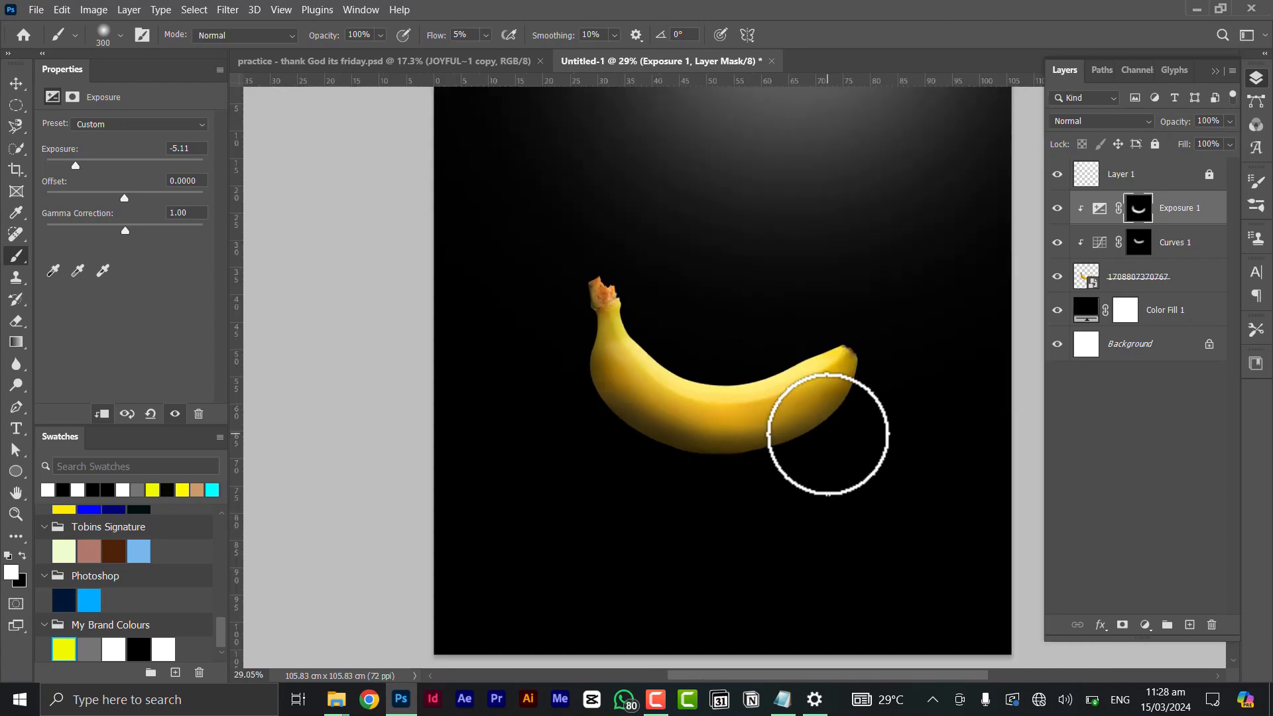
pyautogui.moveTo(821, 452)
pyautogui.mouseDown()
pyautogui.moveTo(725, 446)
pyautogui.moveTo(685, 427)
pyautogui.moveTo(667, 440)
pyautogui.moveTo(523, 435)
pyautogui.moveTo(494, 417)
pyautogui.moveTo(557, 446)
pyautogui.mouseUp()
pyautogui.scroll(4, 673, 447)
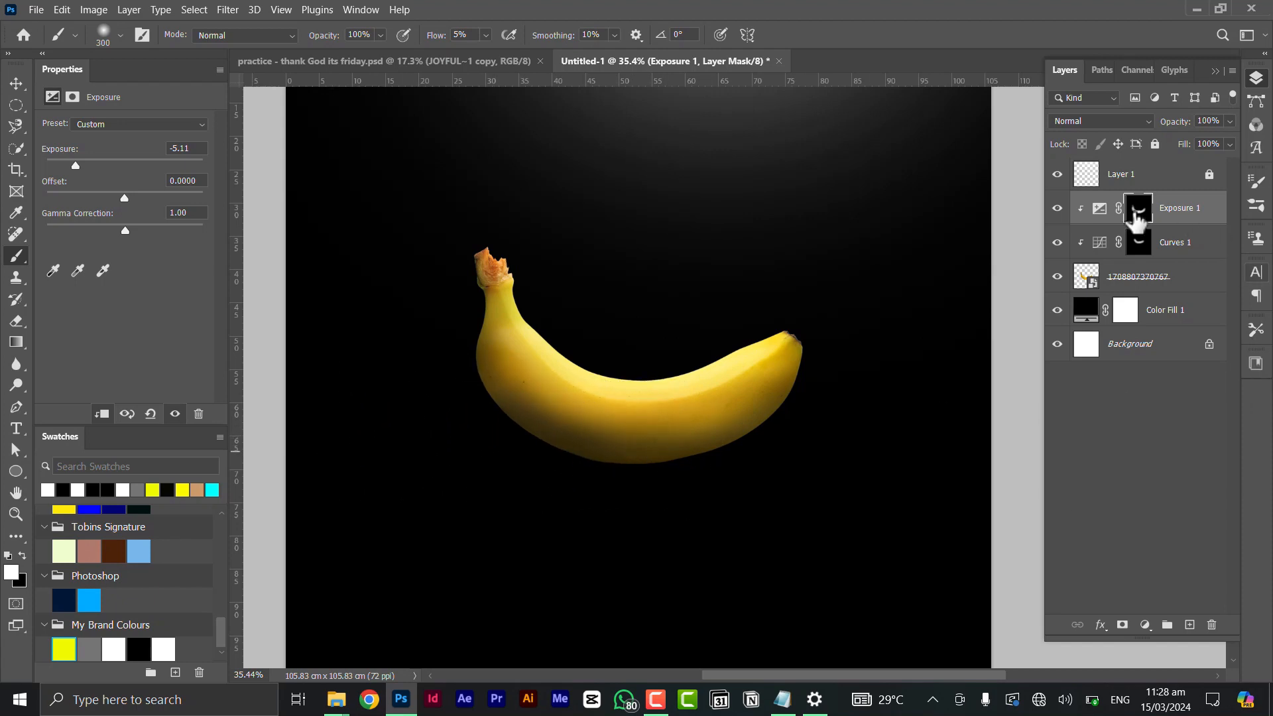
pyautogui.click(1059, 210)
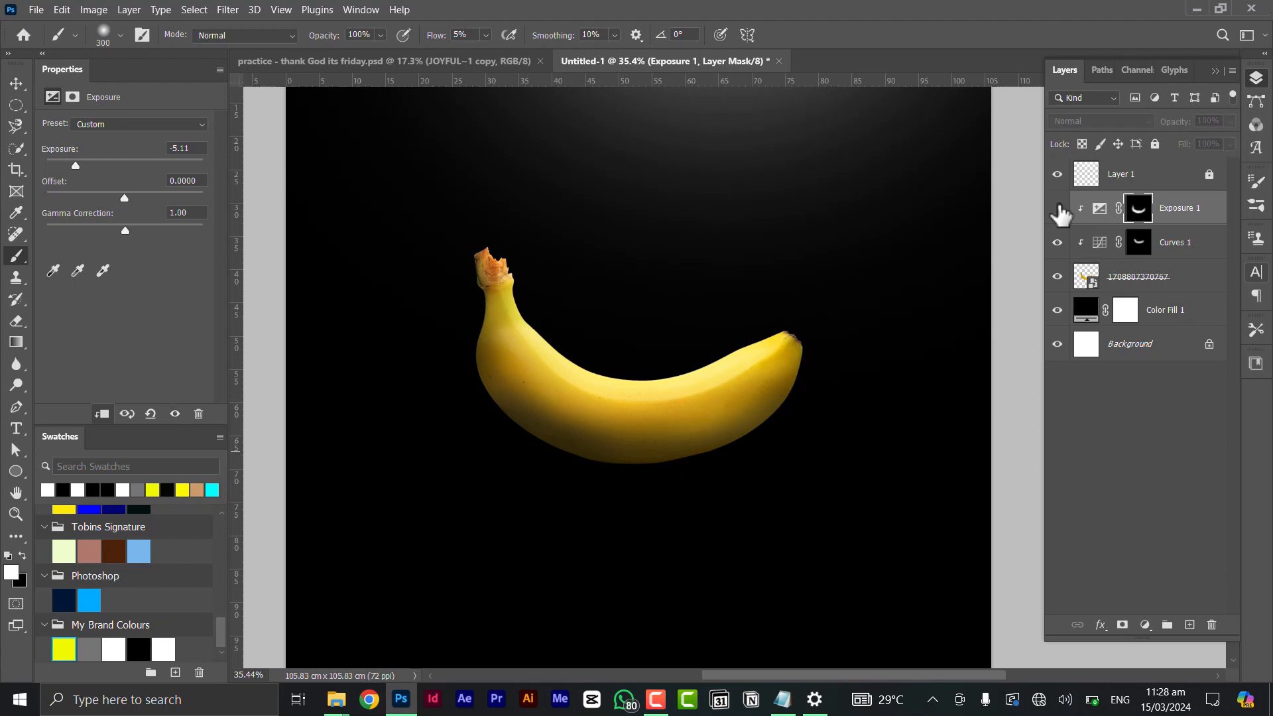
pyautogui.click(1058, 209)
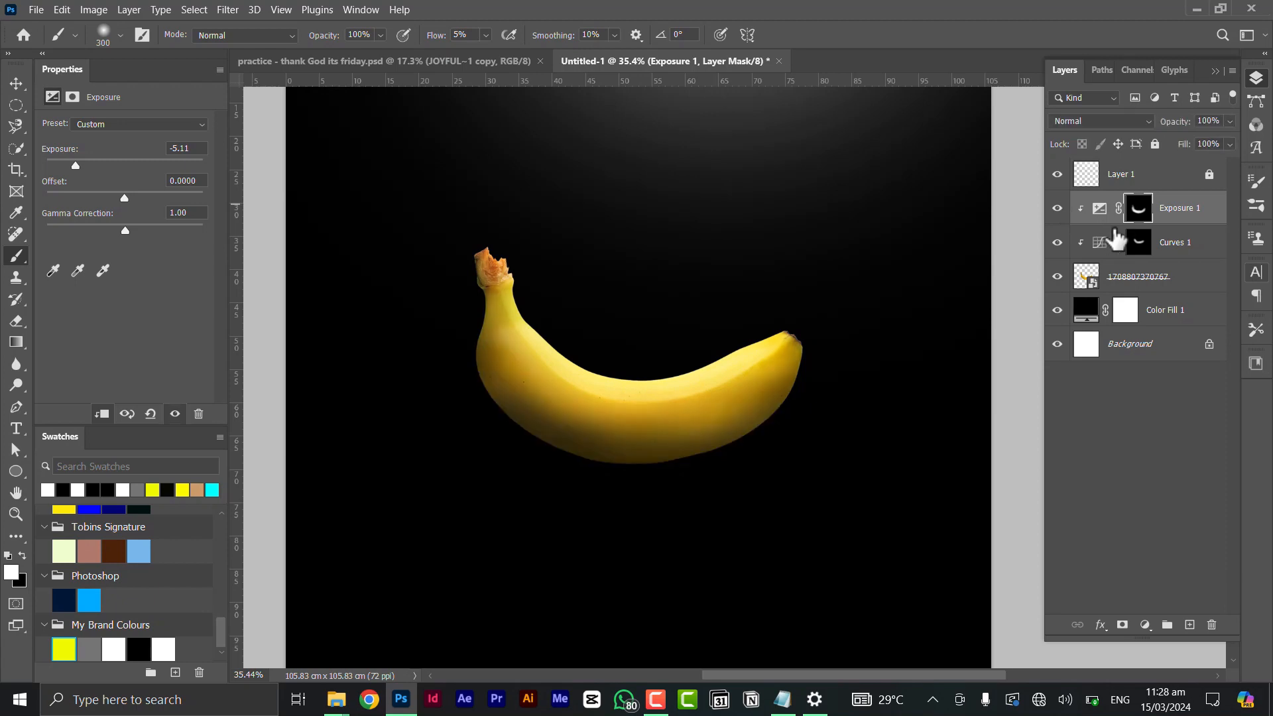
# Group the Exposure 1 and Curves 1 layers and compare the banana with and without the group
pyautogui.keyDown('shift'); pyautogui.click(1201, 251); pyautogui.keyUp('shift')
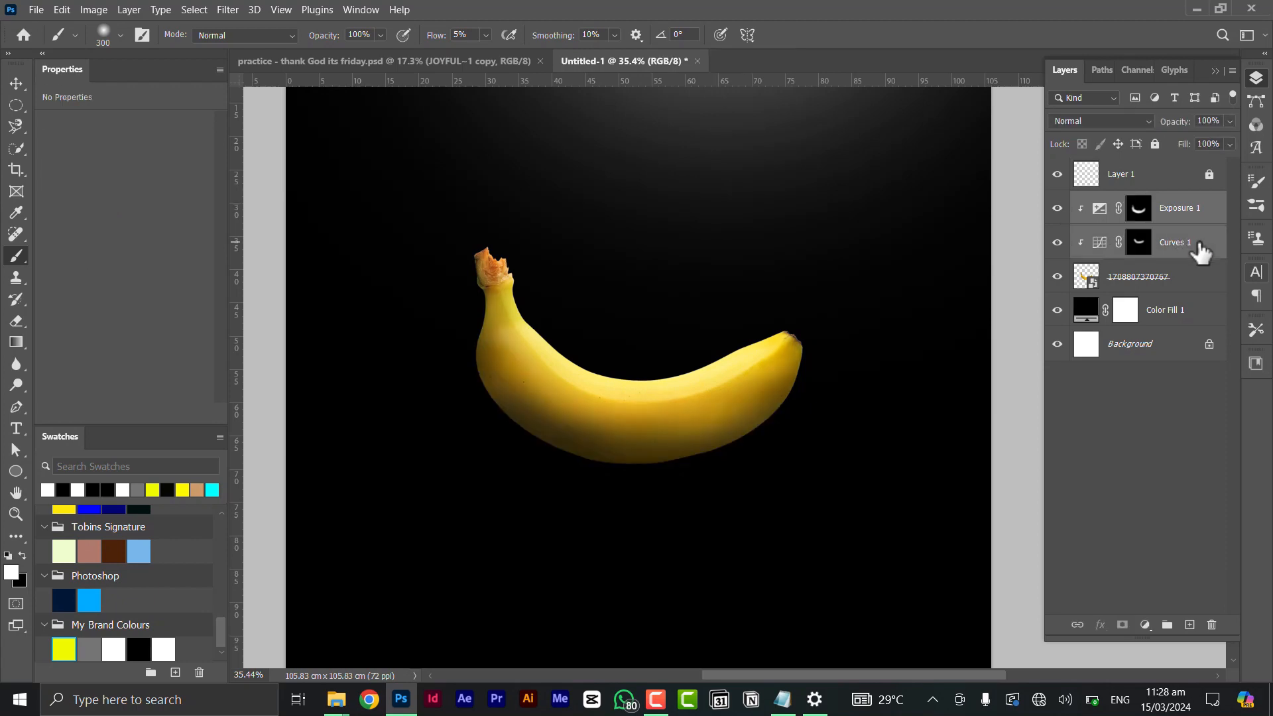
pyautogui.hotkey('ctrl', 'g')
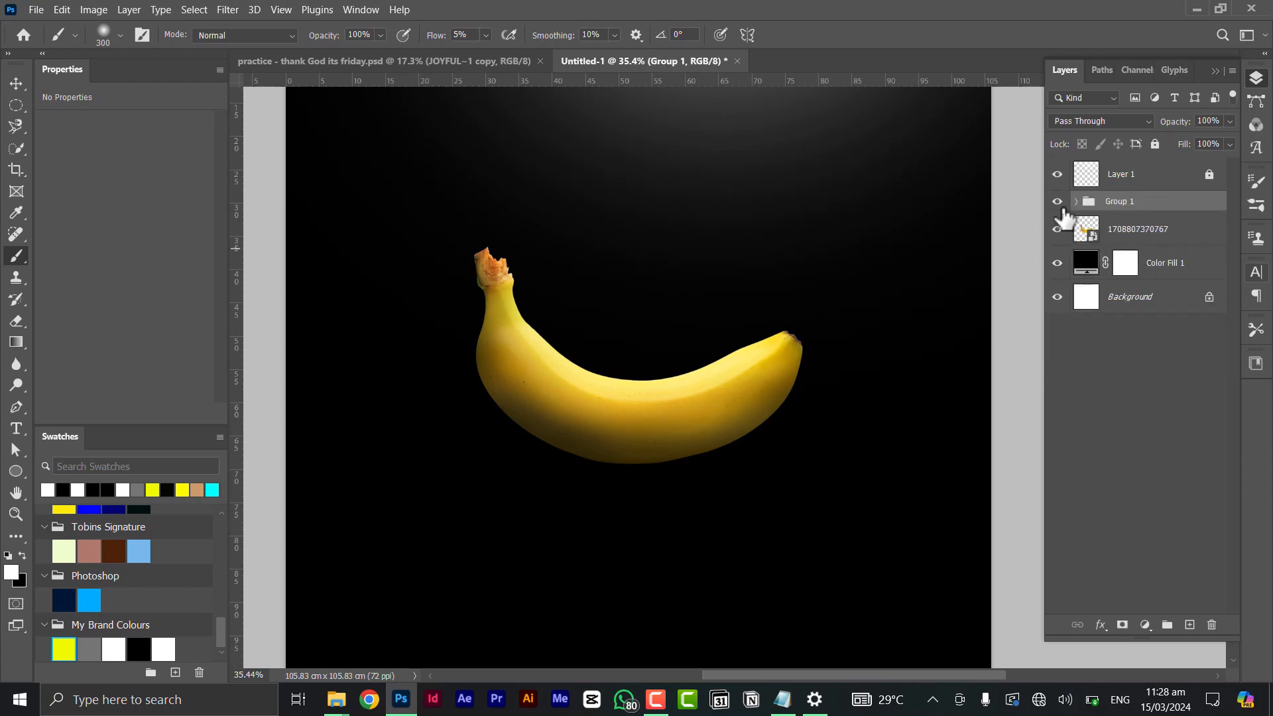
pyautogui.click(1059, 205)
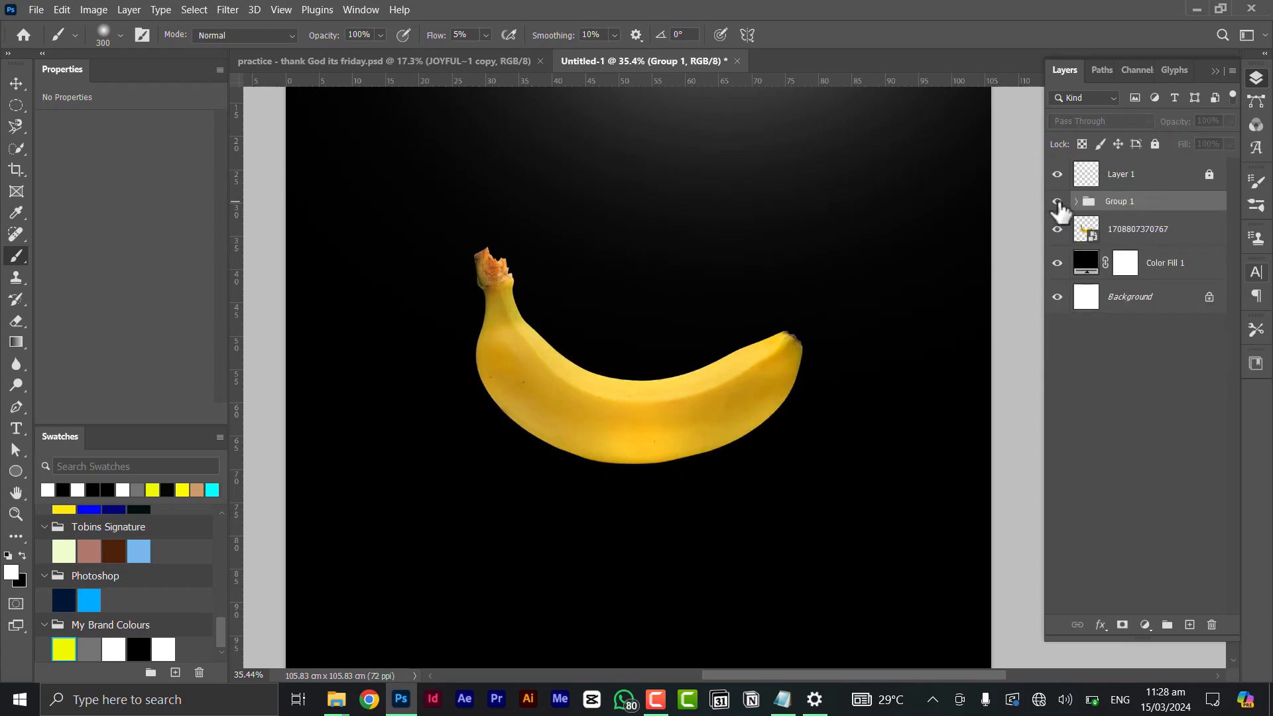
pyautogui.click(1058, 204)
pyautogui.scroll(-5, 597, 456)
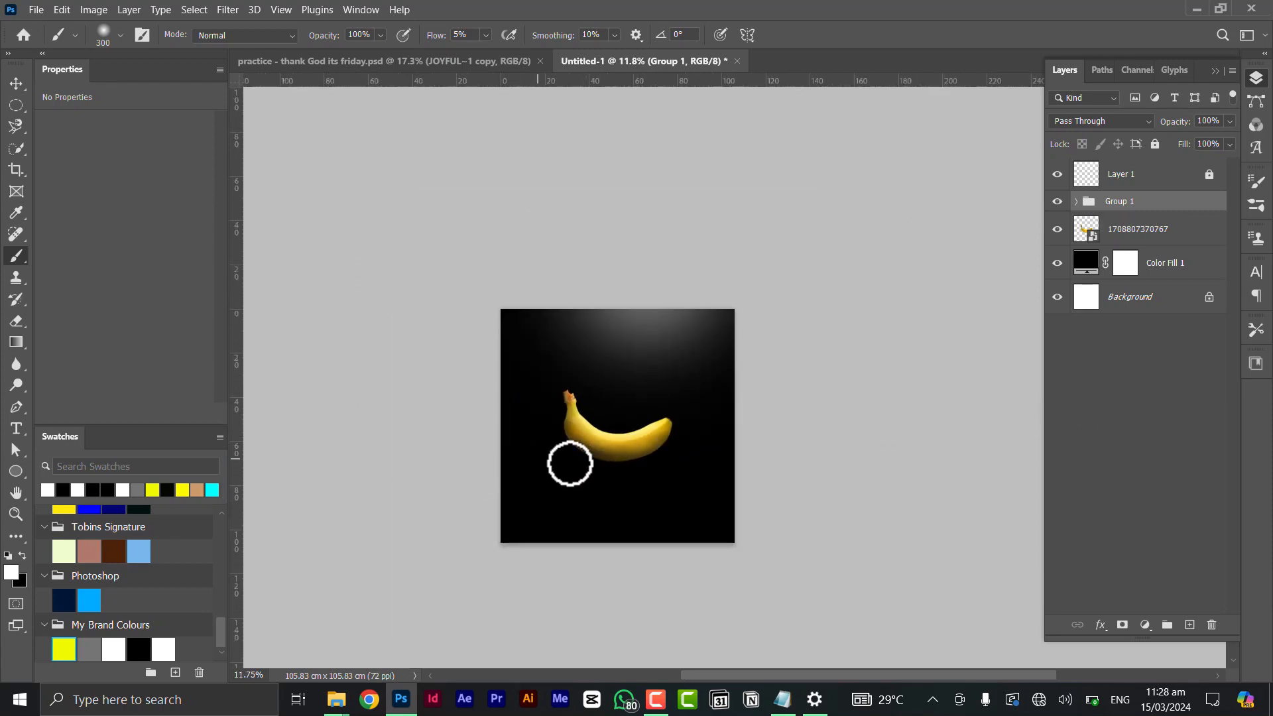
pyautogui.scroll(4, 570, 463)
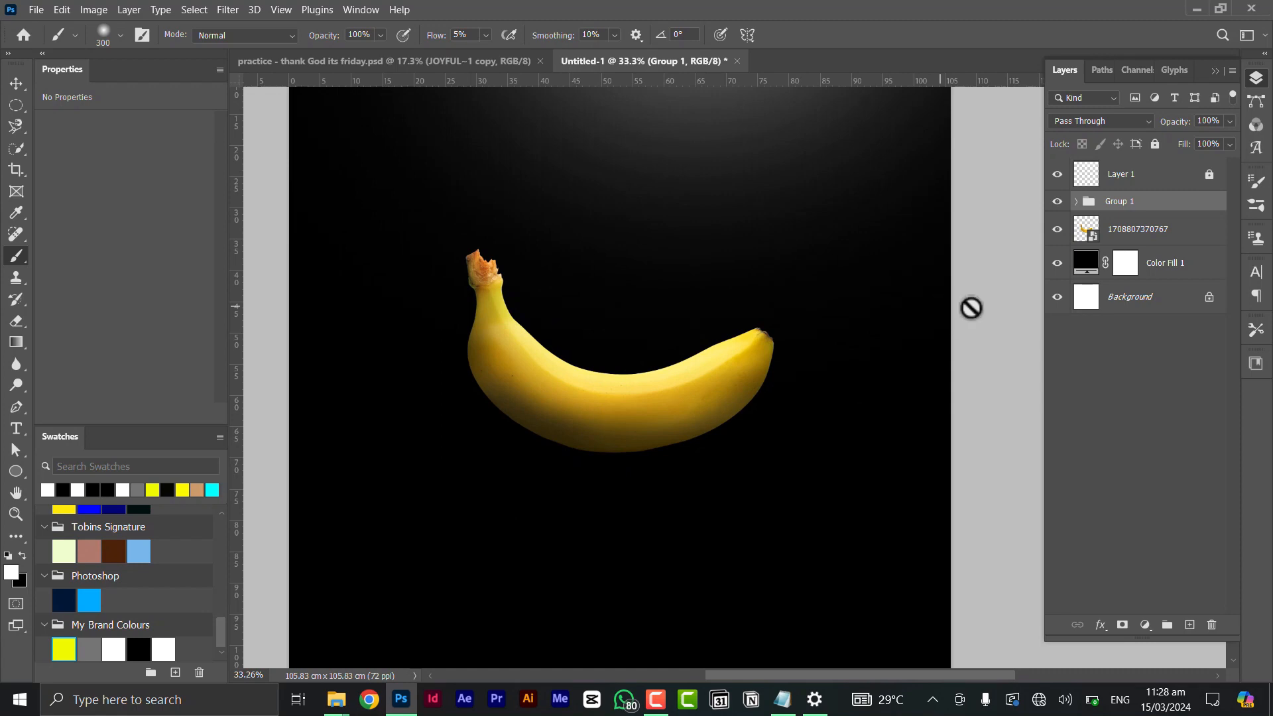
# Add a second Curves adjustment layer above Exposure 1 inside Group 1 and darken it by moving the white point to input 255, output 52
pyautogui.click(1077, 202)
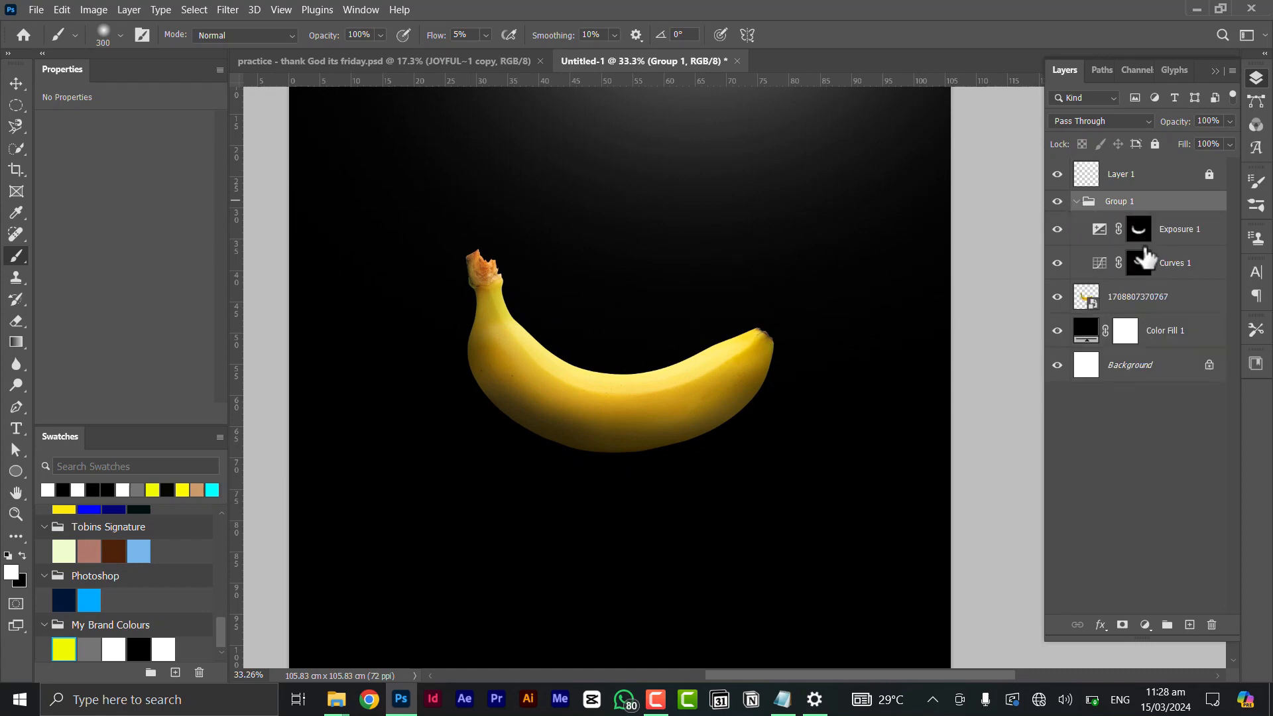
pyautogui.click(1146, 626)
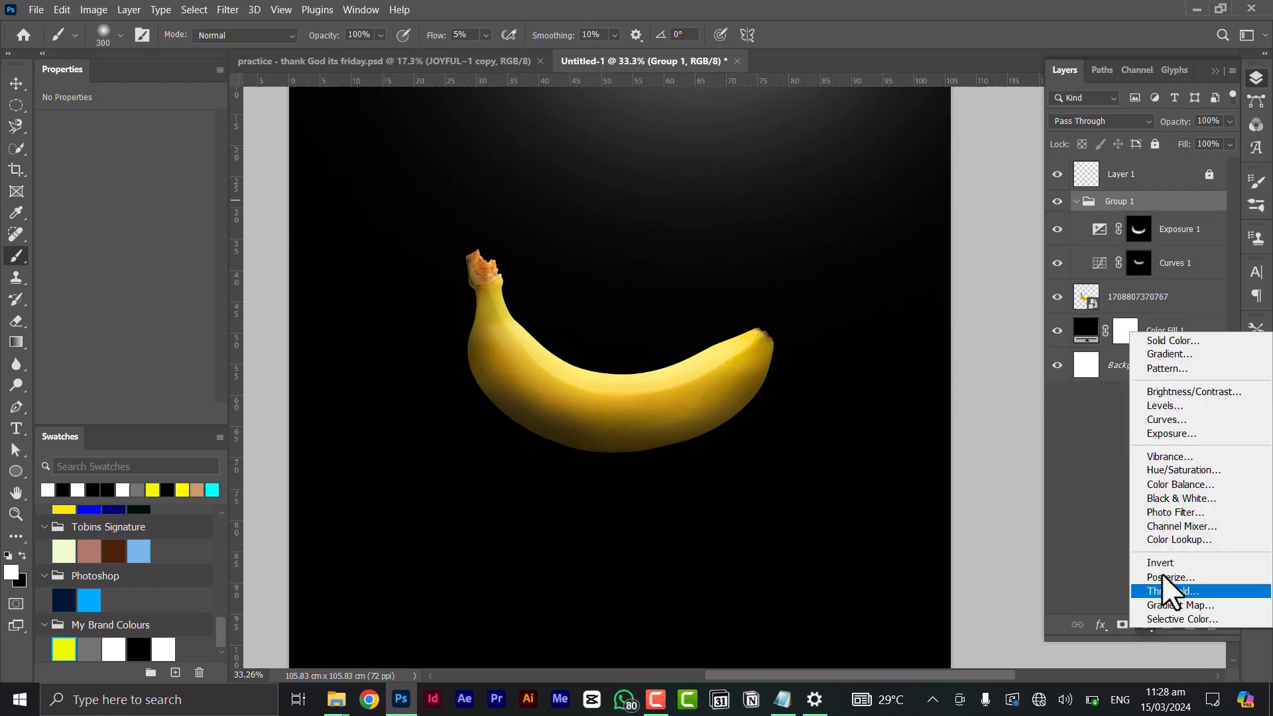
pyautogui.click(1196, 419)
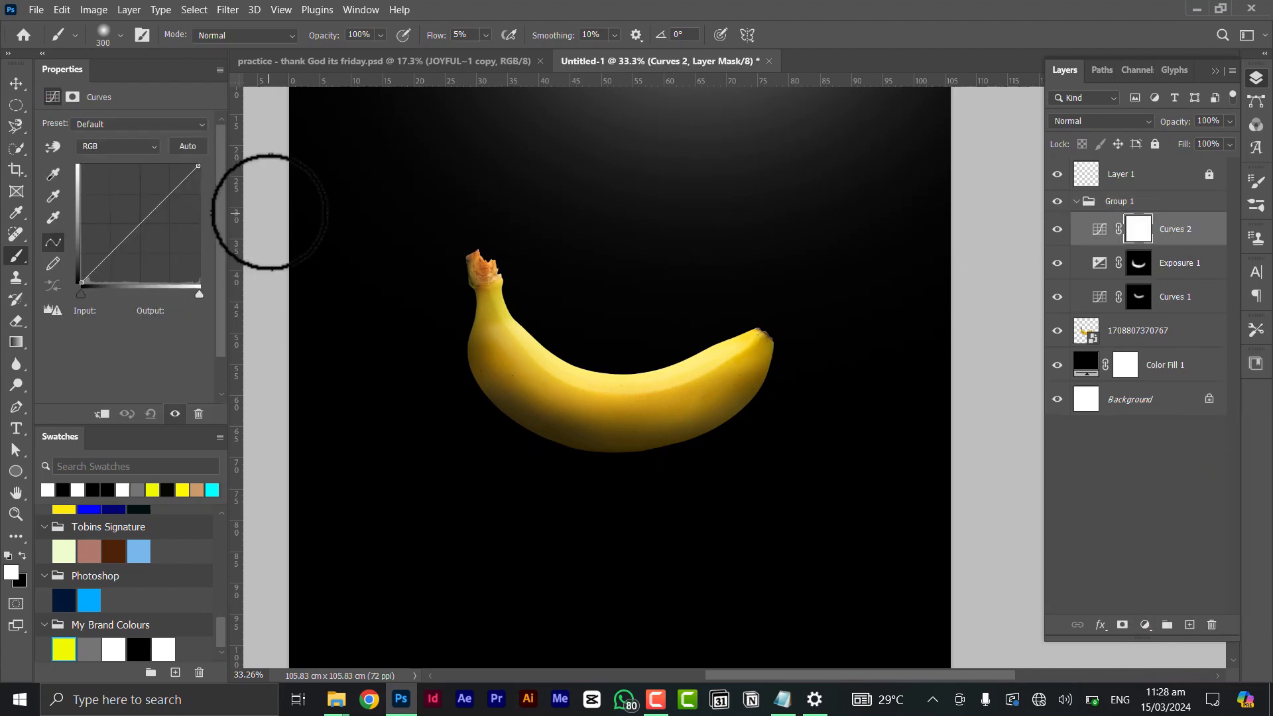
pyautogui.moveTo(199, 169); pyautogui.dragTo(220, 261)
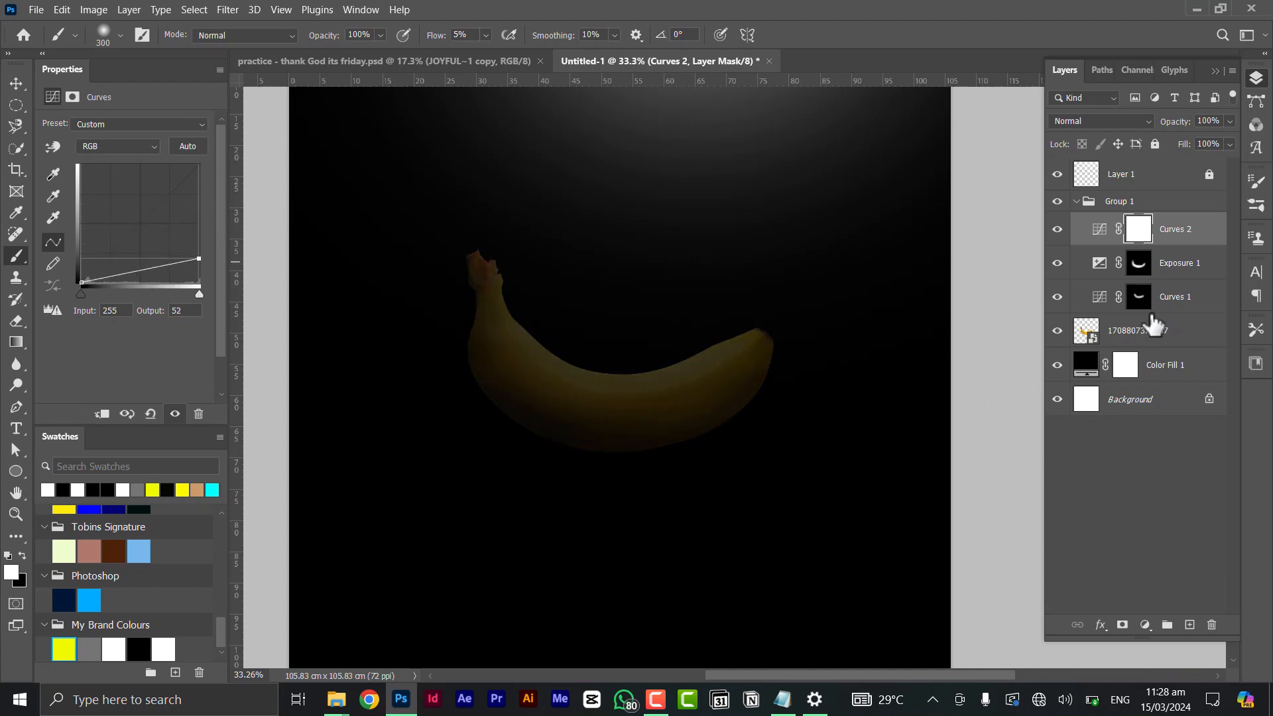
# Try clipping Curves 2 to the Exposure 1 layer, then release the clipping
pyautogui.keyDown('alt'); pyautogui.click(1151, 244); pyautogui.keyUp('alt')
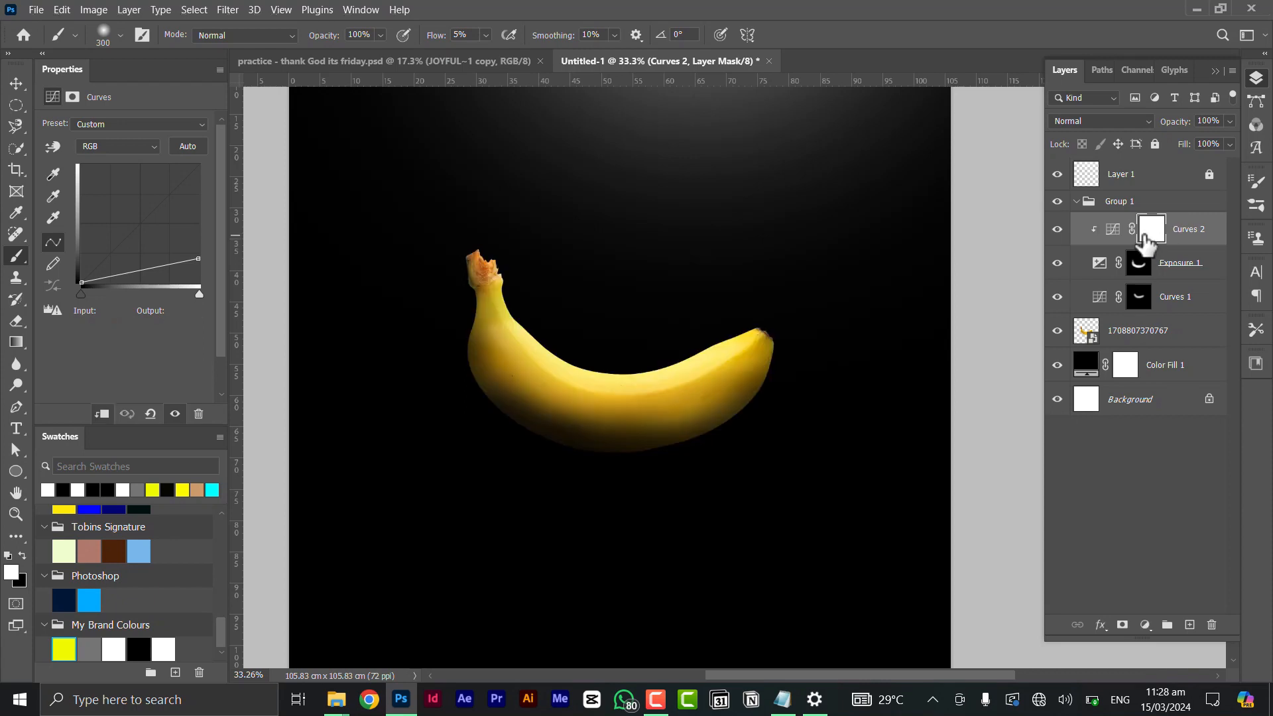
pyautogui.click(1150, 242)
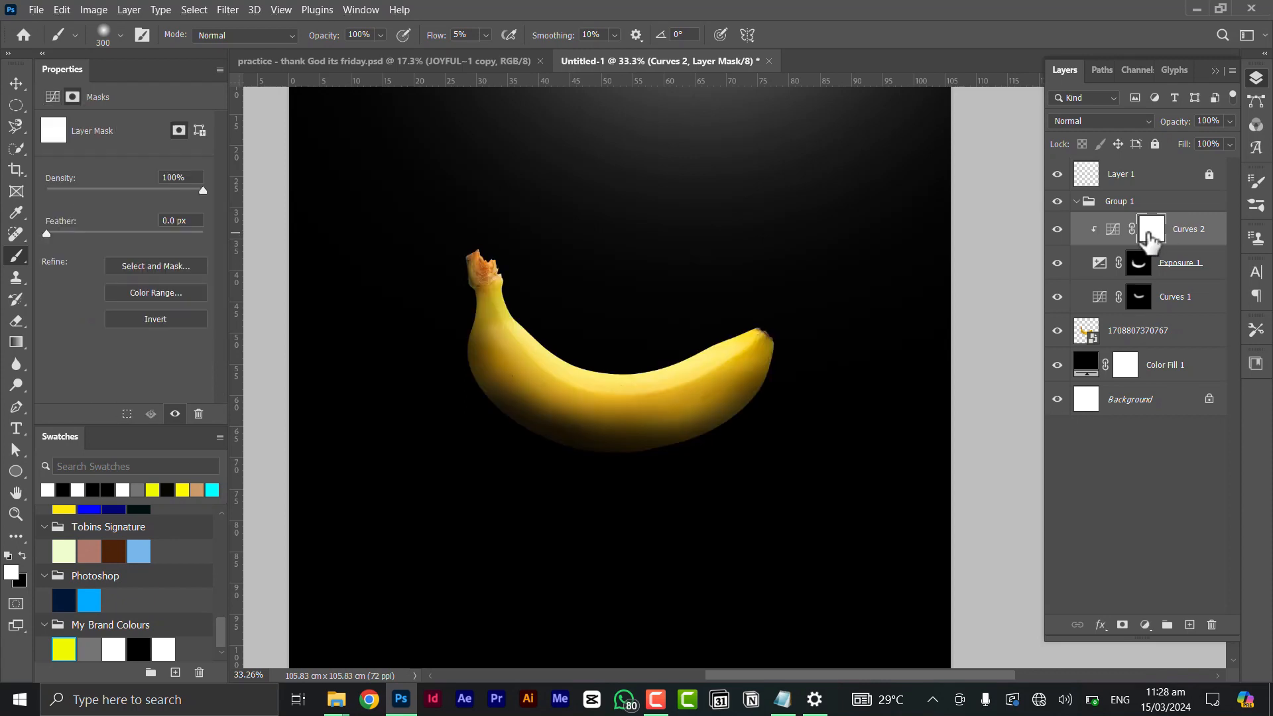
pyautogui.moveTo(1169, 252); pyautogui.dragTo(1179, 236)
pyautogui.keyDown('alt'); pyautogui.click(1180, 243); pyautogui.keyUp('alt')
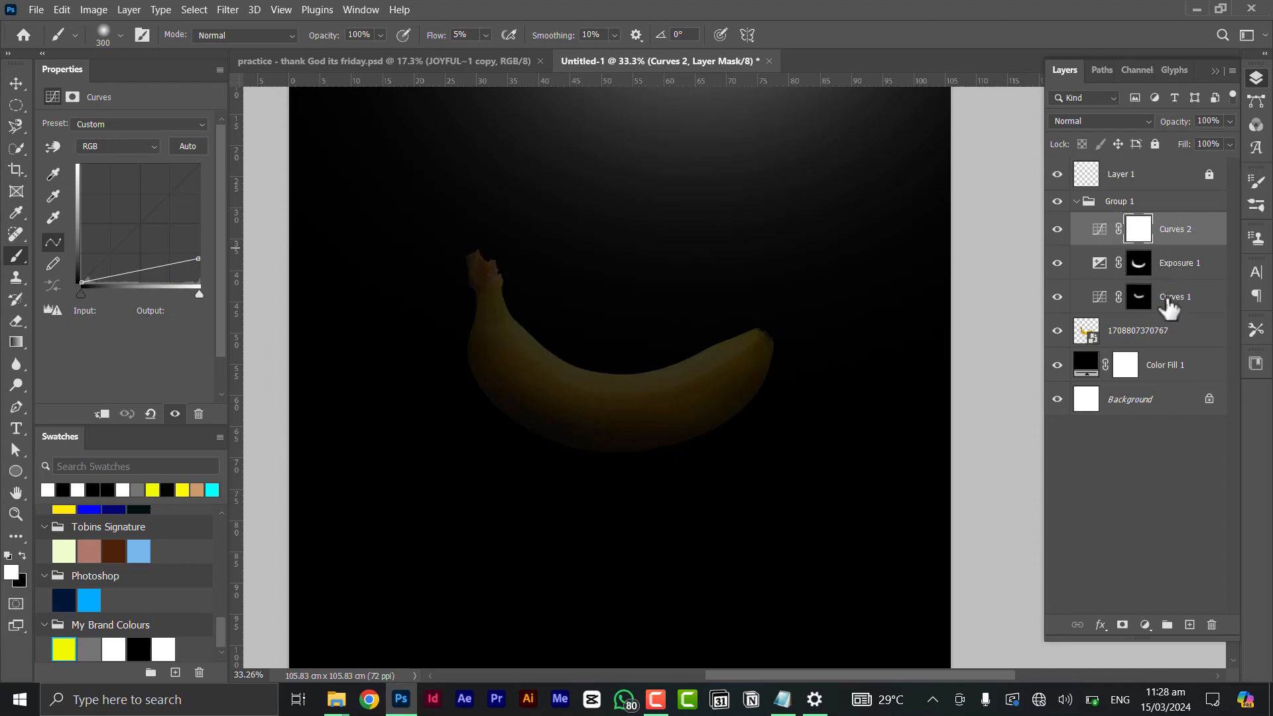
# Move Curves 2, Exposure 1 and Curves 1 out of Group 1 to directly above the banana, and reselect all three
pyautogui.keyDown('shift'); pyautogui.click(1169, 313); pyautogui.keyUp('shift')
pyautogui.moveTo(1179, 236); pyautogui.dragTo(1171, 193)
pyautogui.click(1120, 311)
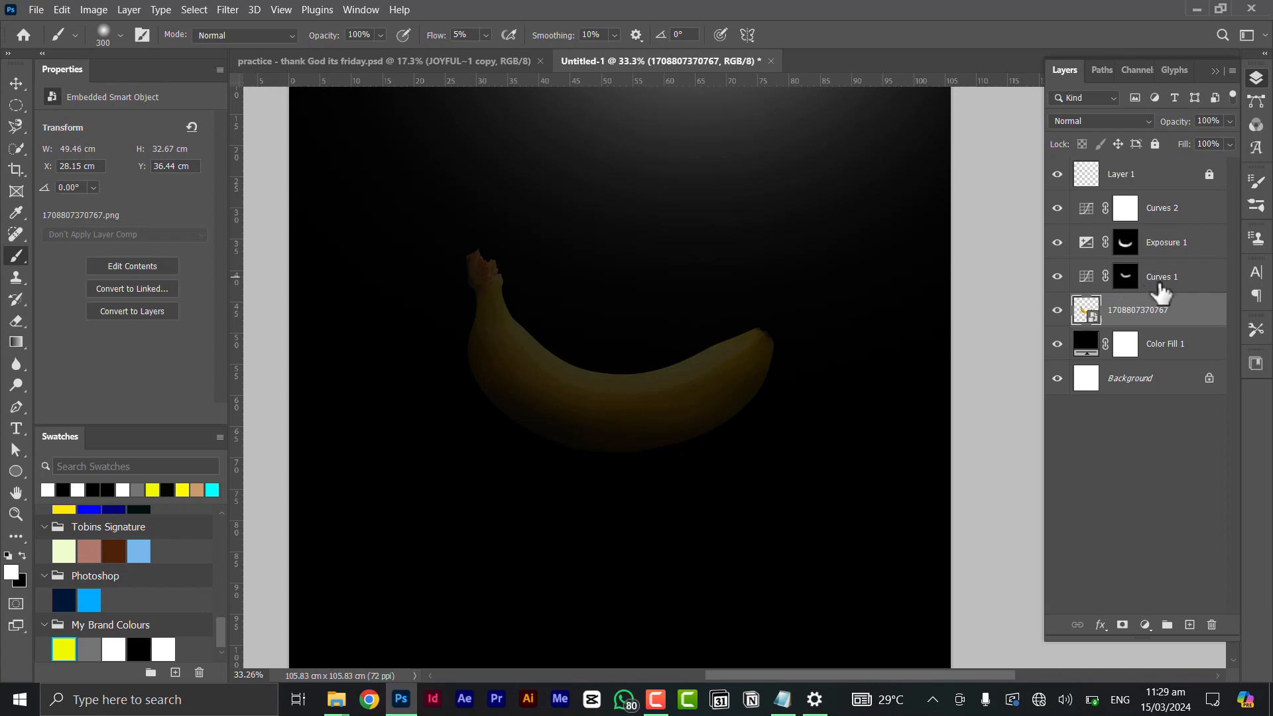
pyautogui.click(1180, 211)
pyautogui.keyDown('shift'); pyautogui.click(1194, 265); pyautogui.keyUp('shift')
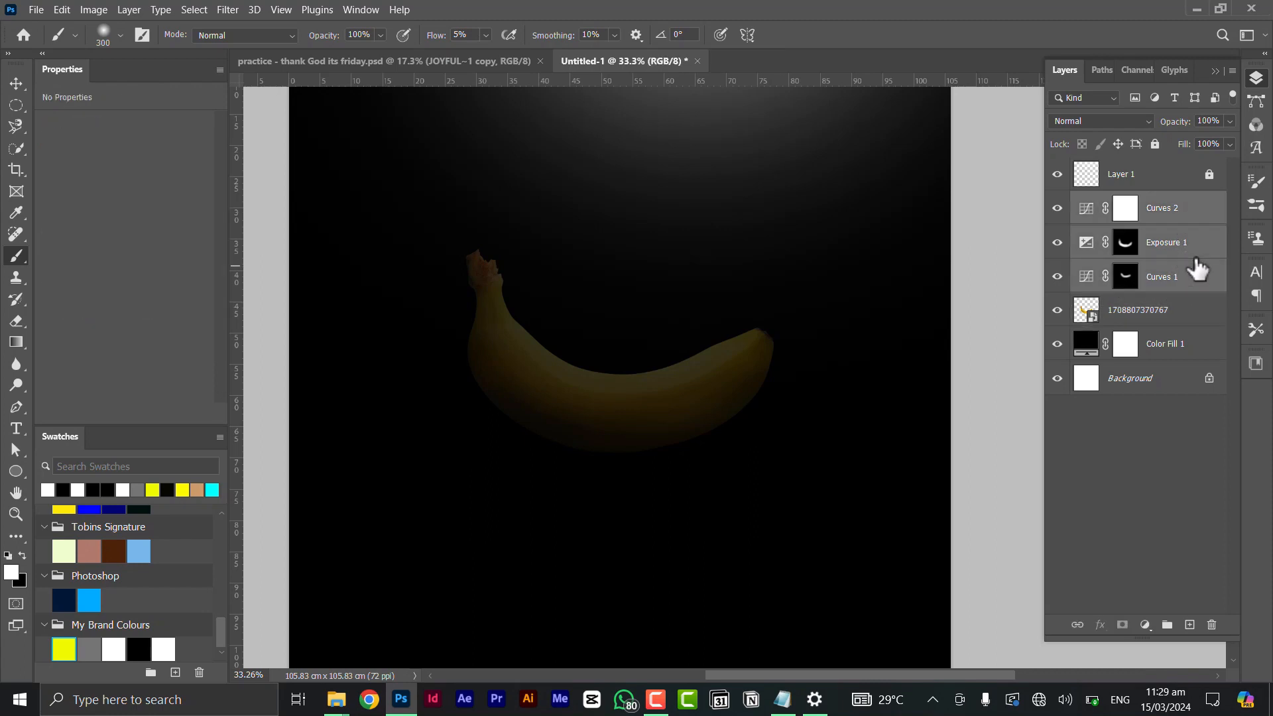
# Clip Curves 1, Exposure 1 and Curves 2 one by one to the banana layer, and invert the Curves 2 mask to black
pyautogui.rightClick(1197, 269)
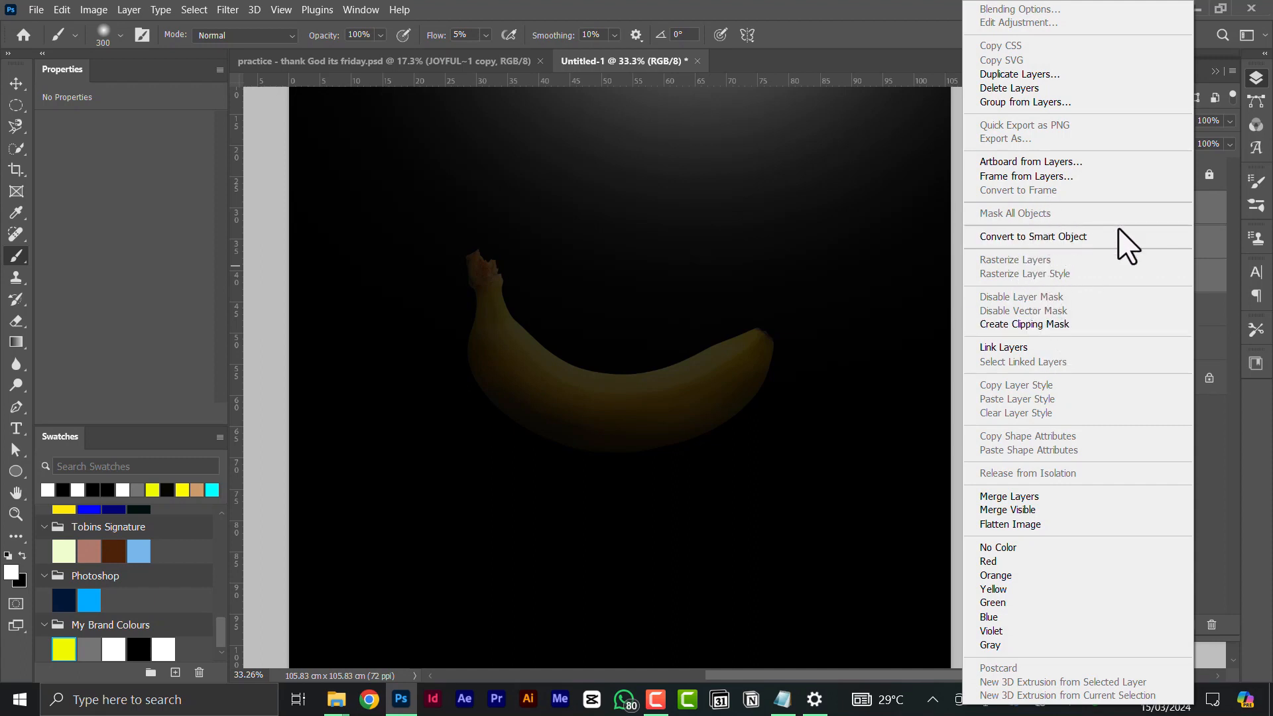
pyautogui.click(1211, 240)
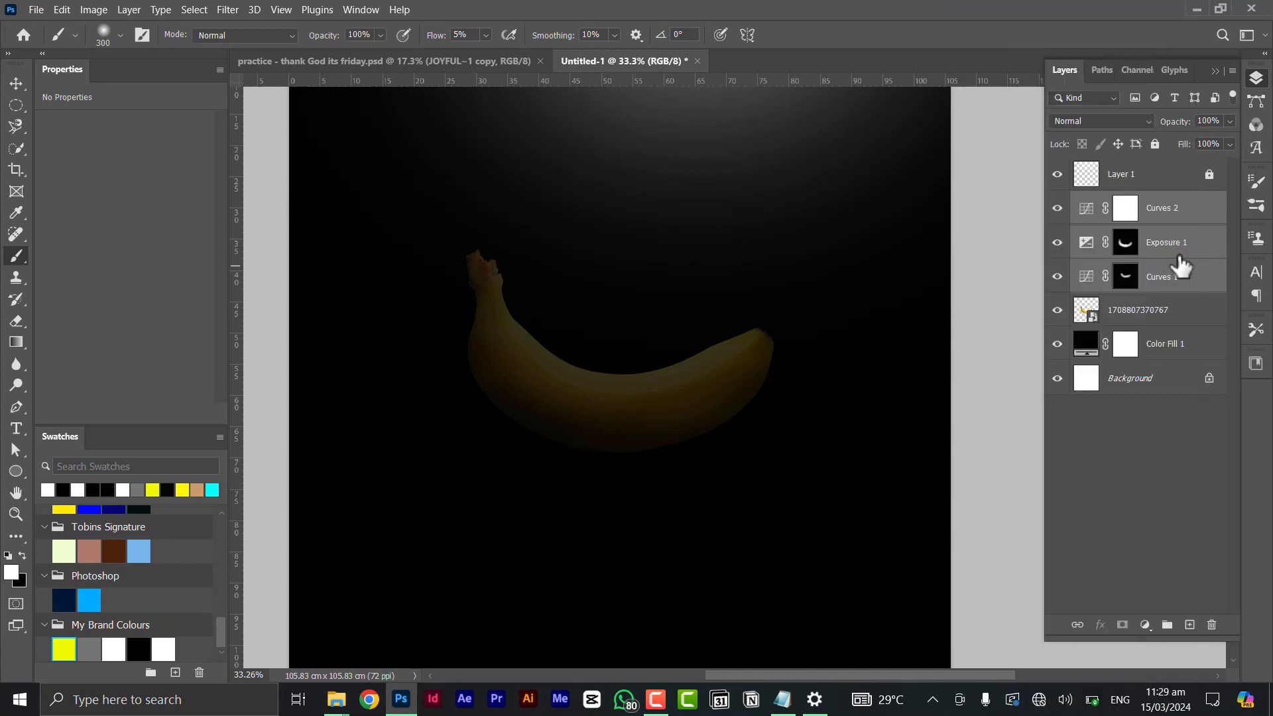
pyautogui.click(1171, 284)
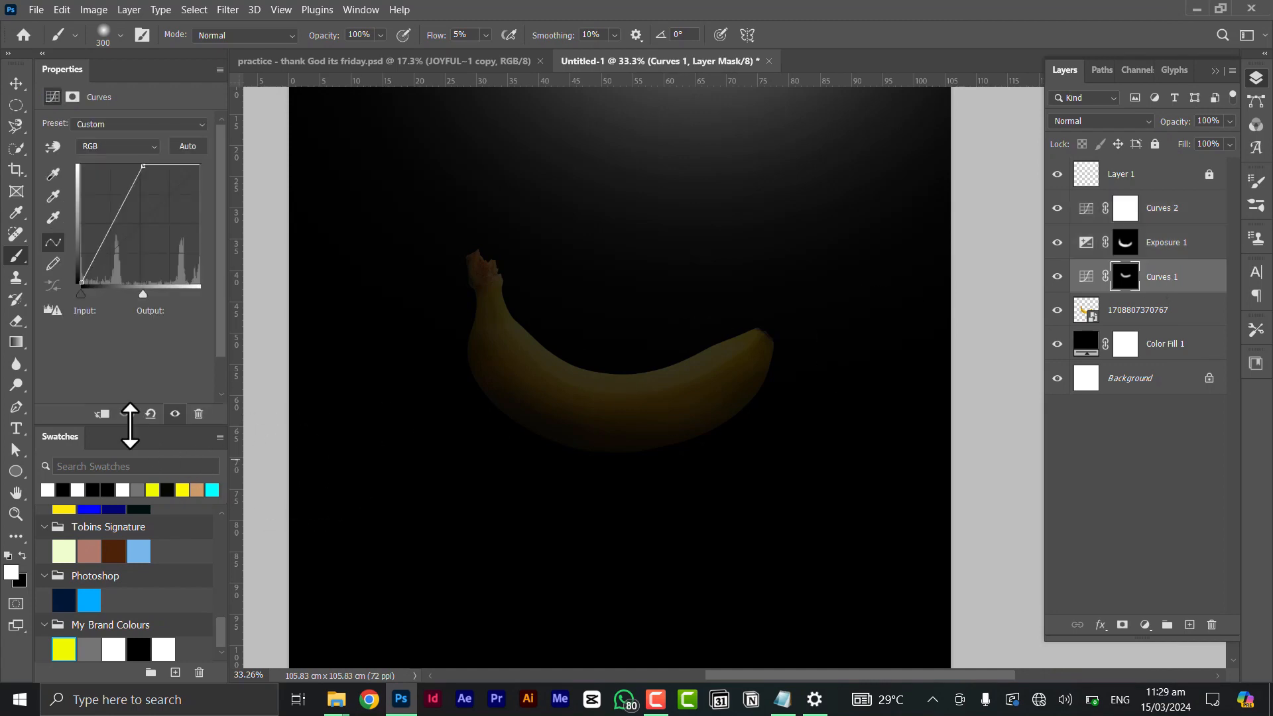
pyautogui.click(104, 414)
pyautogui.click(1176, 244)
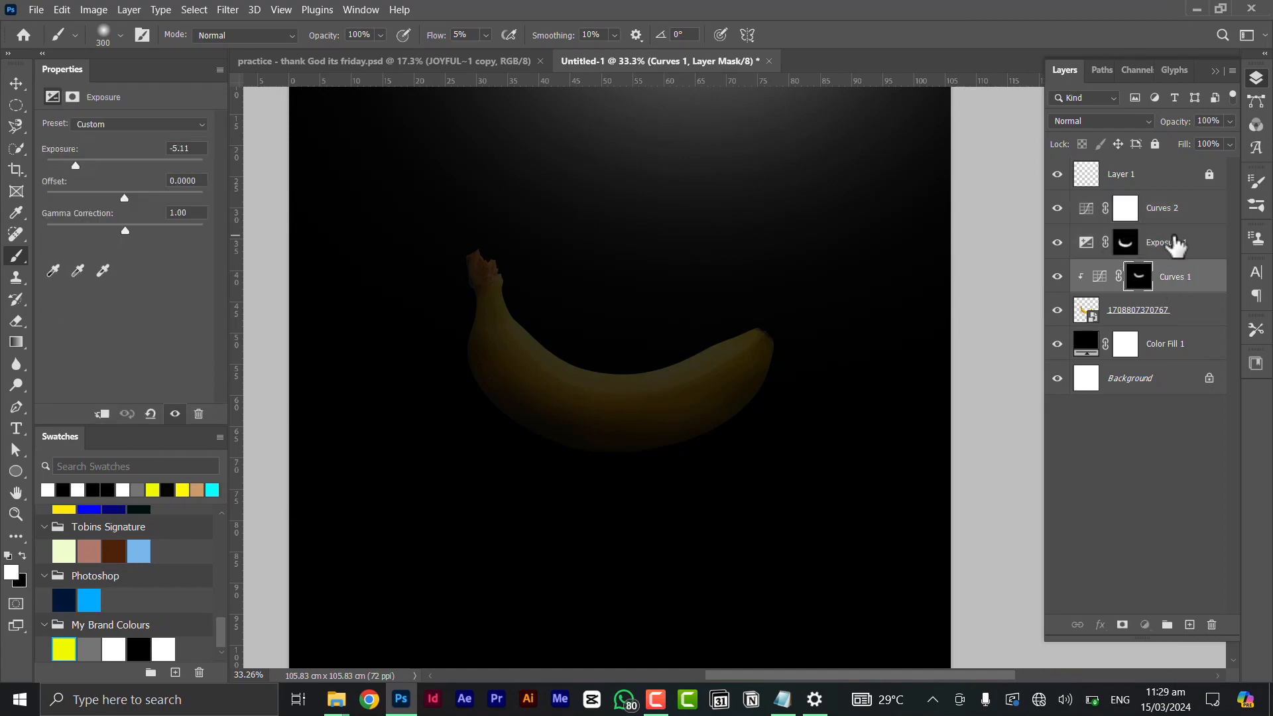
pyautogui.click(104, 414)
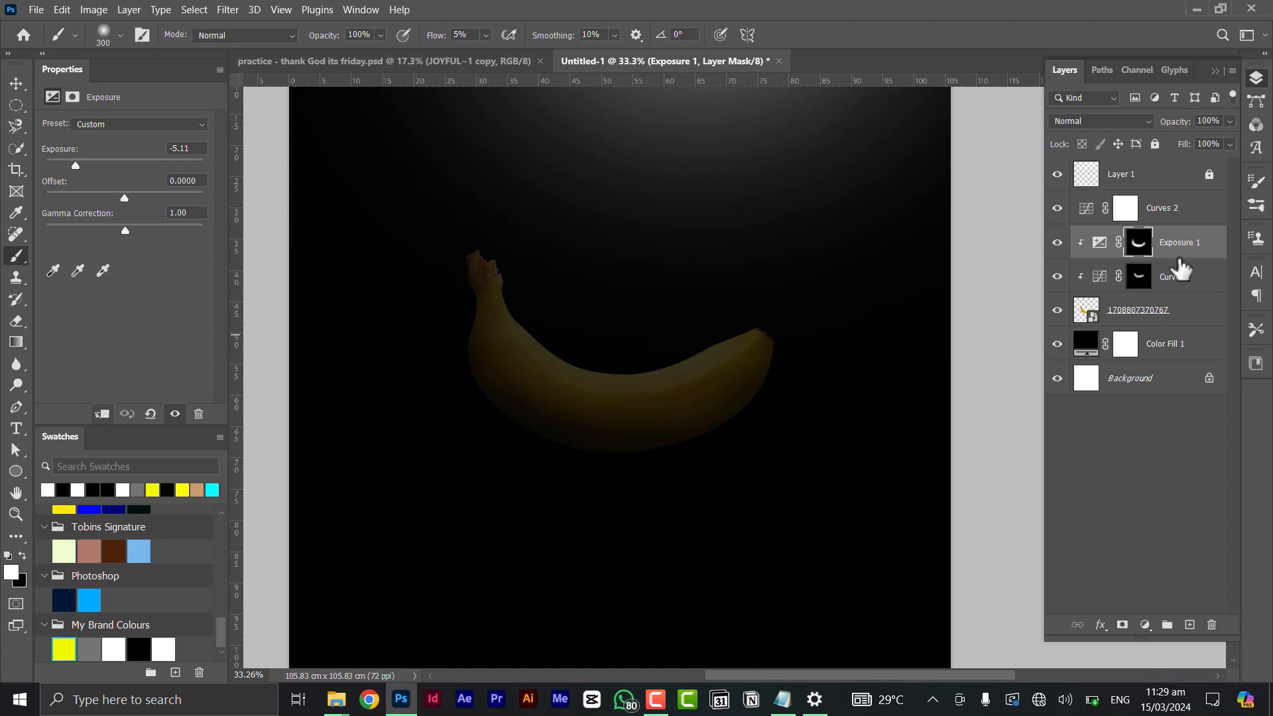
pyautogui.click(1203, 220)
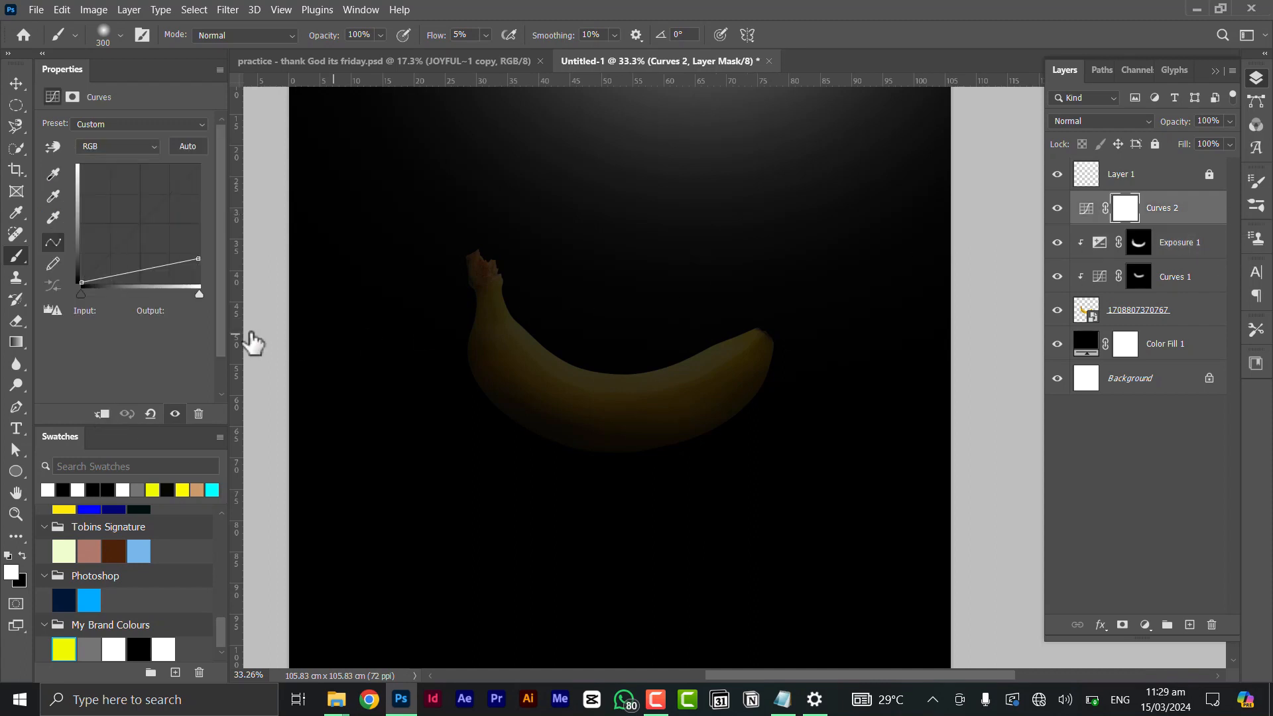
pyautogui.click(103, 415)
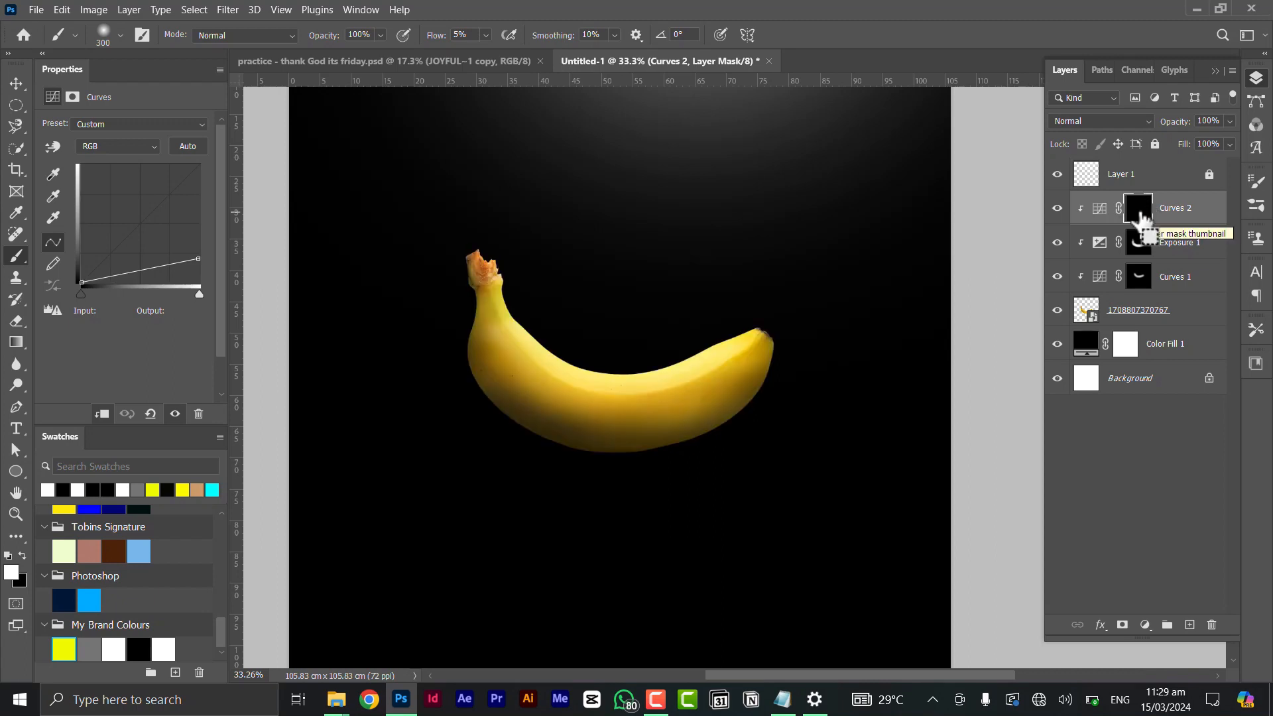
# Paint white along the banana's lower edge on the Curves 2 mask with a 150 px brush, raising the flow to 23%, and undo the last stroke
pyautogui.moveTo(572, 469)
pyautogui.mouseDown()
pyautogui.moveTo(590, 428)
pyautogui.moveTo(695, 439)
pyautogui.moveTo(601, 468)
pyautogui.moveTo(556, 455)
pyautogui.mouseUp()
pyautogui.scroll(3, 556, 455)
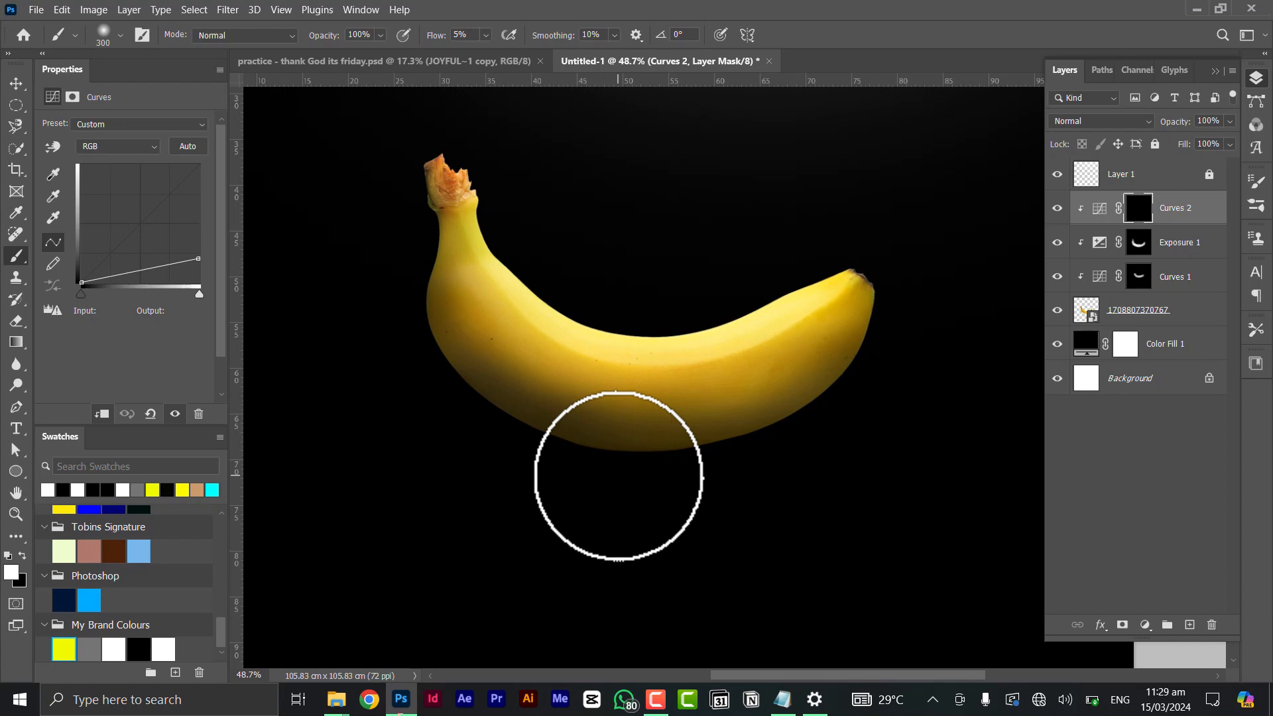
pyautogui.press('[')
pyautogui.press('[')
pyautogui.press('[')
pyautogui.press('[')
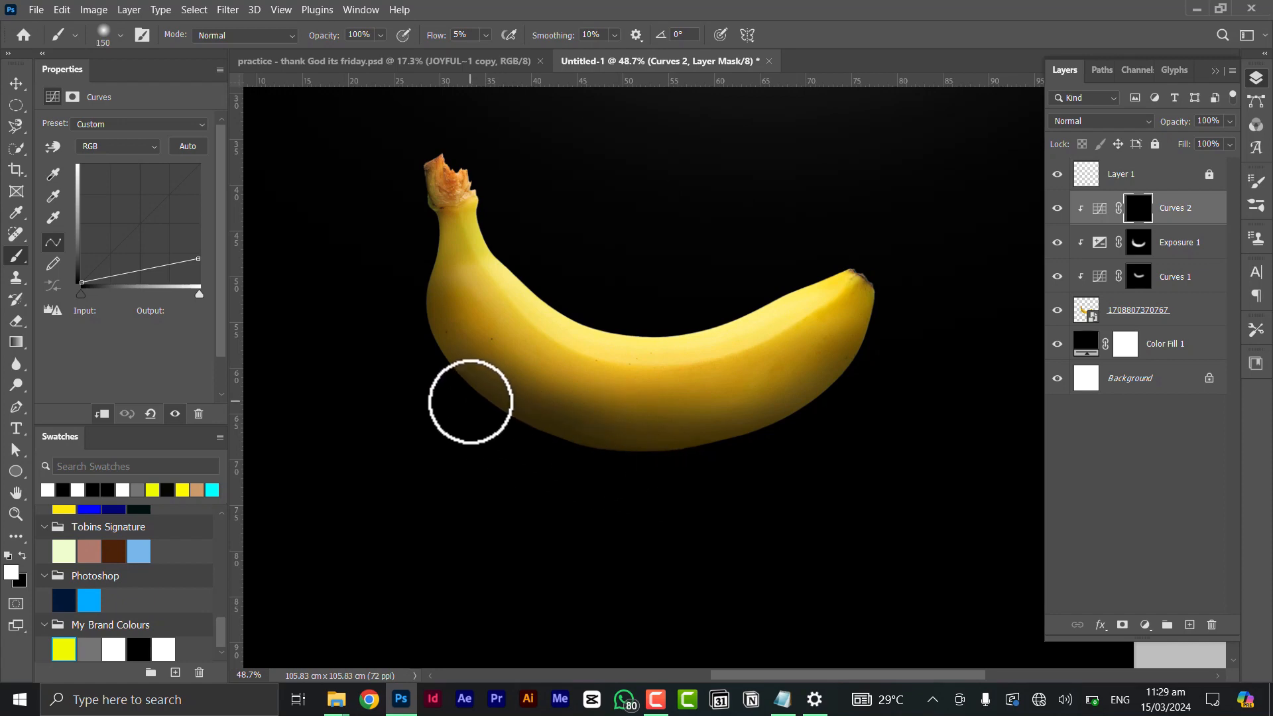
pyautogui.moveTo(471, 402)
pyautogui.mouseDown()
pyautogui.moveTo(540, 444)
pyautogui.moveTo(495, 406)
pyautogui.moveTo(602, 451)
pyautogui.moveTo(543, 438)
pyautogui.moveTo(698, 462)
pyautogui.moveTo(627, 461)
pyautogui.mouseUp()
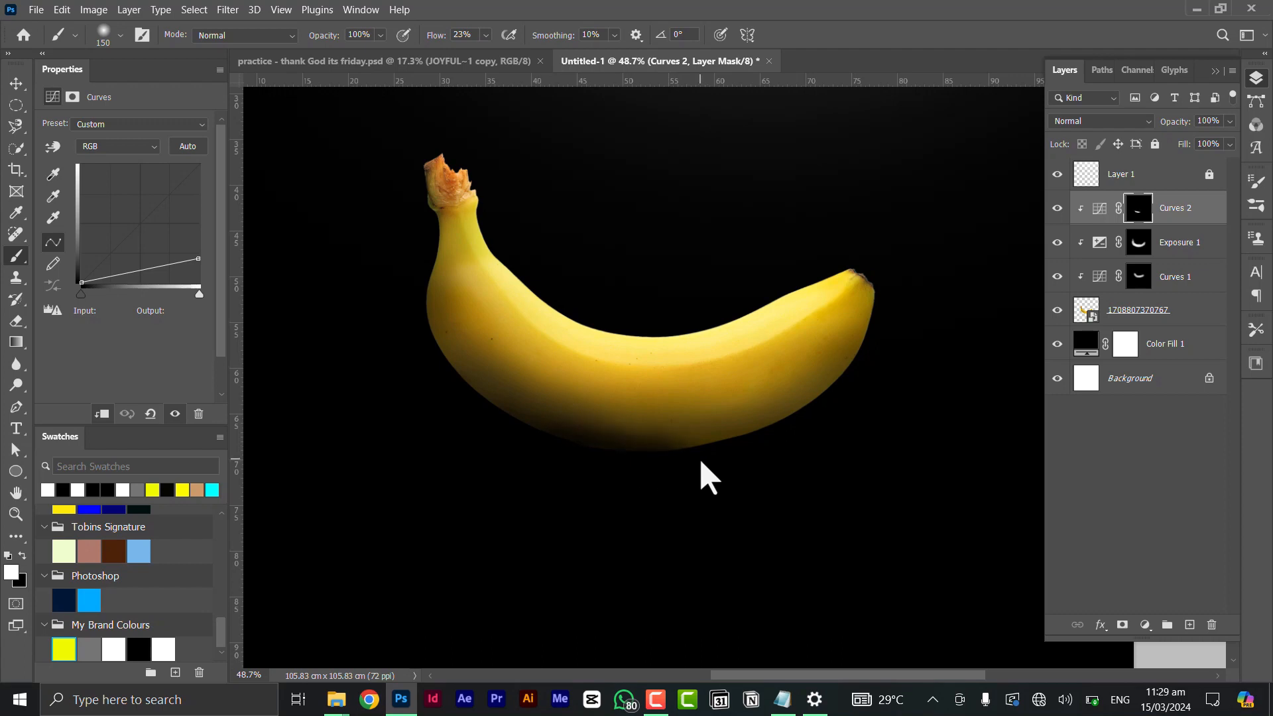
pyautogui.hotkey('ctrl', 'z')
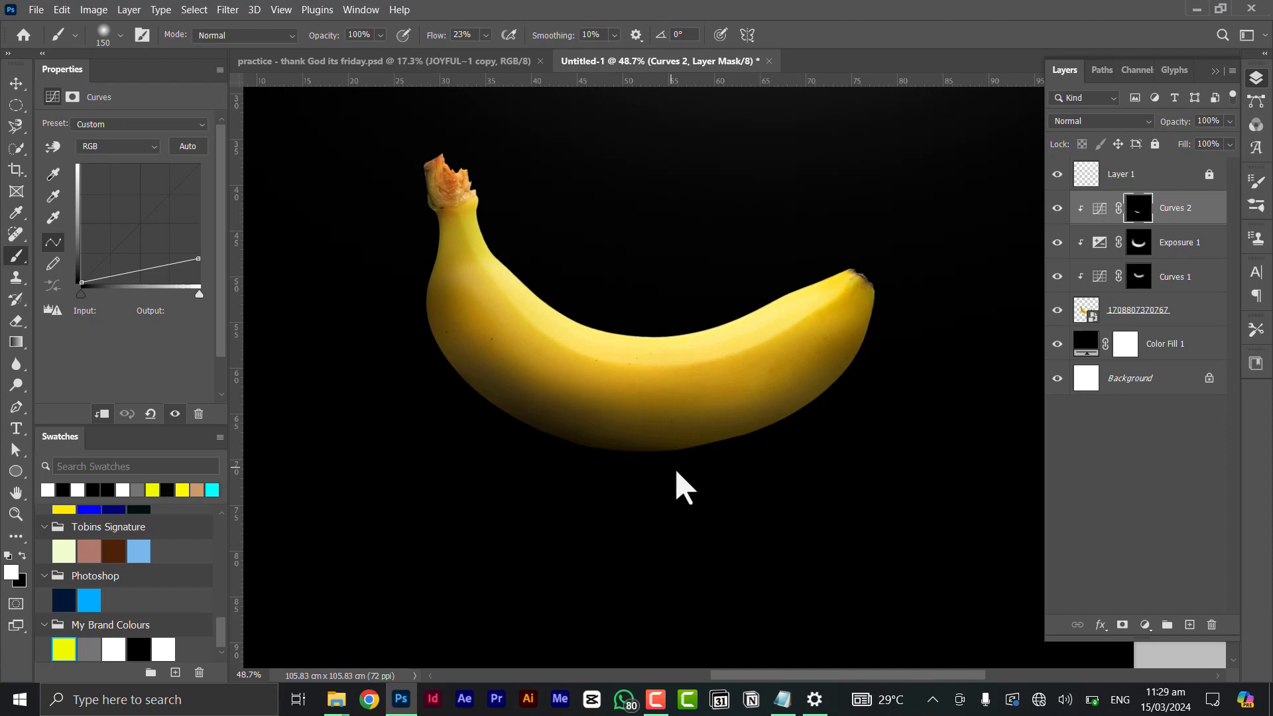
# Paint a shadow along the banana's whole underside on the Curves 2 mask with a 300 px soft brush at 23% flow
pyautogui.press(']')
pyautogui.press(']')
pyautogui.press(']')
pyautogui.press(']')
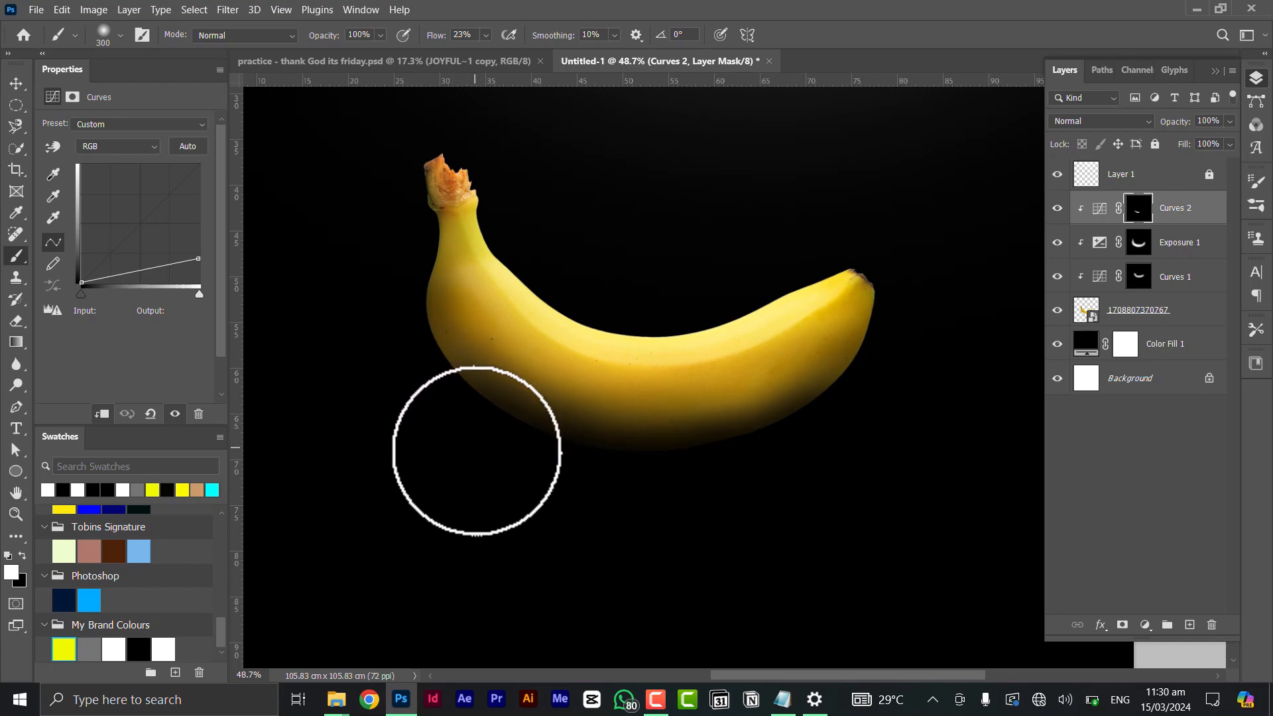
pyautogui.moveTo(477, 451)
pyautogui.mouseDown()
pyautogui.moveTo(836, 475)
pyautogui.moveTo(864, 427)
pyautogui.mouseUp()
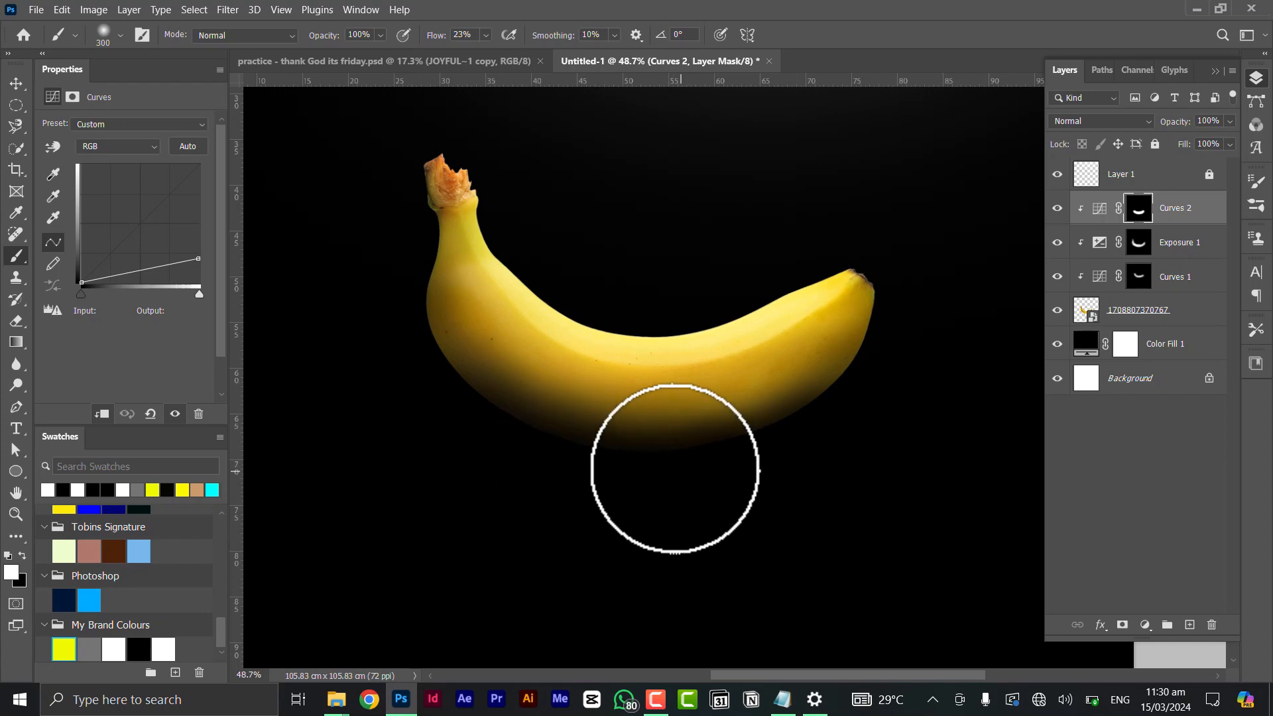
# Broaden the shadow under the banana with an 800 px brush on the Curves 2 mask, and lower the Curves 2 layer opacity to 66%
pyautogui.press(']')
pyautogui.press(']')
pyautogui.press(']')
pyautogui.press(']')
pyautogui.press(']')
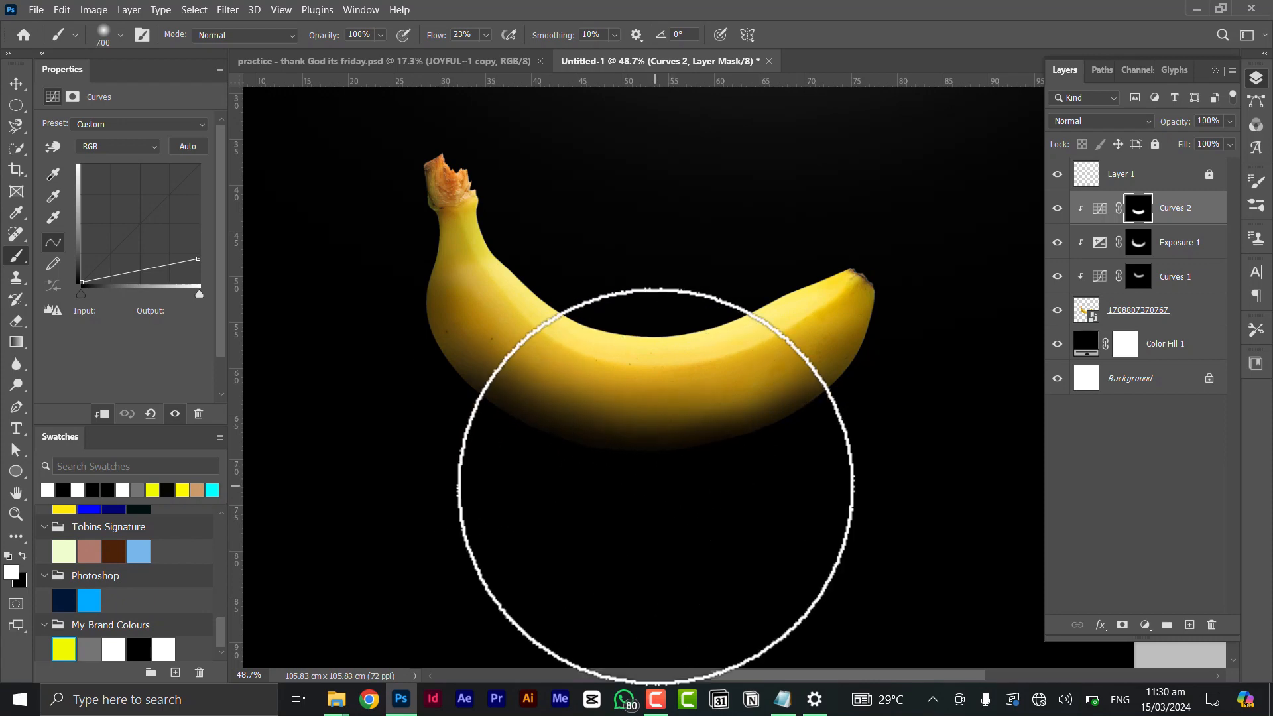
pyautogui.scroll(-6, 701, 507)
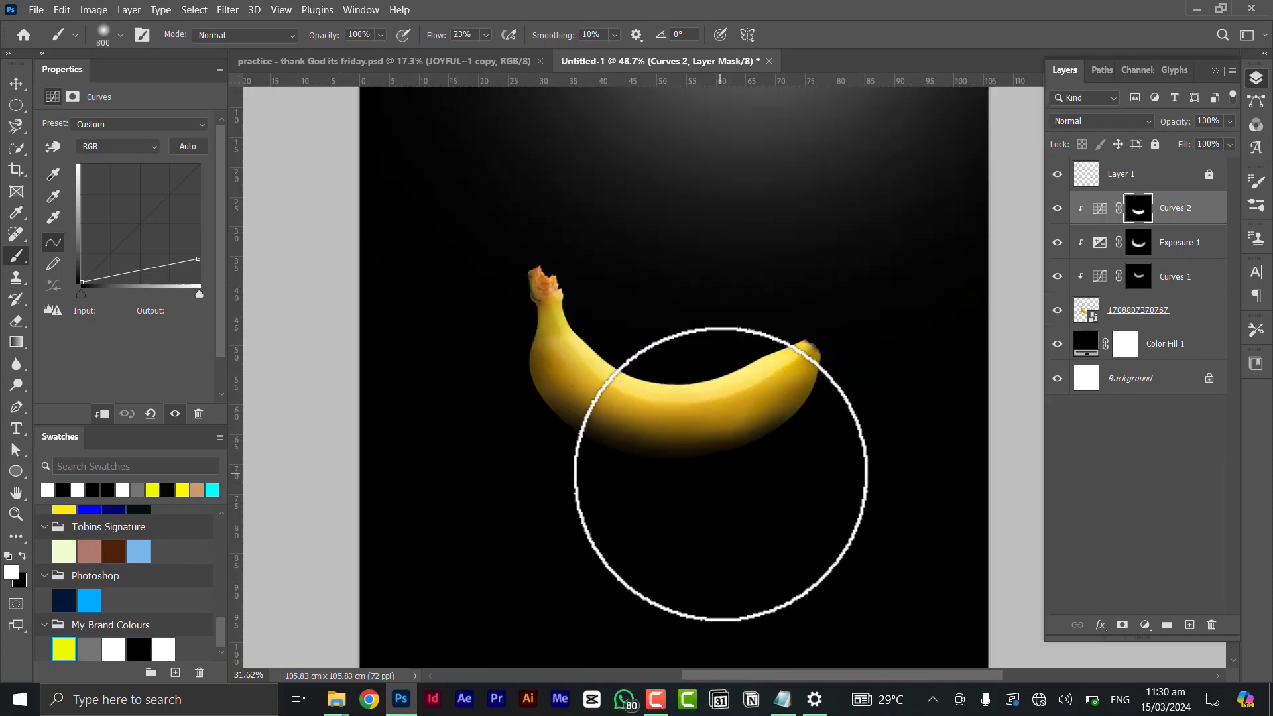
pyautogui.scroll(2, 760, 488)
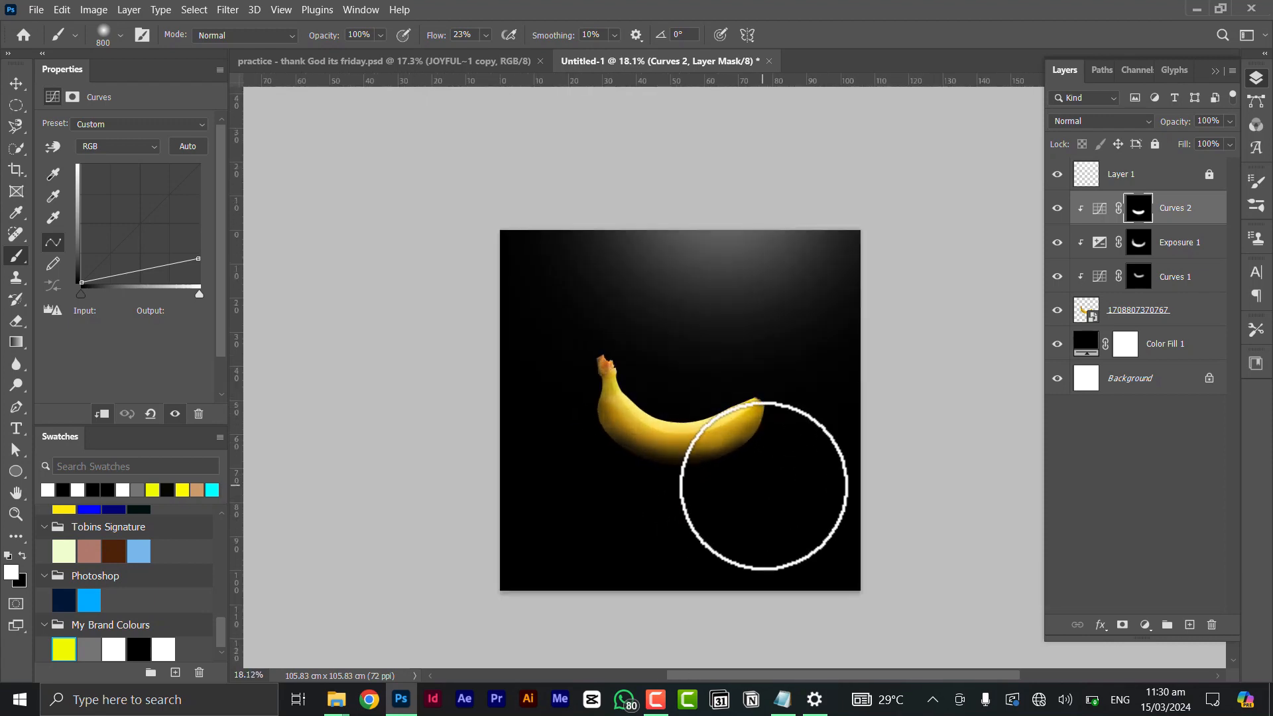
pyautogui.moveTo(761, 484); pyautogui.dragTo(741, 456)
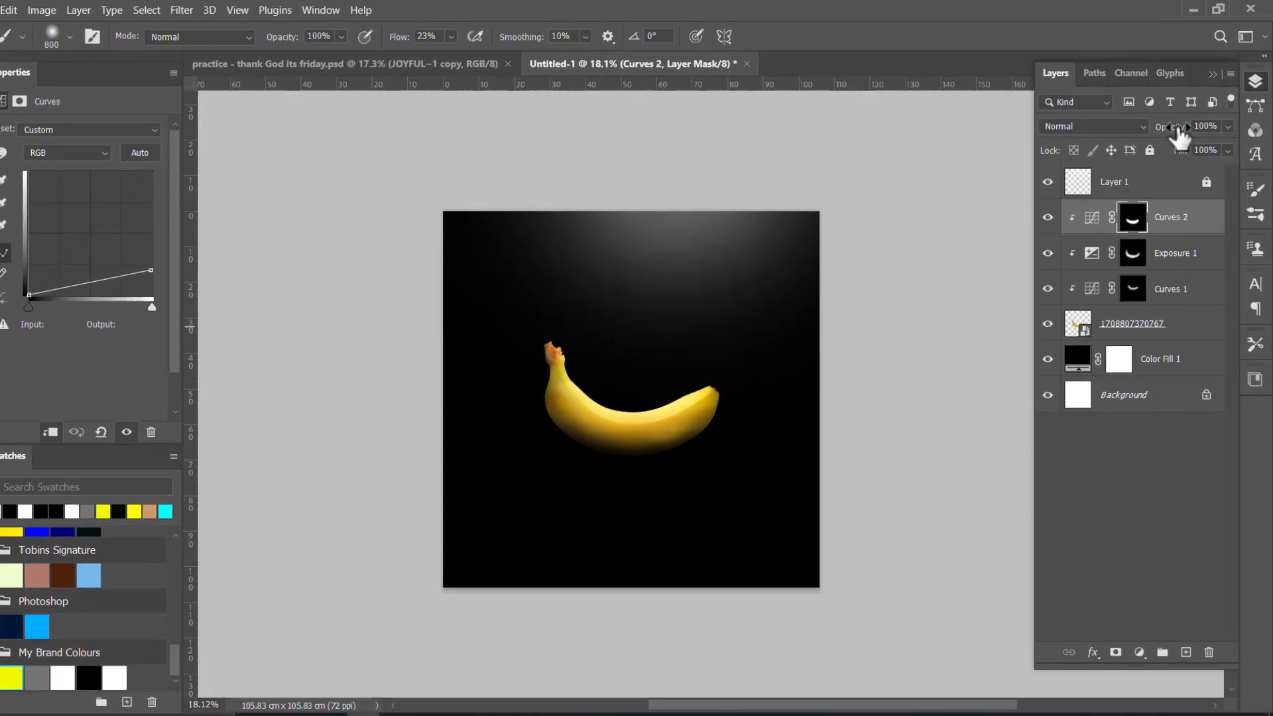
pyautogui.moveTo(1184, 131); pyautogui.dragTo(1177, 130)
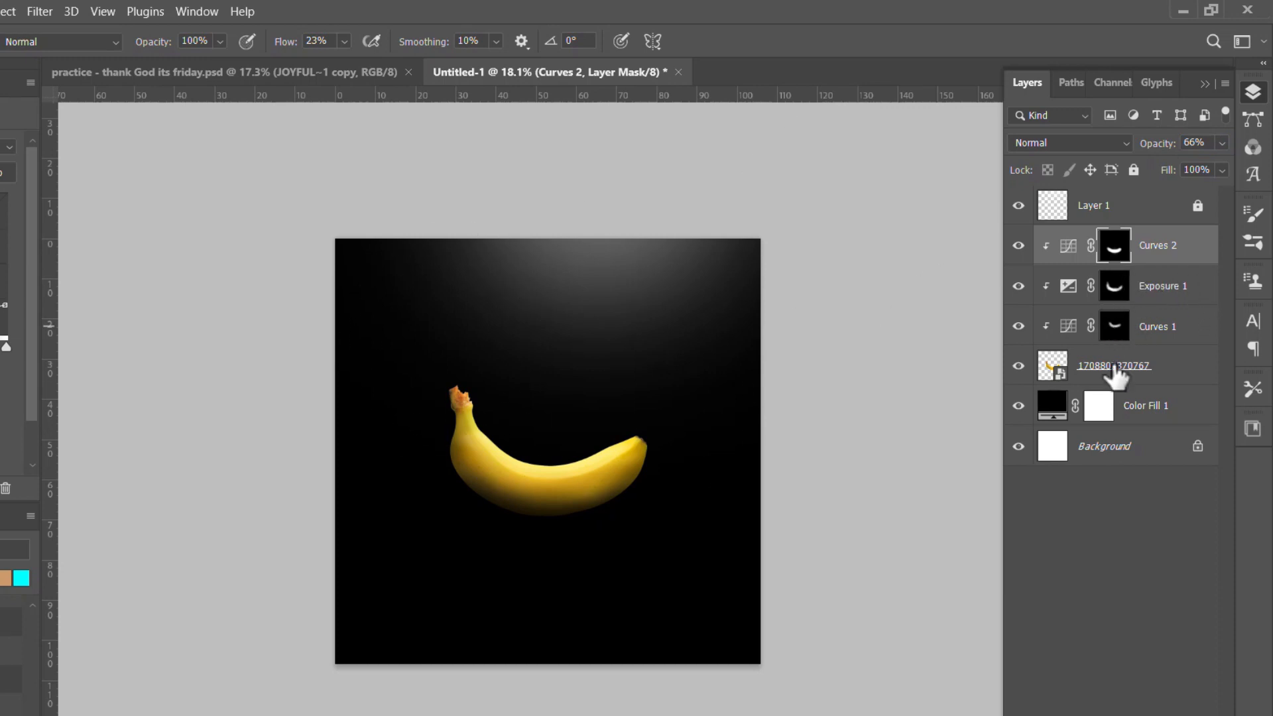
# Group the Curves 2, Exposure 1 and Curves 1 layers and compare the banana with and without the group
pyautogui.keyDown('shift'); pyautogui.click(1177, 331); pyautogui.keyUp('shift')
pyautogui.hotkey('ctrl', 'g')
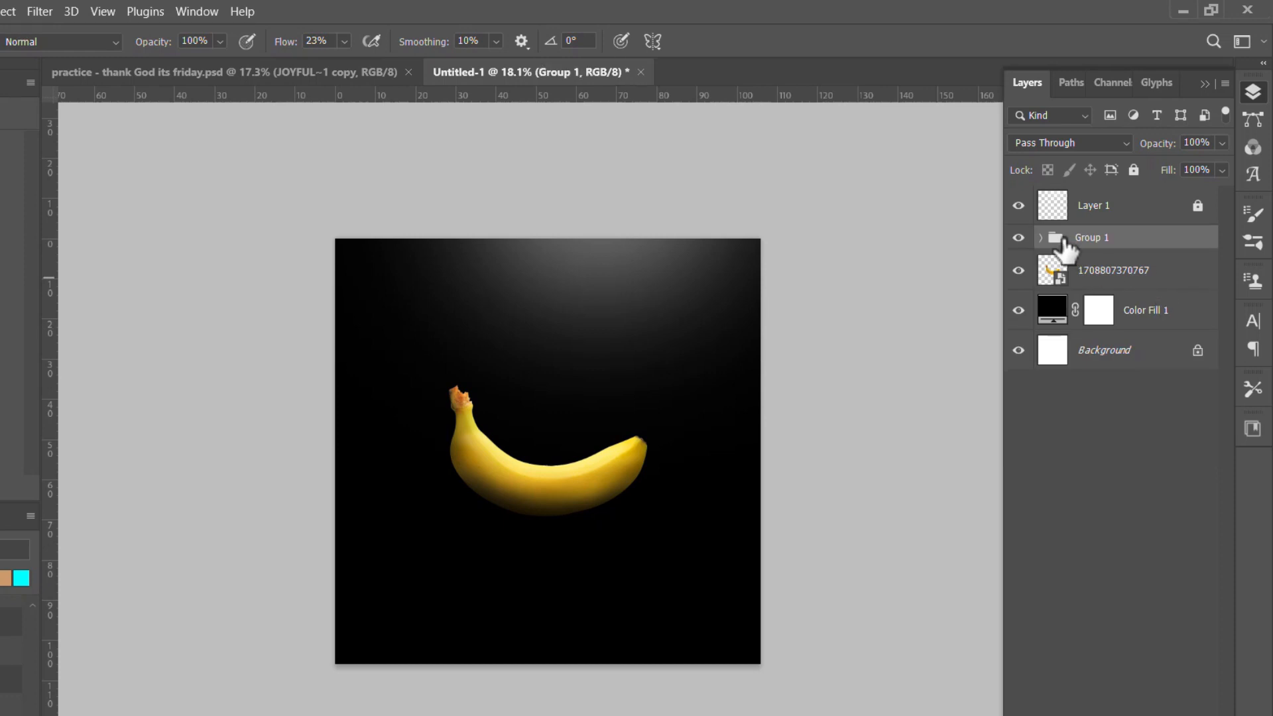
pyautogui.click(1019, 239)
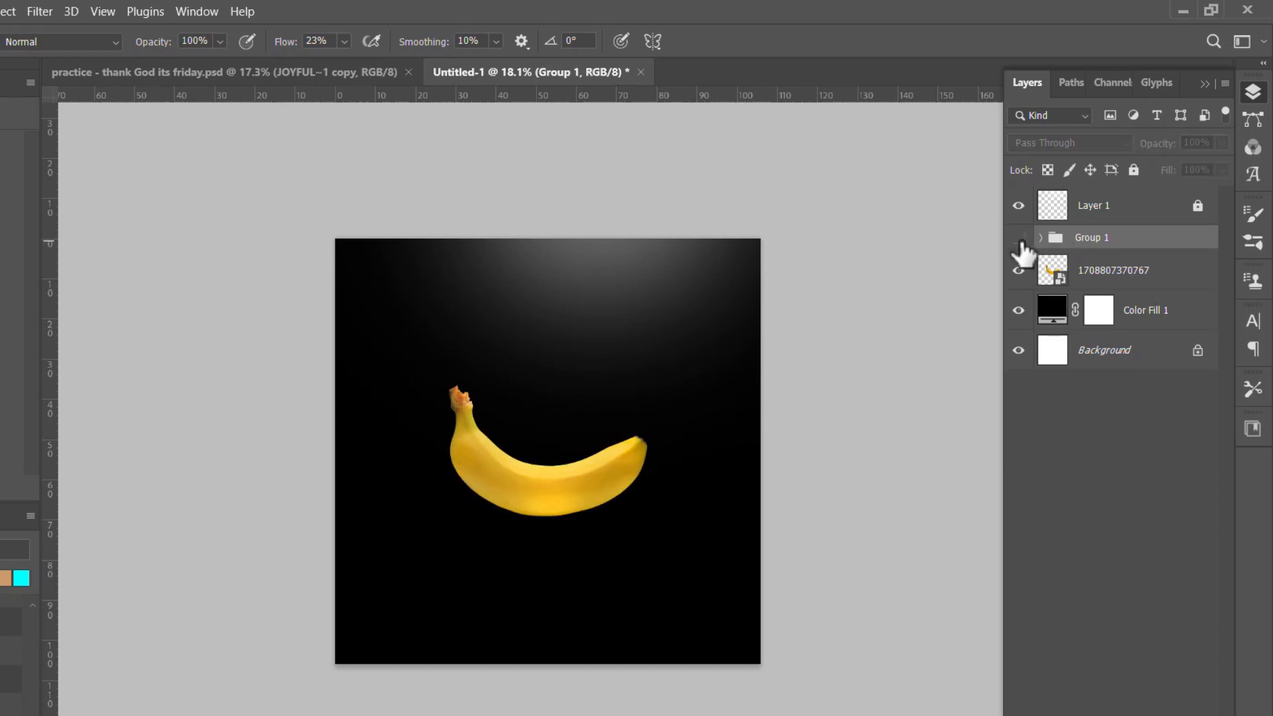
pyautogui.click(1020, 239)
pyautogui.click(1020, 239)
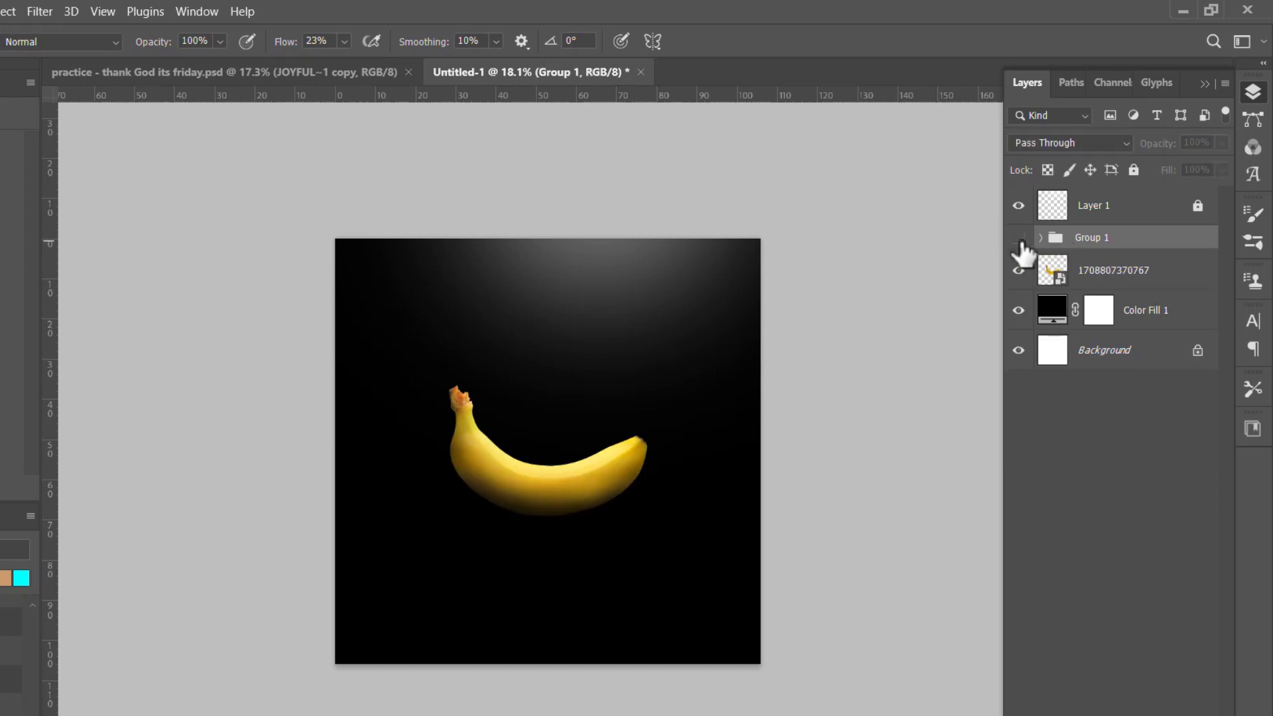
pyautogui.click(1019, 239)
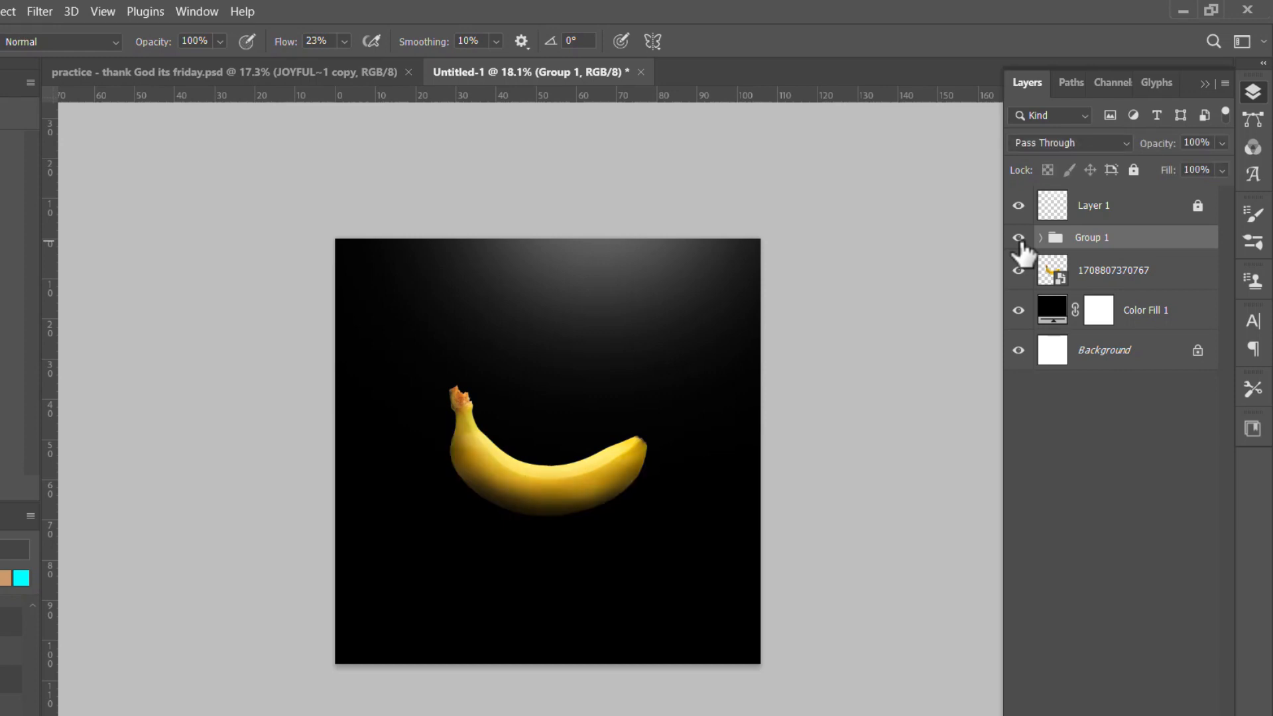
# Expand Group 1 and compare the banana's shading with and without Exposure 1, and with and without Curves 2
pyautogui.scroll(5, 690, 517)
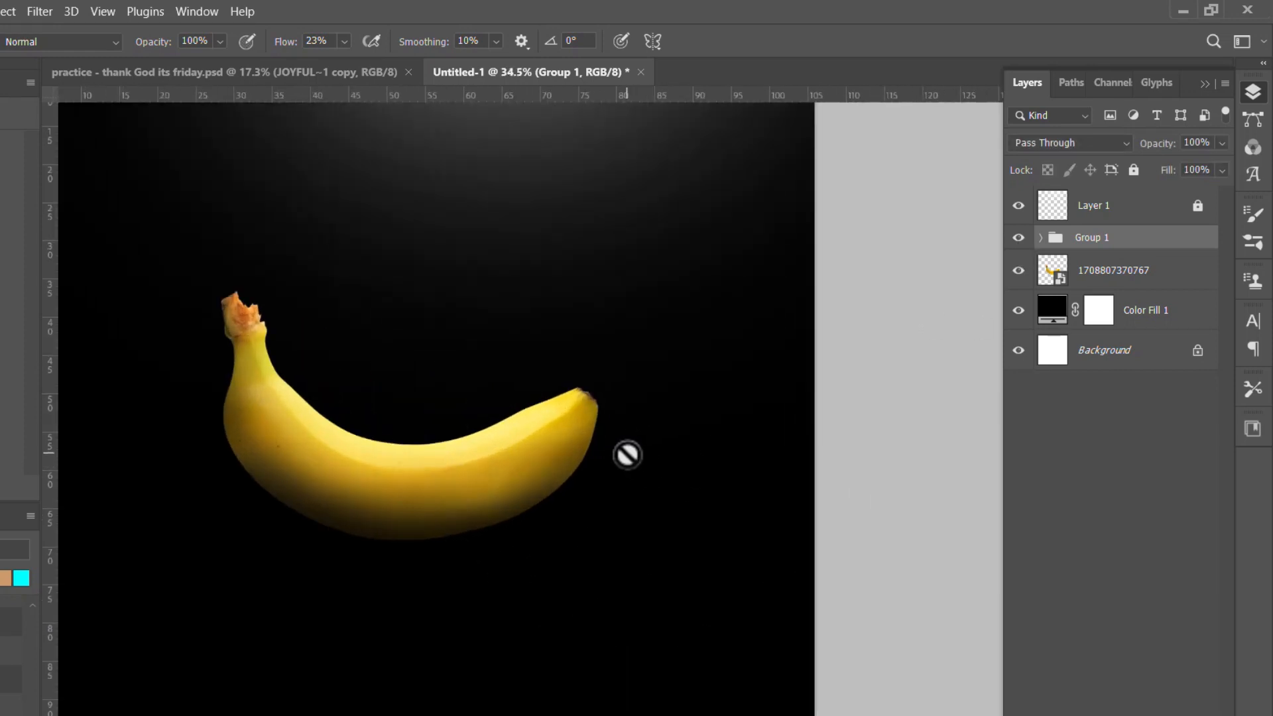
pyautogui.click(1040, 238)
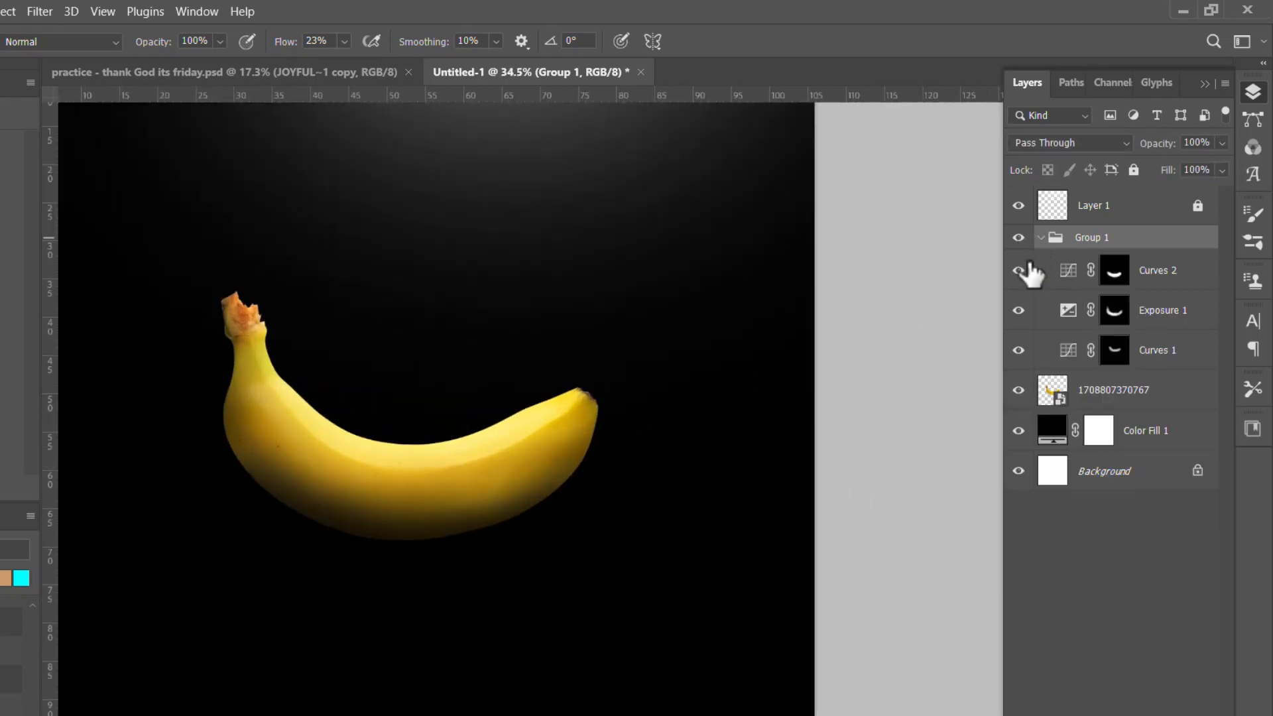
pyautogui.click(1170, 322)
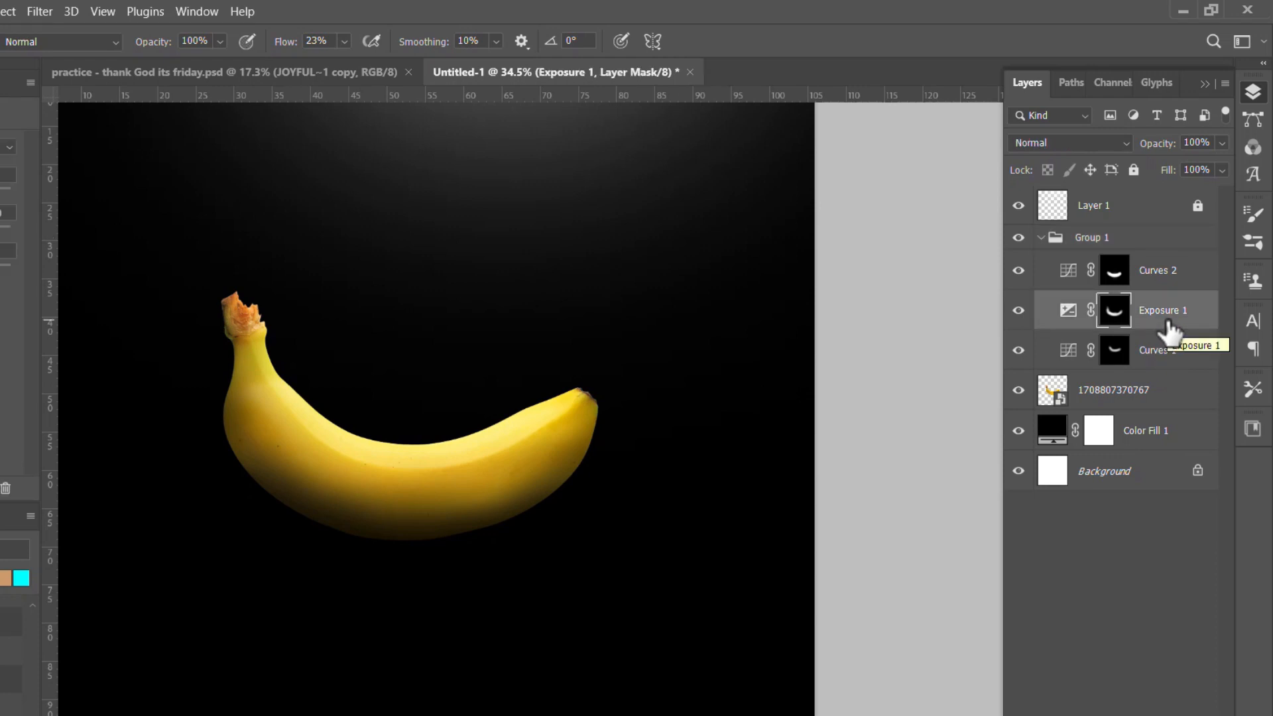
pyautogui.click(1018, 310)
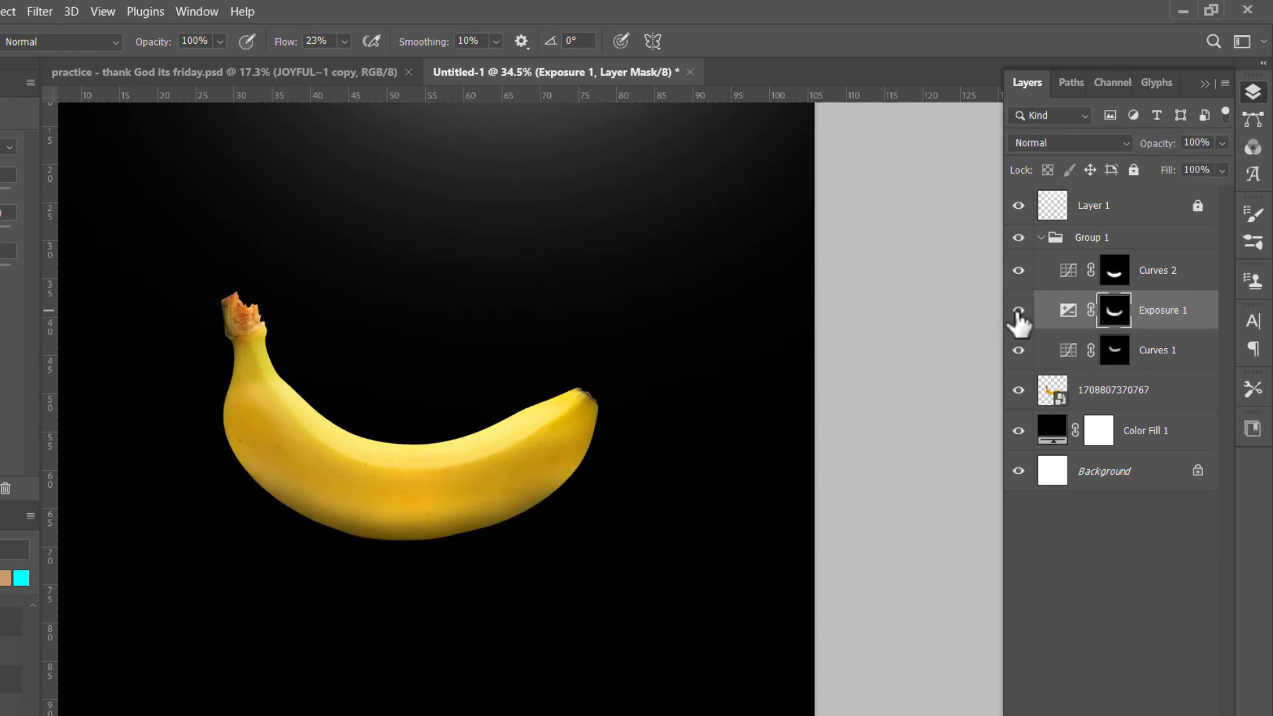
pyautogui.click(1018, 310)
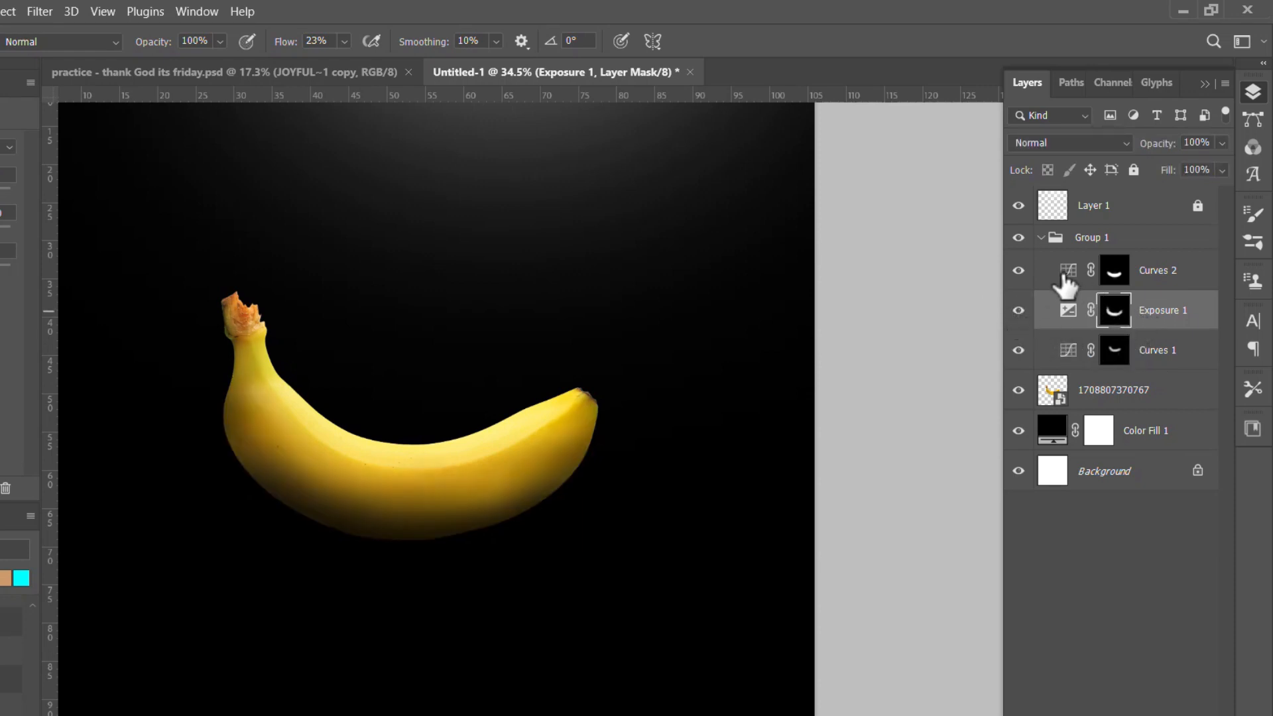
pyautogui.click(1022, 270)
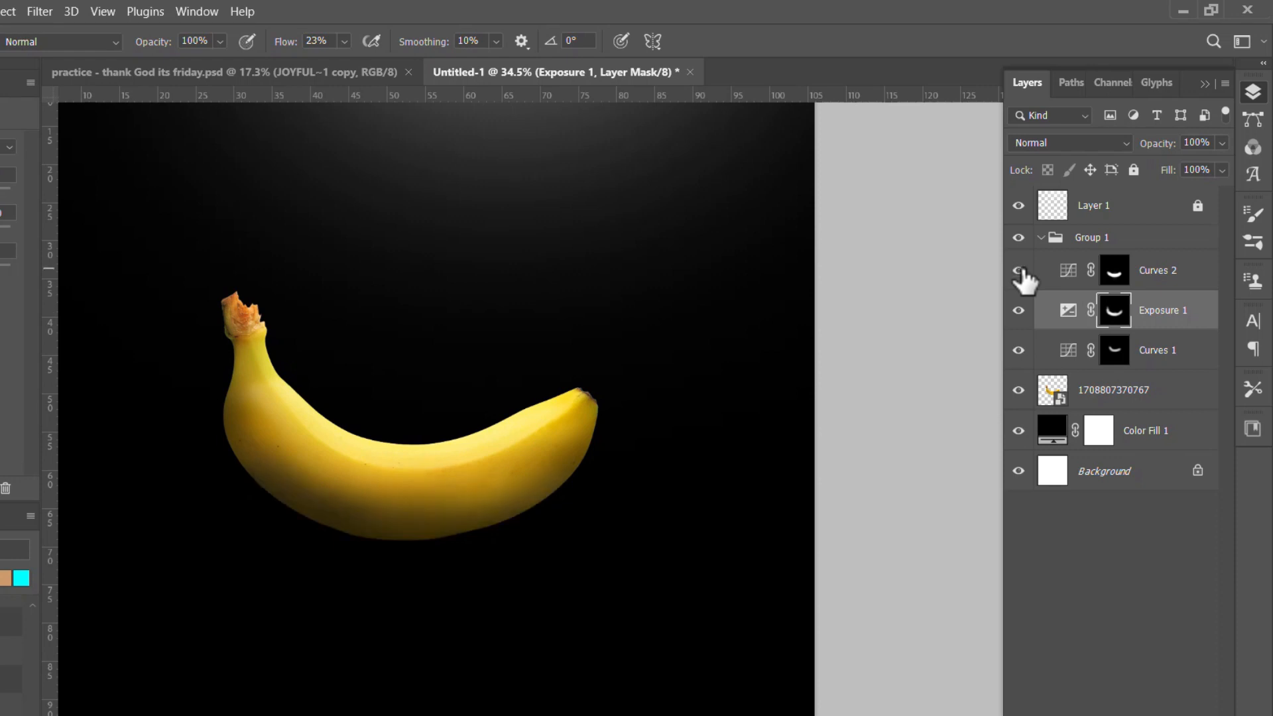
pyautogui.click(1022, 271)
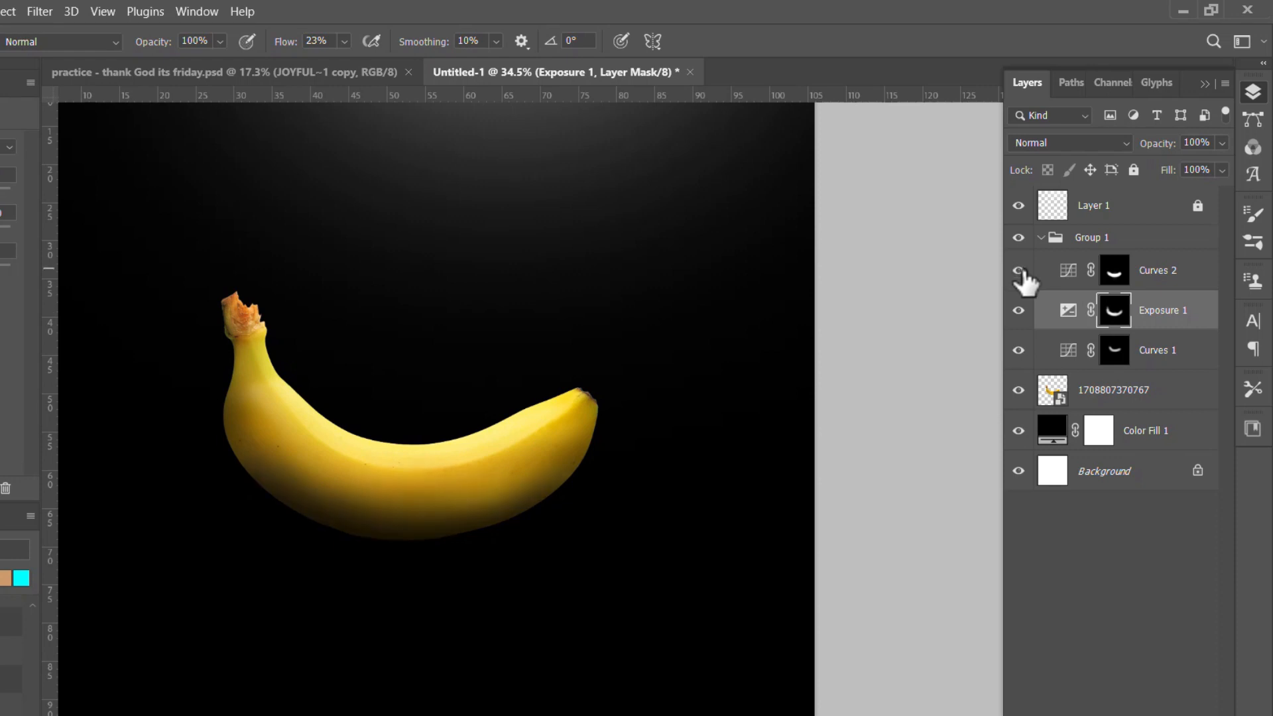
# Paint extra shadow along the banana's lower right edge on the Curves 2 mask with a much smaller brush
pyautogui.click(1202, 280)
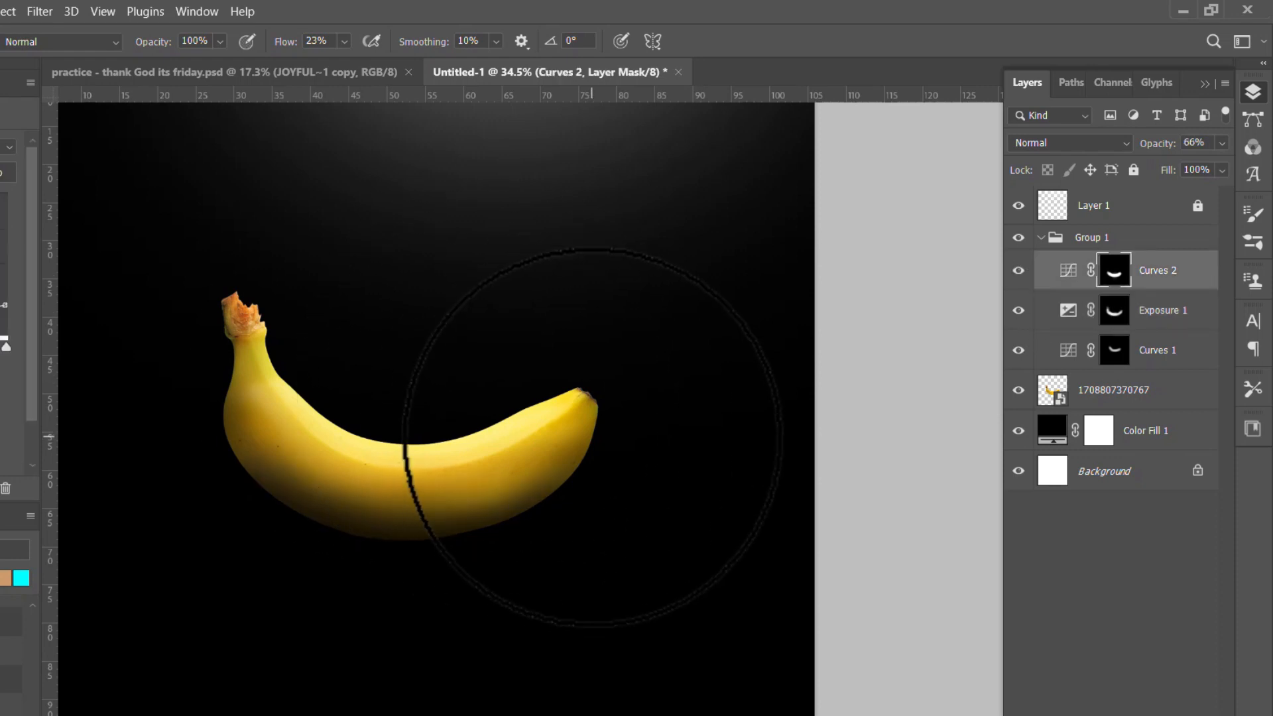
pyautogui.press('[')
pyautogui.press('[')
pyautogui.press('[')
pyautogui.press('[')
pyautogui.press('[')
pyautogui.press('[')
pyautogui.press('[')
pyautogui.press('[')
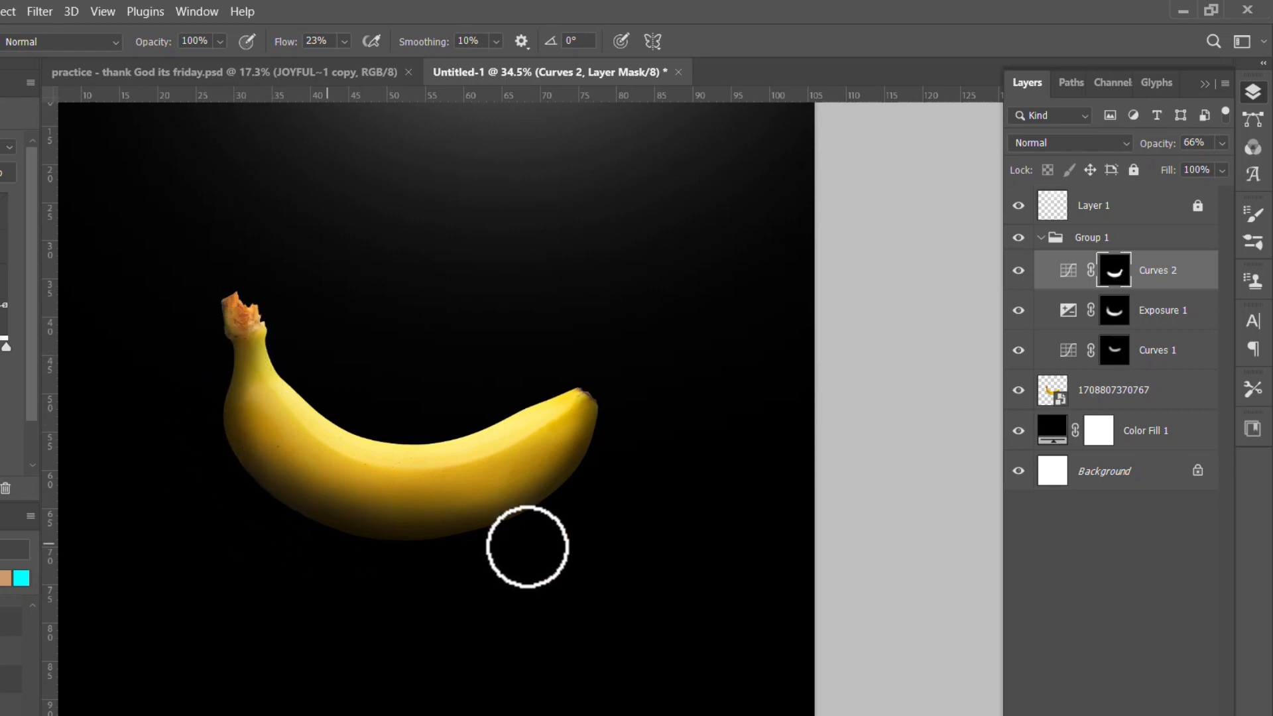
# Deepen and soften the shadow under the banana's right end on the Curves 2 mask with a 500 px brush
pyautogui.scroll(-3, 527, 547)
pyautogui.scroll(3, 569, 528)
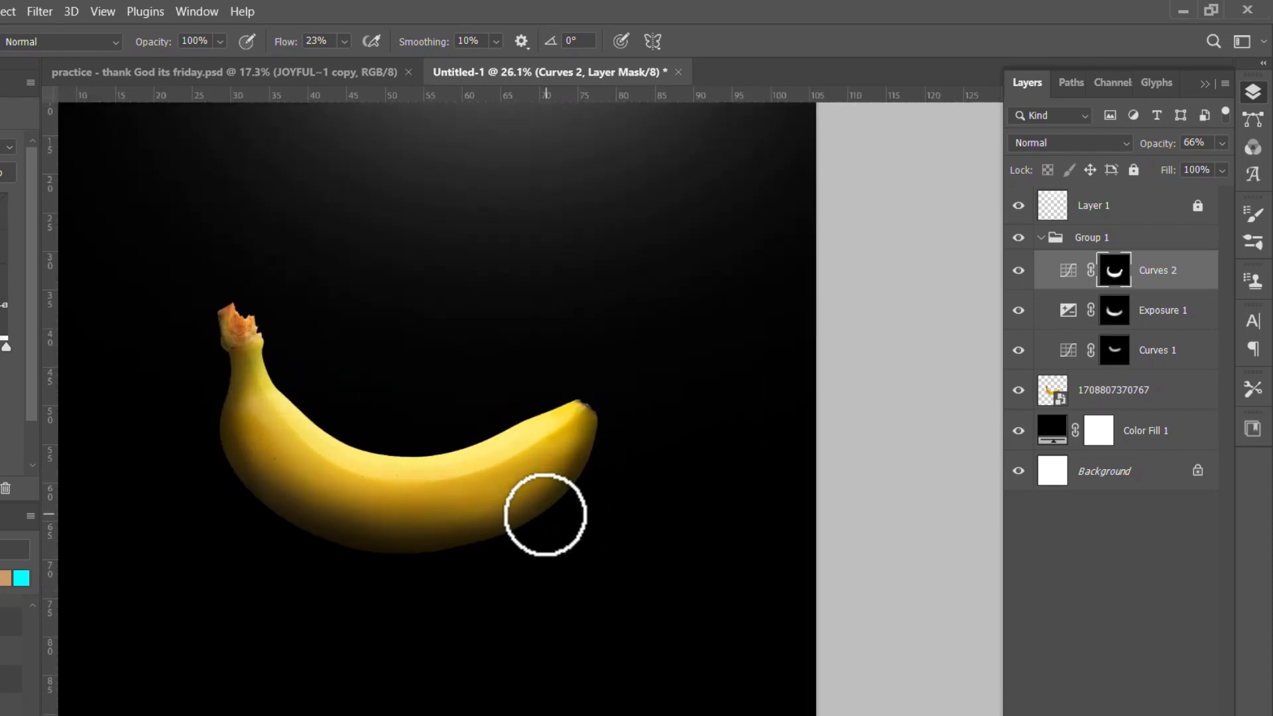
pyautogui.press(']')
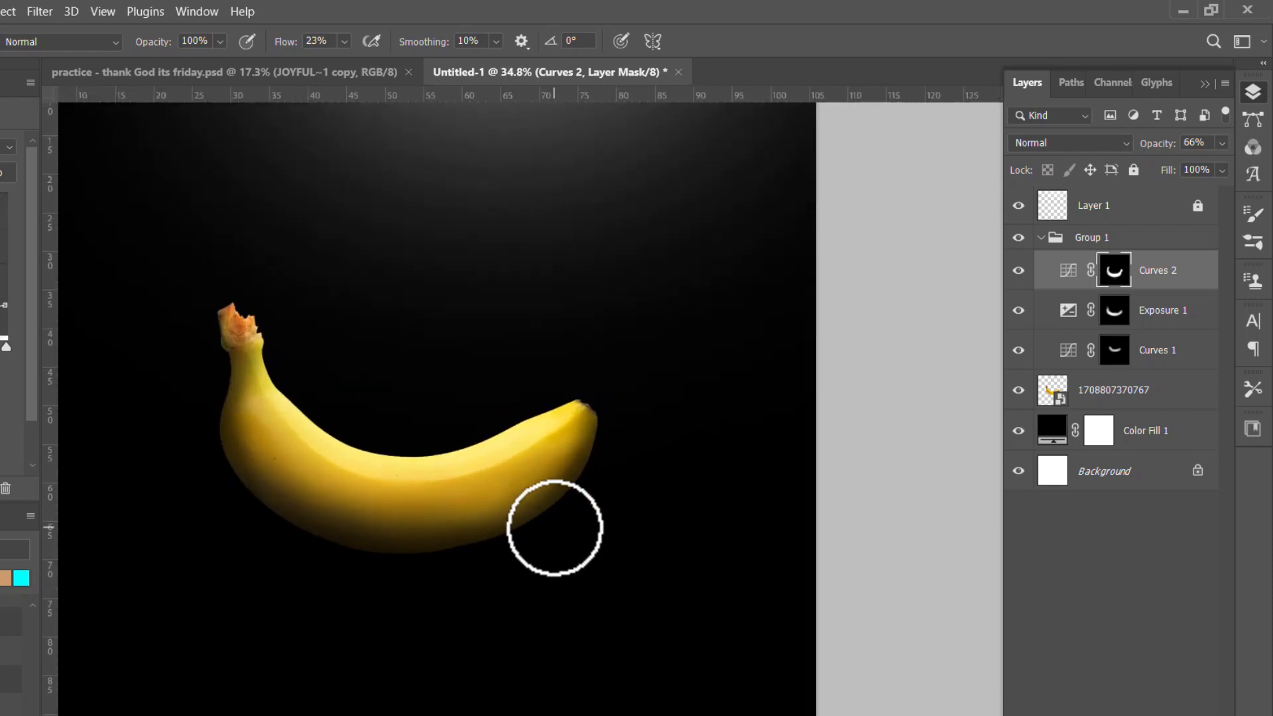
pyautogui.press(']')
pyautogui.press(']')
pyautogui.press(']')
pyautogui.press(']')
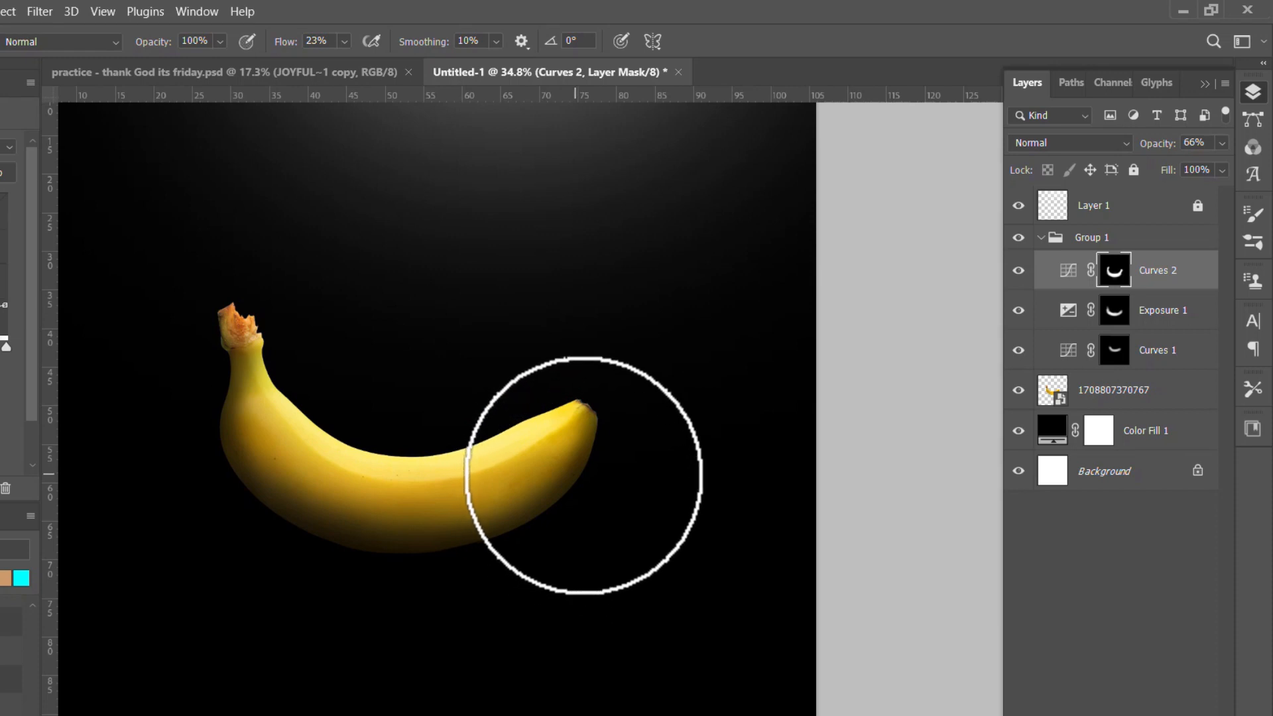
pyautogui.scroll(-1, 607, 535)
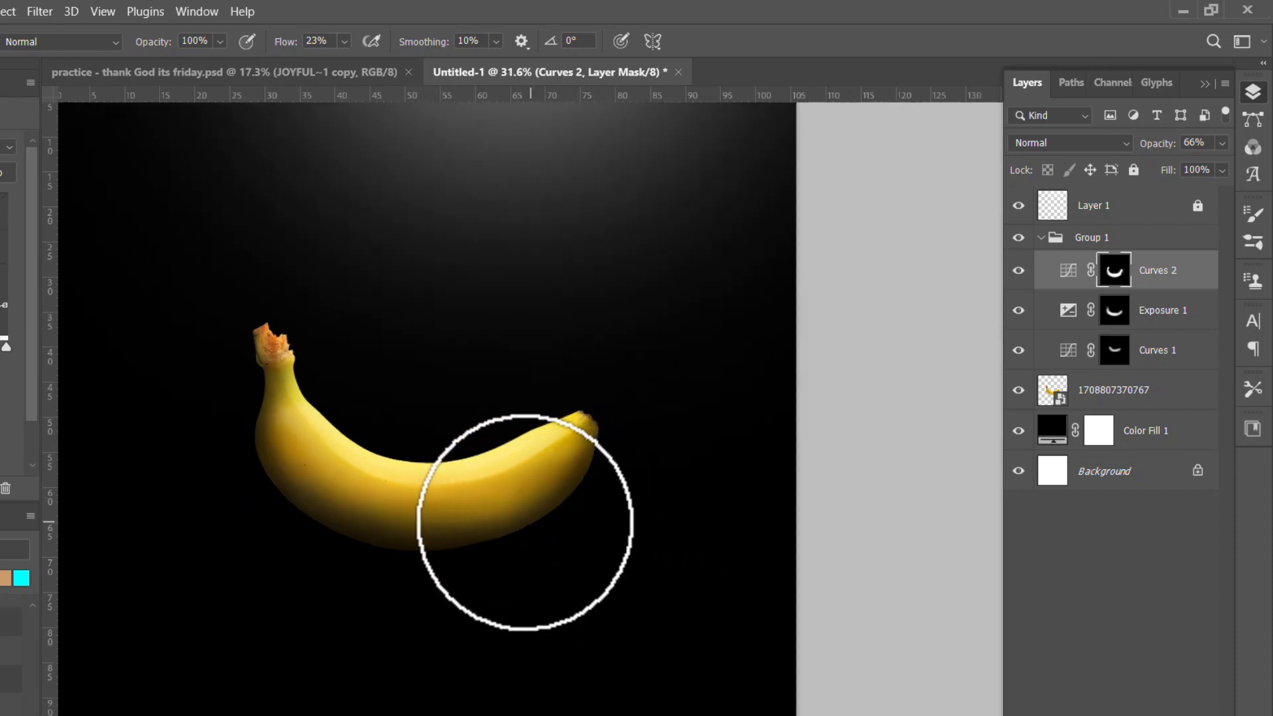
pyautogui.scroll(2, 484, 511)
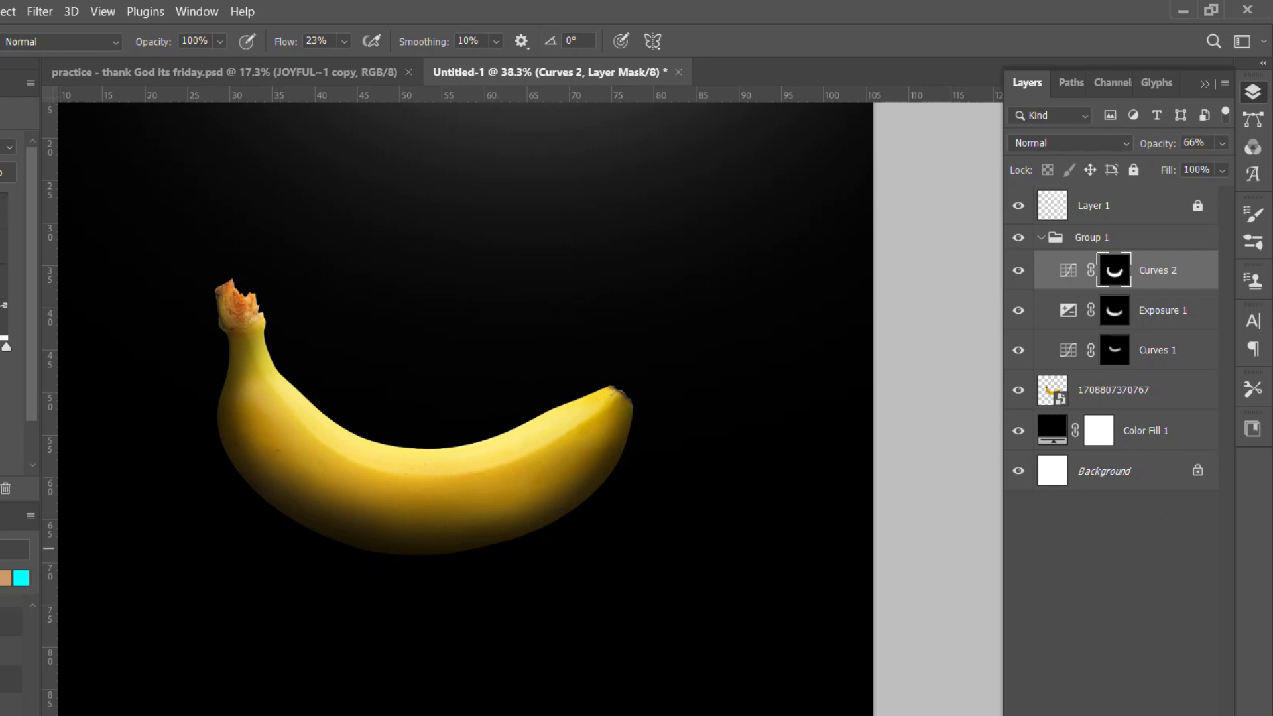
# Add a Curves adjustment above Curves 2, move its white point to input 74, output 255, and invert its mask to black
pyautogui.click(1122, 677)
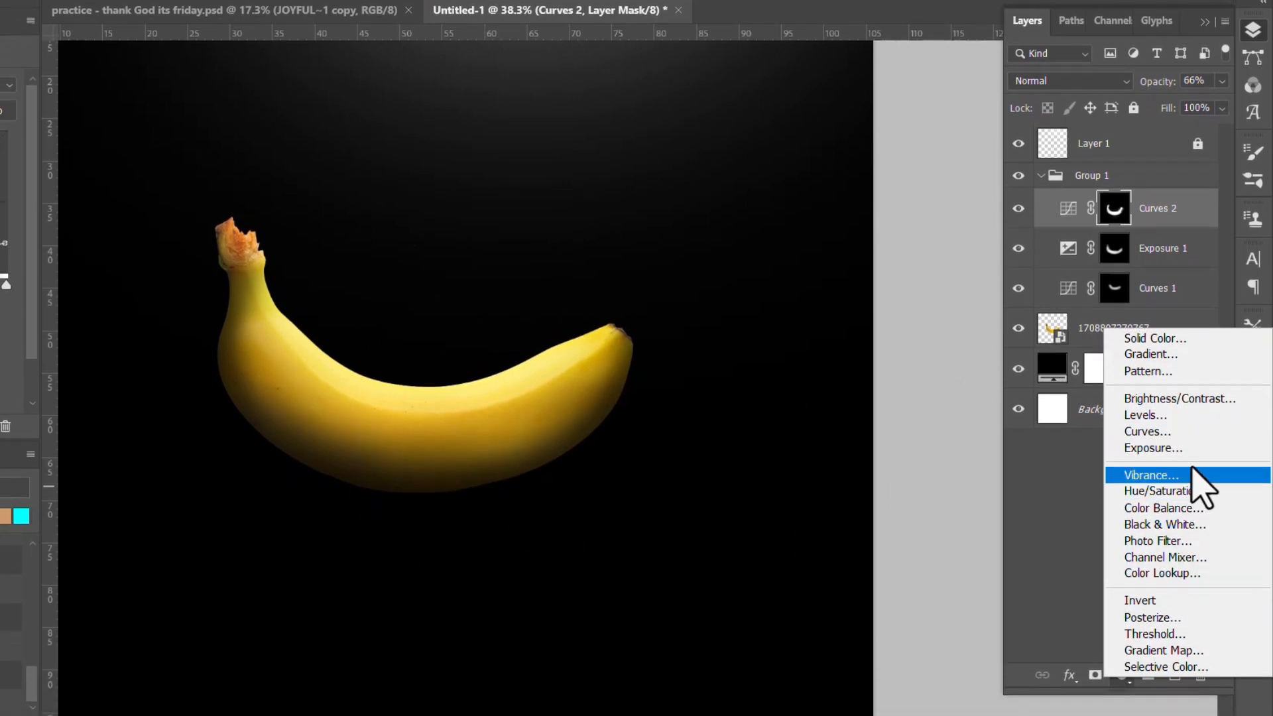
pyautogui.click(1189, 436)
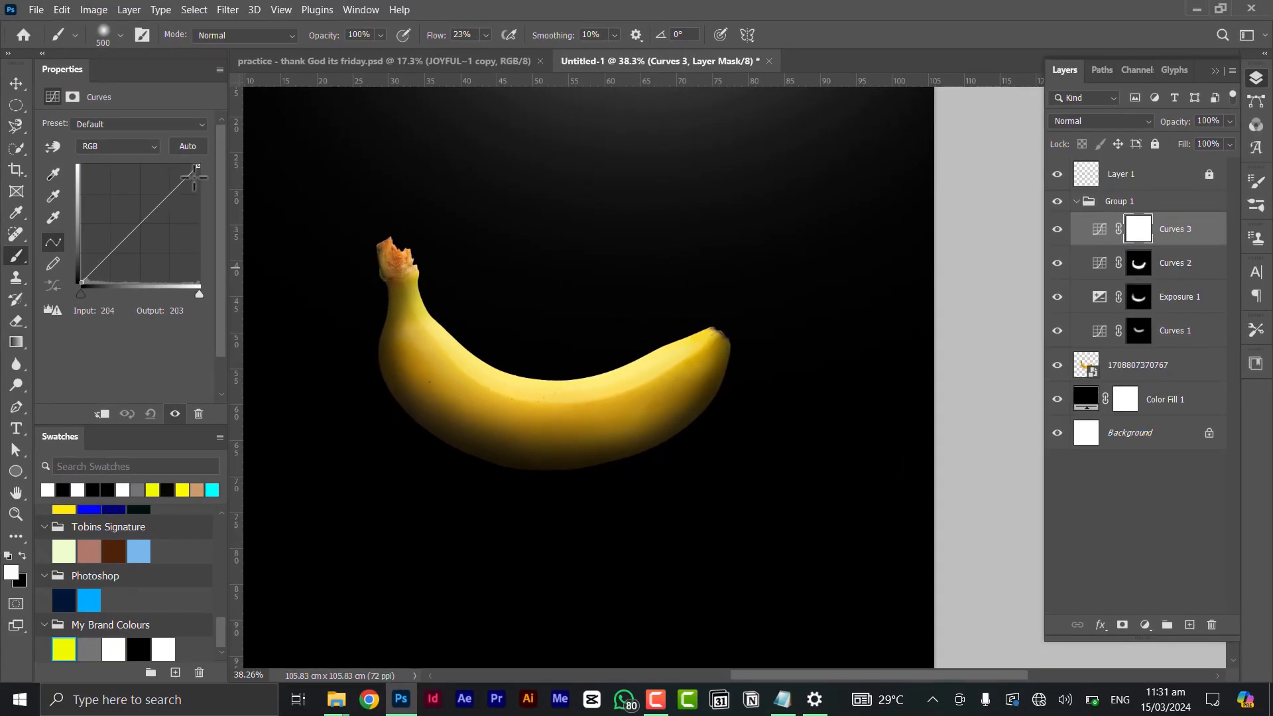
pyautogui.moveTo(170, 165); pyautogui.dragTo(112, 161)
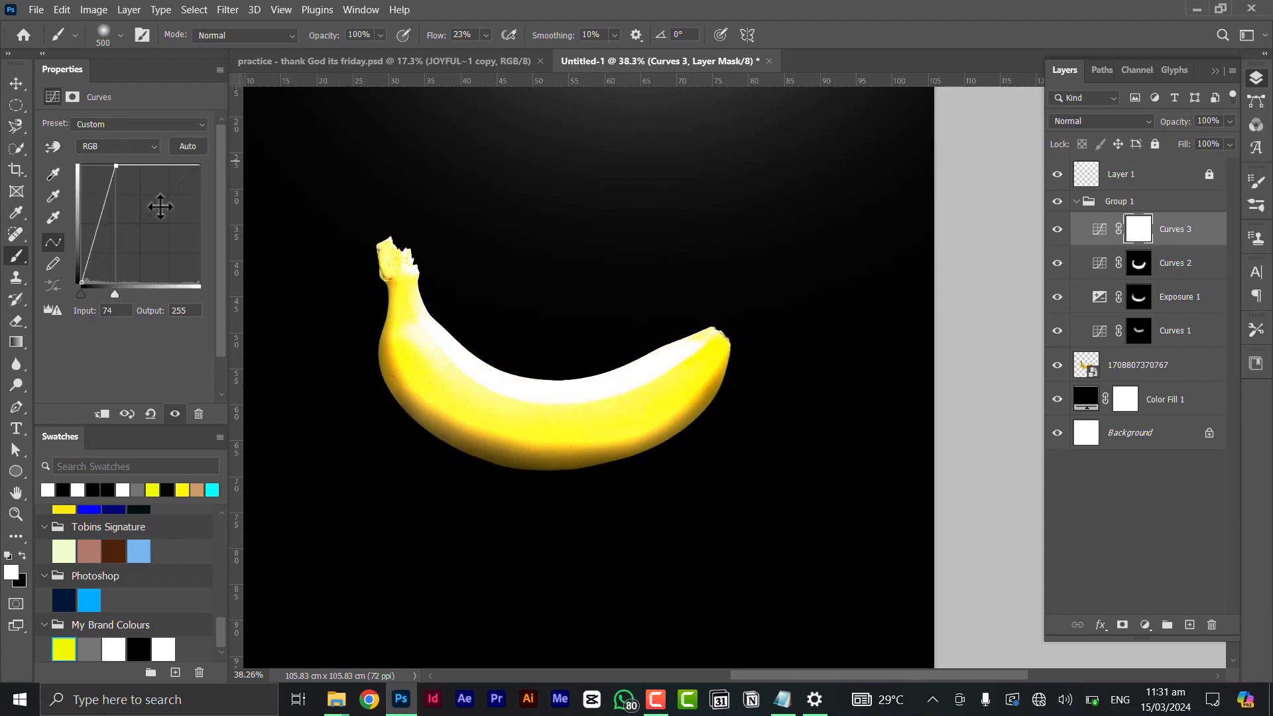
pyautogui.click(1142, 236)
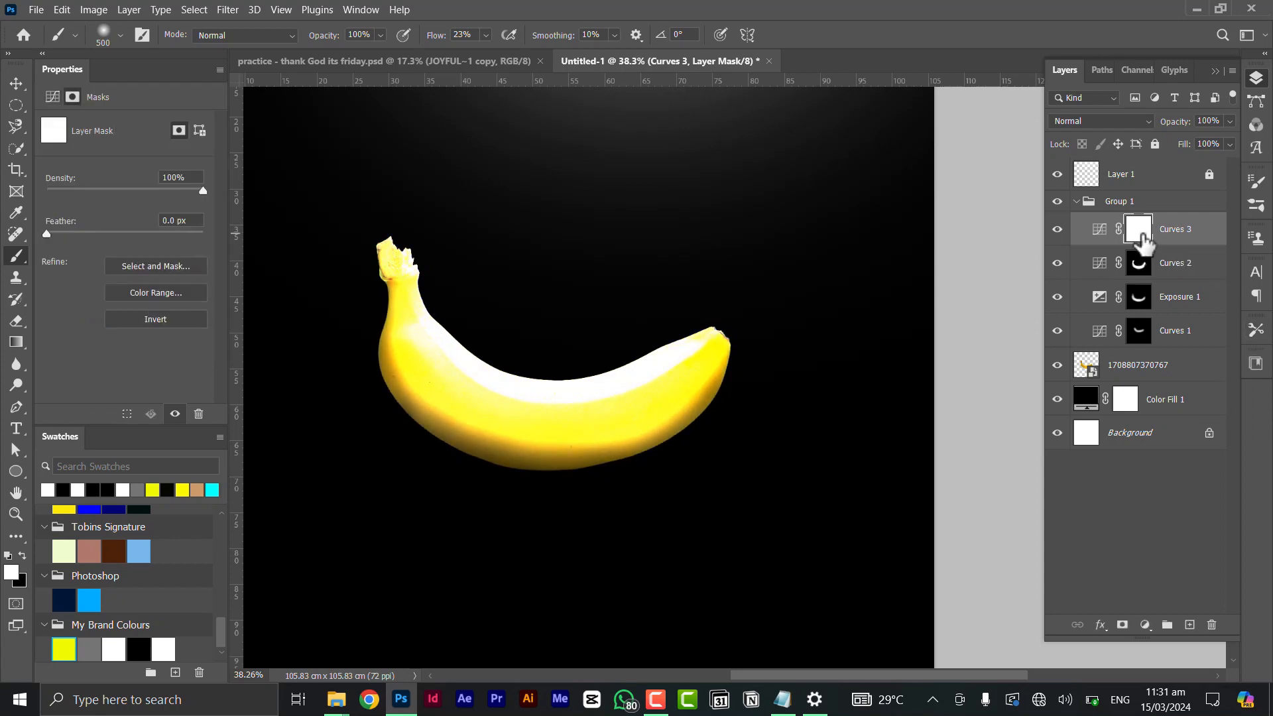
pyautogui.hotkey('ctrl', 'i')
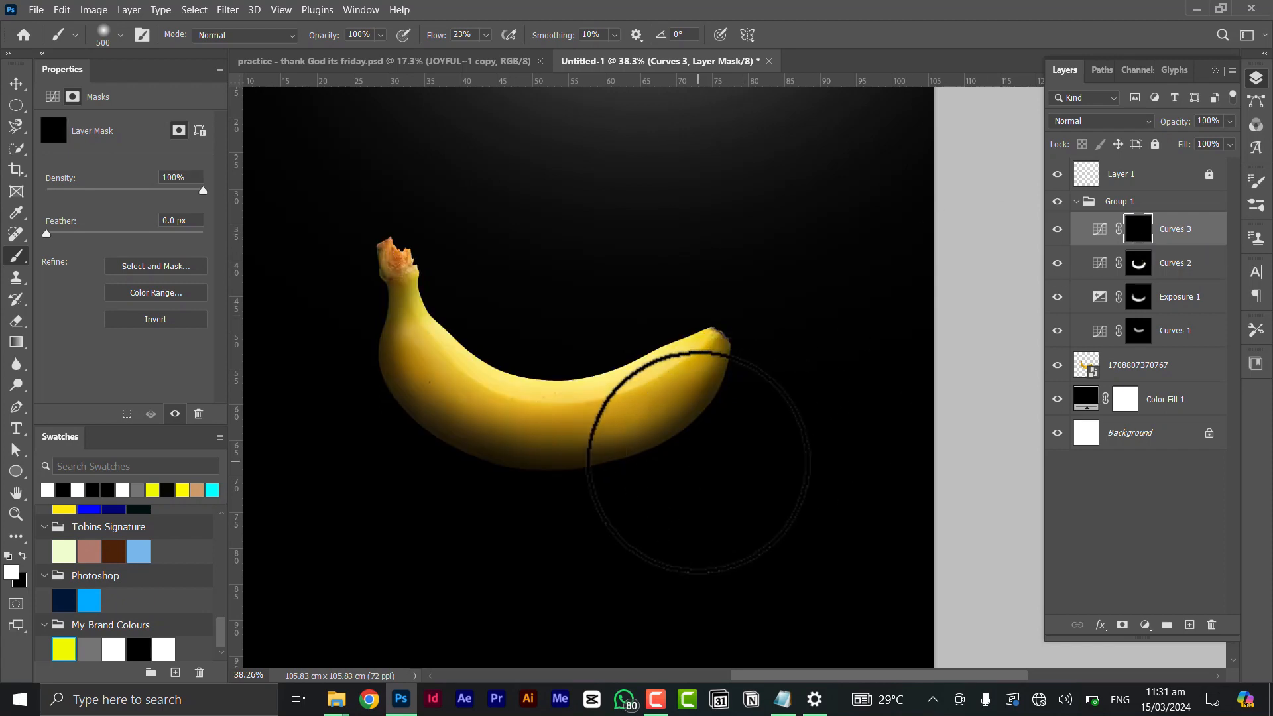
# Paint thin highlights along the banana's ridge and upper edge from tip to neck on the Curves 3 mask with a 45 px brush
pyautogui.press('[')
pyautogui.press('[')
pyautogui.press('[')
pyautogui.press('[')
pyautogui.press('[')
pyautogui.press('[')
pyautogui.press('[')
pyautogui.press('[')
pyautogui.press('[')
pyautogui.press('[')
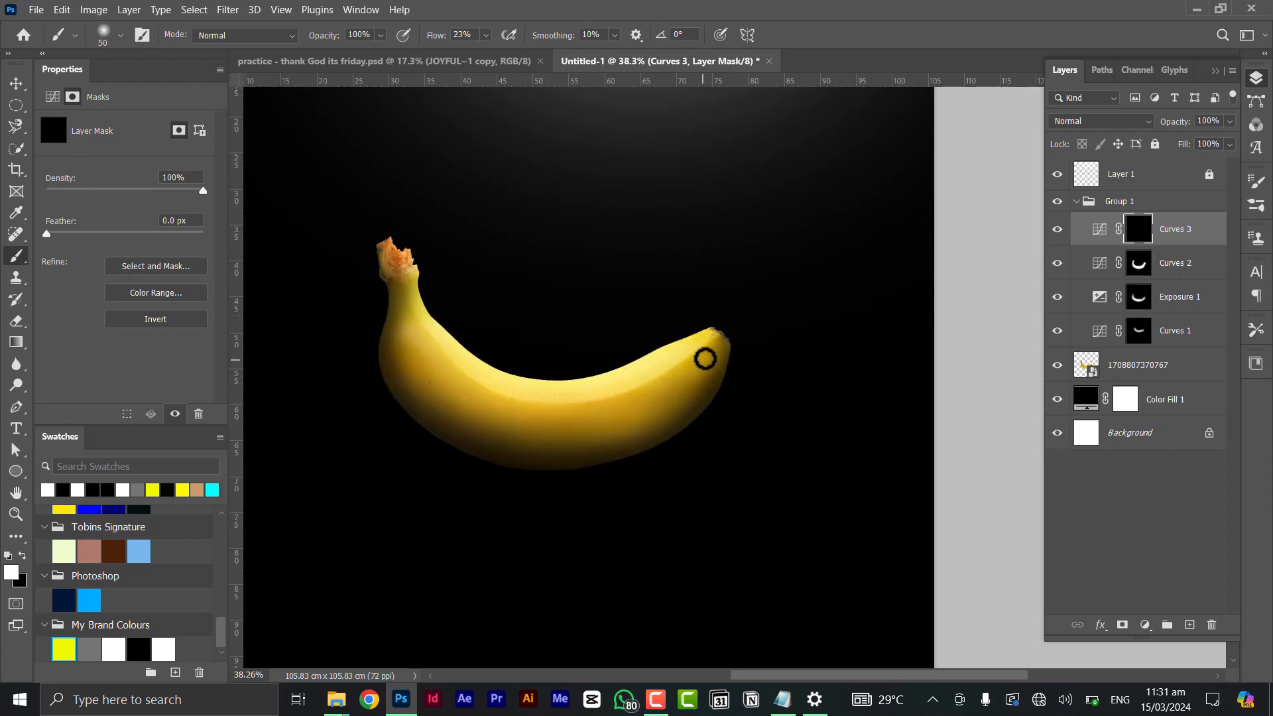
pyautogui.scroll(7, 705, 357)
pyautogui.moveTo(699, 396); pyautogui.dragTo(869, 332)
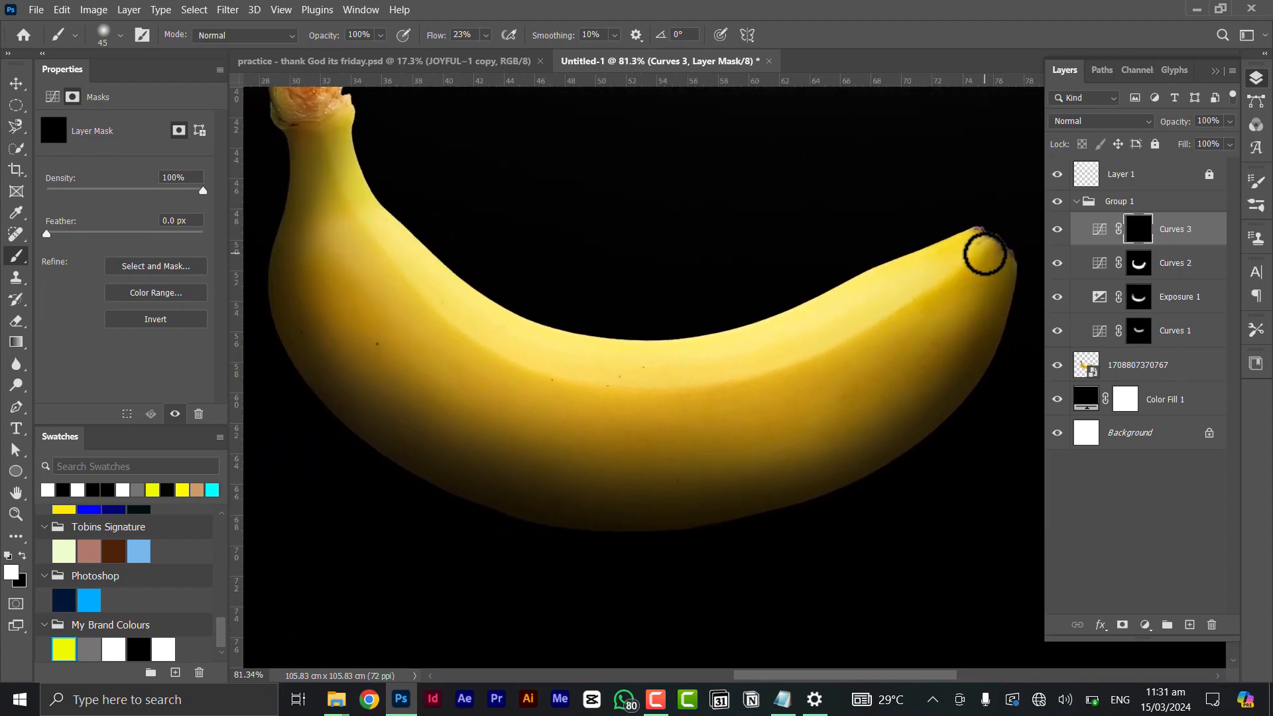
pyautogui.moveTo(986, 254)
pyautogui.mouseDown()
pyautogui.moveTo(882, 323)
pyautogui.moveTo(774, 367)
pyautogui.moveTo(601, 386)
pyautogui.moveTo(479, 344)
pyautogui.moveTo(404, 285)
pyautogui.moveTo(357, 217)
pyautogui.mouseUp()
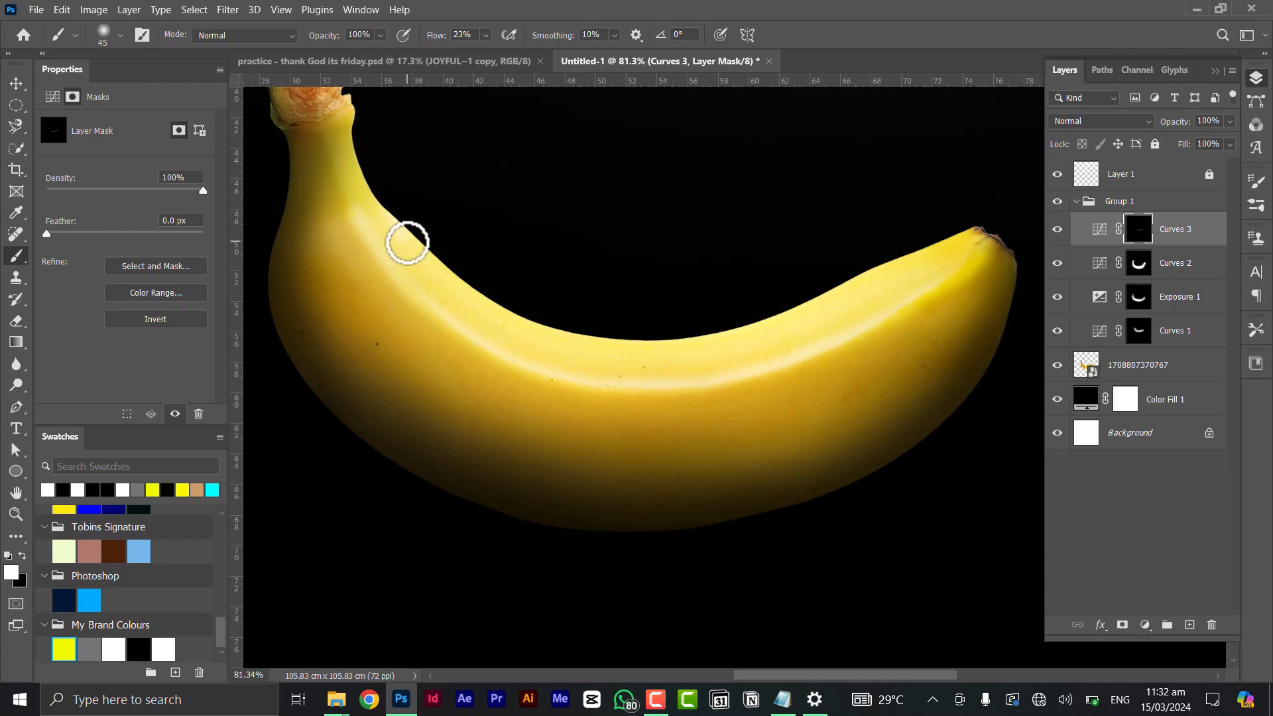
pyautogui.hotkey('ctrl', 'z')
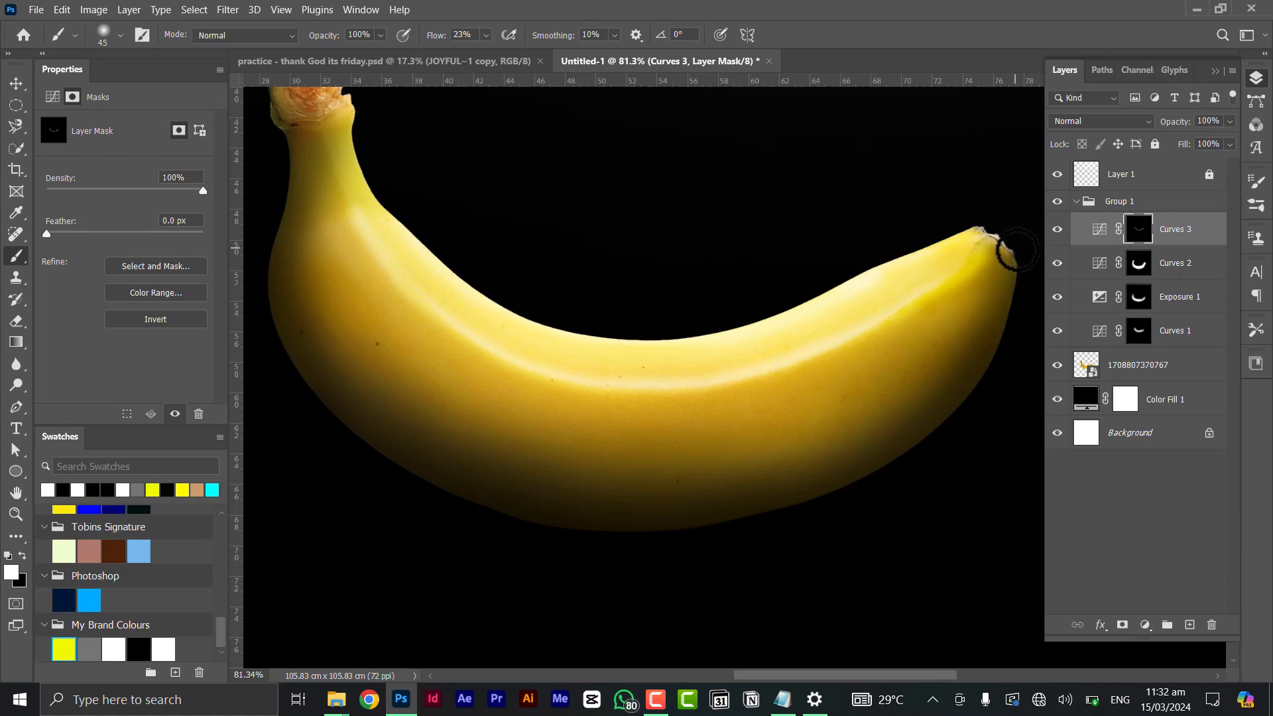
# Paint highlights on the banana's broken stem end and the light-facing side of its neck on the Curves 3 mask
pyautogui.moveTo(554, 372); pyautogui.dragTo(609, 496)
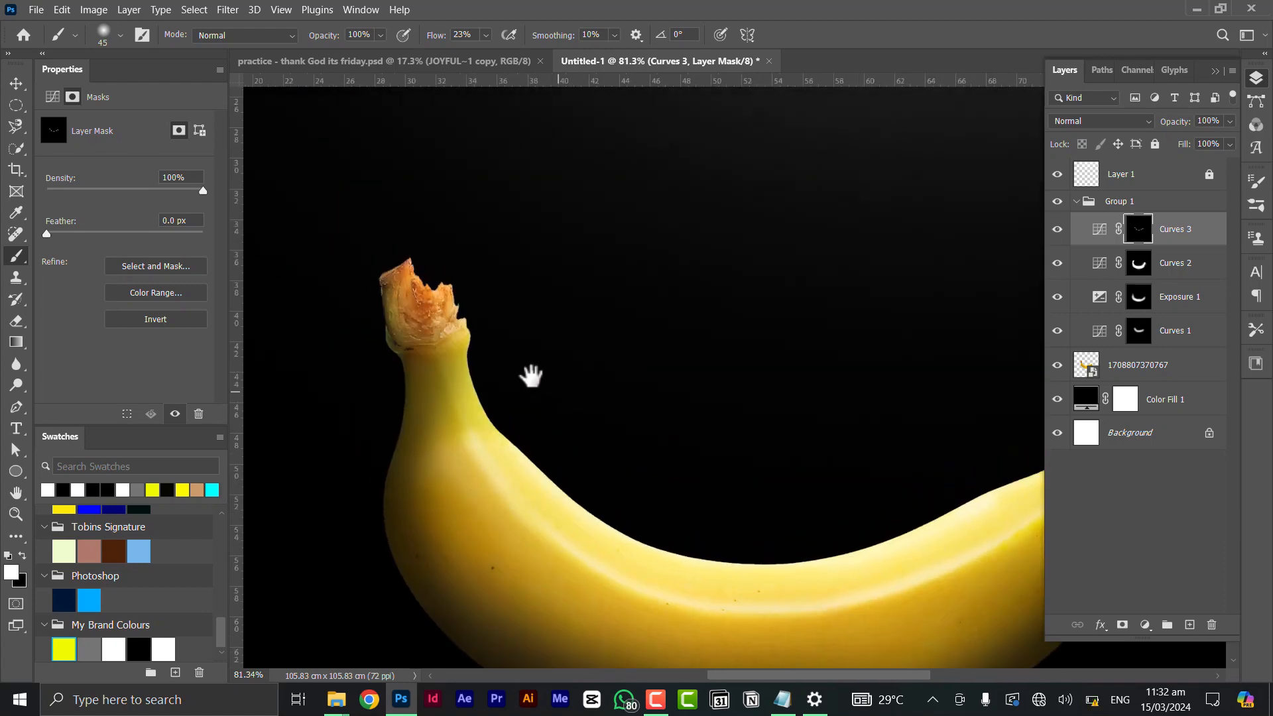
pyautogui.scroll(2, 434, 287)
pyautogui.moveTo(467, 321)
pyautogui.mouseDown()
pyautogui.moveTo(472, 347)
pyautogui.moveTo(463, 299)
pyautogui.moveTo(466, 366)
pyautogui.moveTo(452, 291)
pyautogui.moveTo(424, 290)
pyautogui.moveTo(403, 250)
pyautogui.moveTo(363, 290)
pyautogui.moveTo(399, 277)
pyautogui.moveTo(469, 300)
pyautogui.mouseUp()
pyautogui.moveTo(476, 348)
pyautogui.mouseDown()
pyautogui.moveTo(506, 449)
pyautogui.moveTo(537, 479)
pyautogui.moveTo(485, 445)
pyautogui.moveTo(488, 511)
pyautogui.mouseUp()
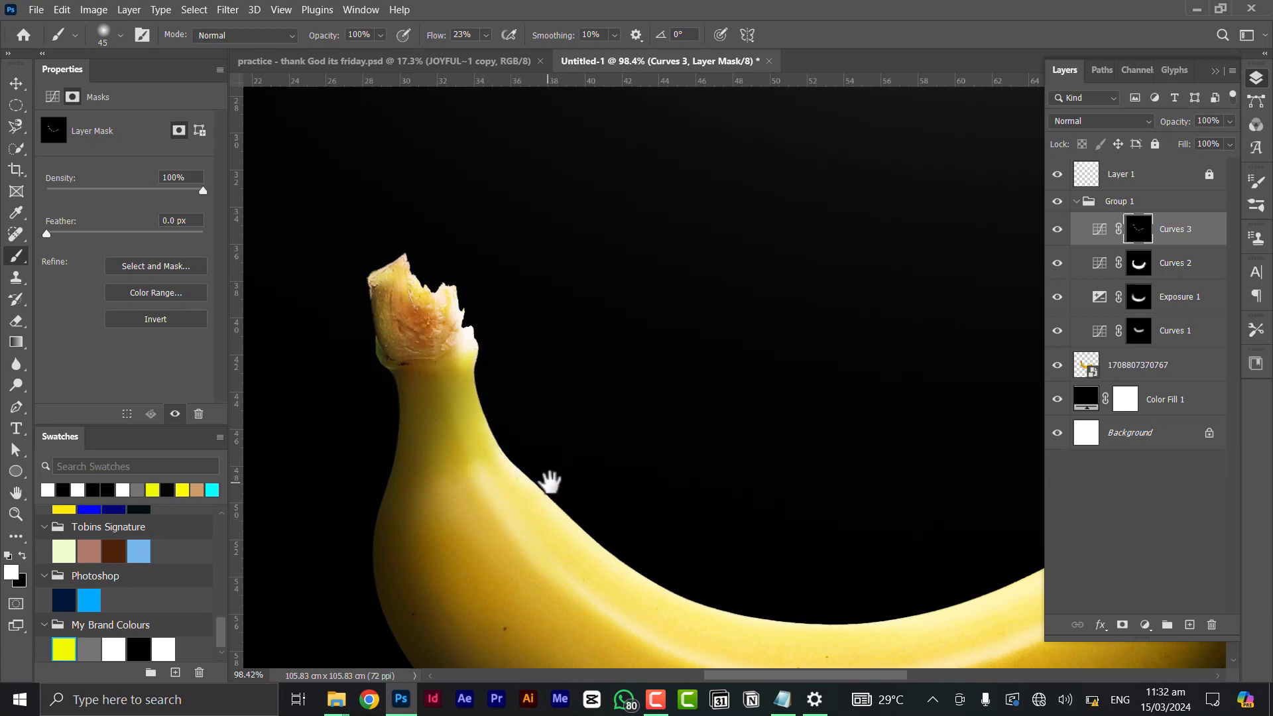
# Strengthen the highlight along the banana's ridge below the neck on the Curves 3 mask
pyautogui.moveTo(628, 457)
pyautogui.mouseDown()
pyautogui.moveTo(634, 232)
pyautogui.moveTo(550, 162)
pyautogui.mouseUp()
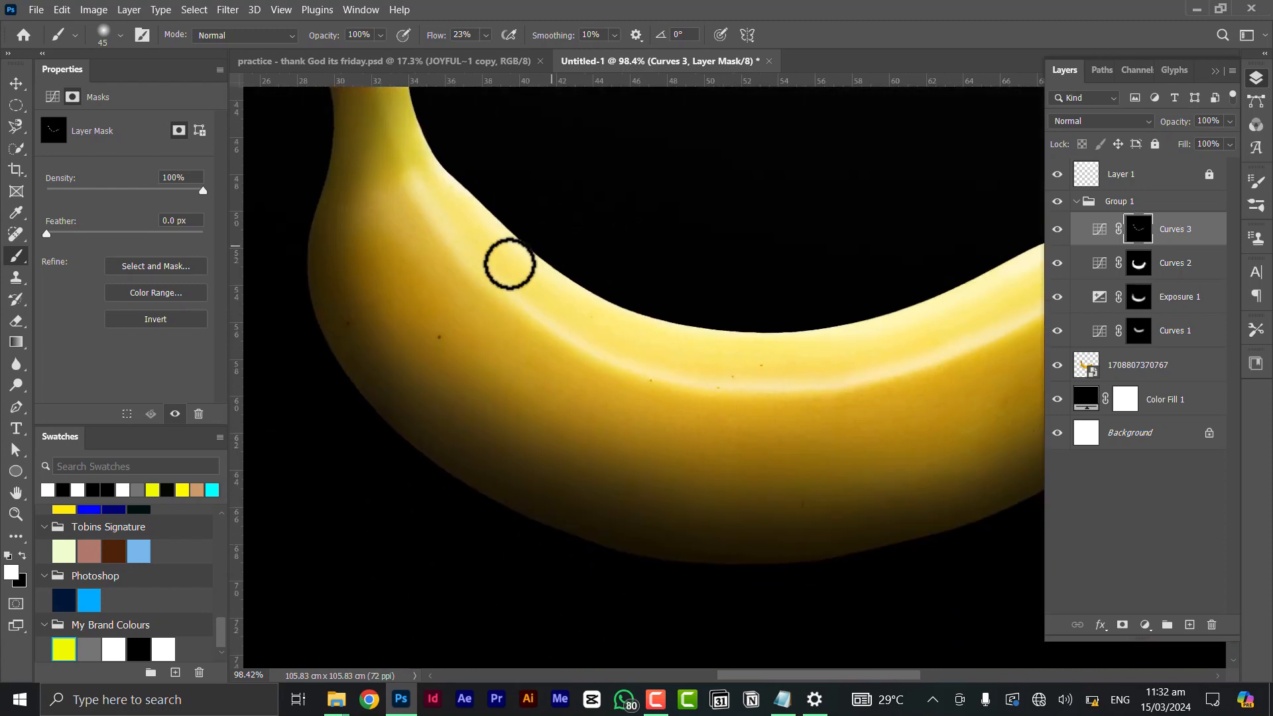
pyautogui.moveTo(497, 293)
pyautogui.mouseDown()
pyautogui.moveTo(571, 347)
pyautogui.moveTo(699, 388)
pyautogui.moveTo(782, 392)
pyautogui.moveTo(919, 371)
pyautogui.moveTo(681, 363)
pyautogui.mouseUp()
pyautogui.scroll(-3, 919, 371)
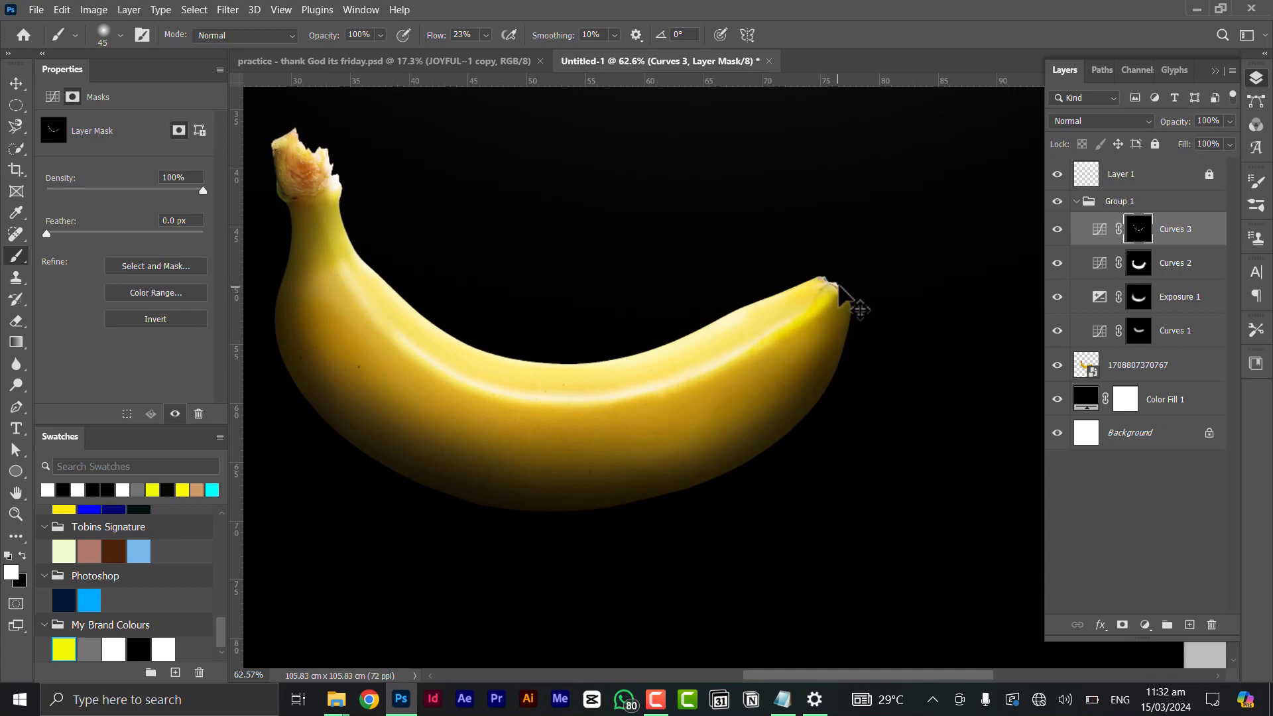
pyautogui.scroll(-1, 776, 277)
pyautogui.moveTo(375, 254); pyautogui.dragTo(419, 307)
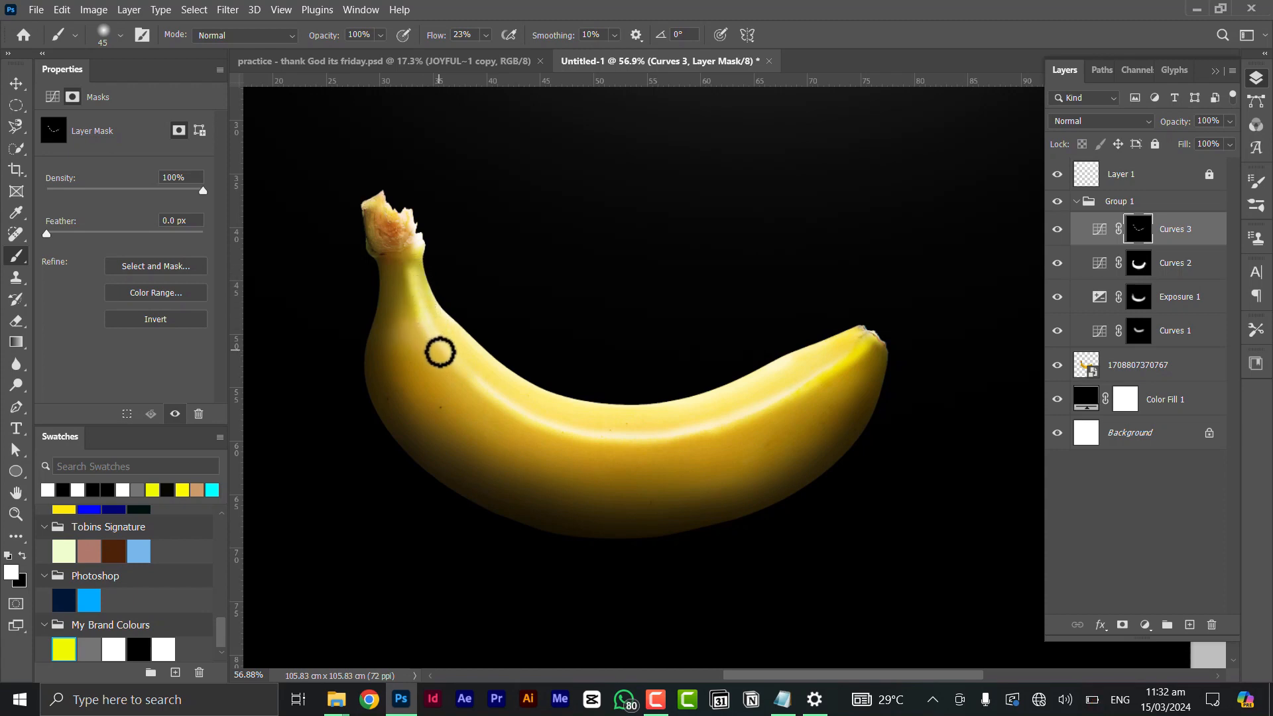
# Compare the whole banana composition with and without the Group 1 lighting adjustments
pyautogui.scroll(-5, 558, 385)
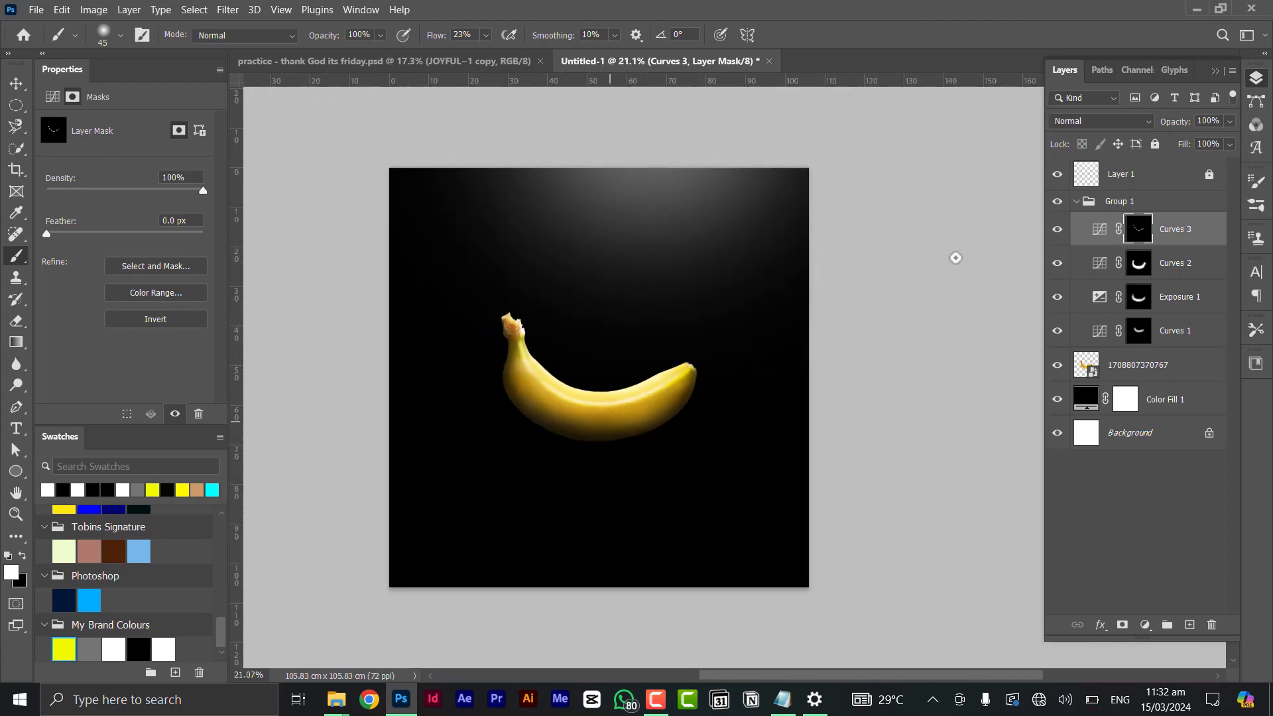
pyautogui.scroll(-1, 956, 258)
pyautogui.click(1060, 202)
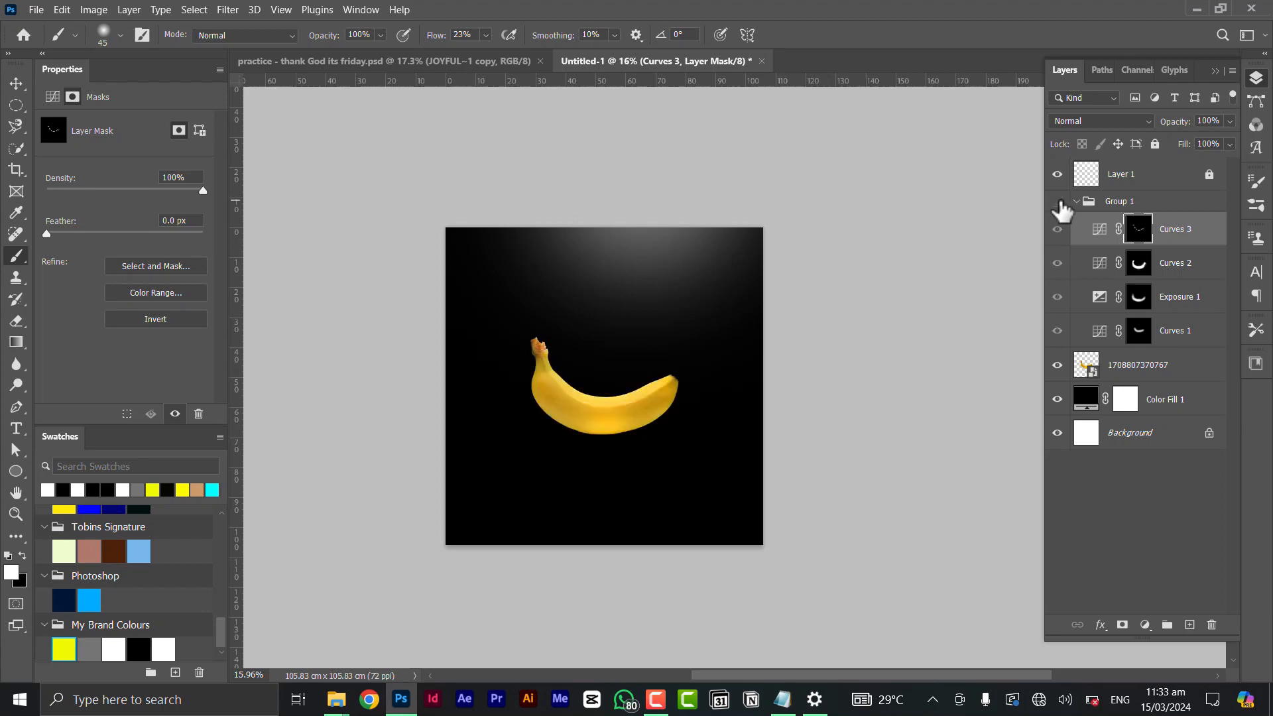
pyautogui.click(1058, 202)
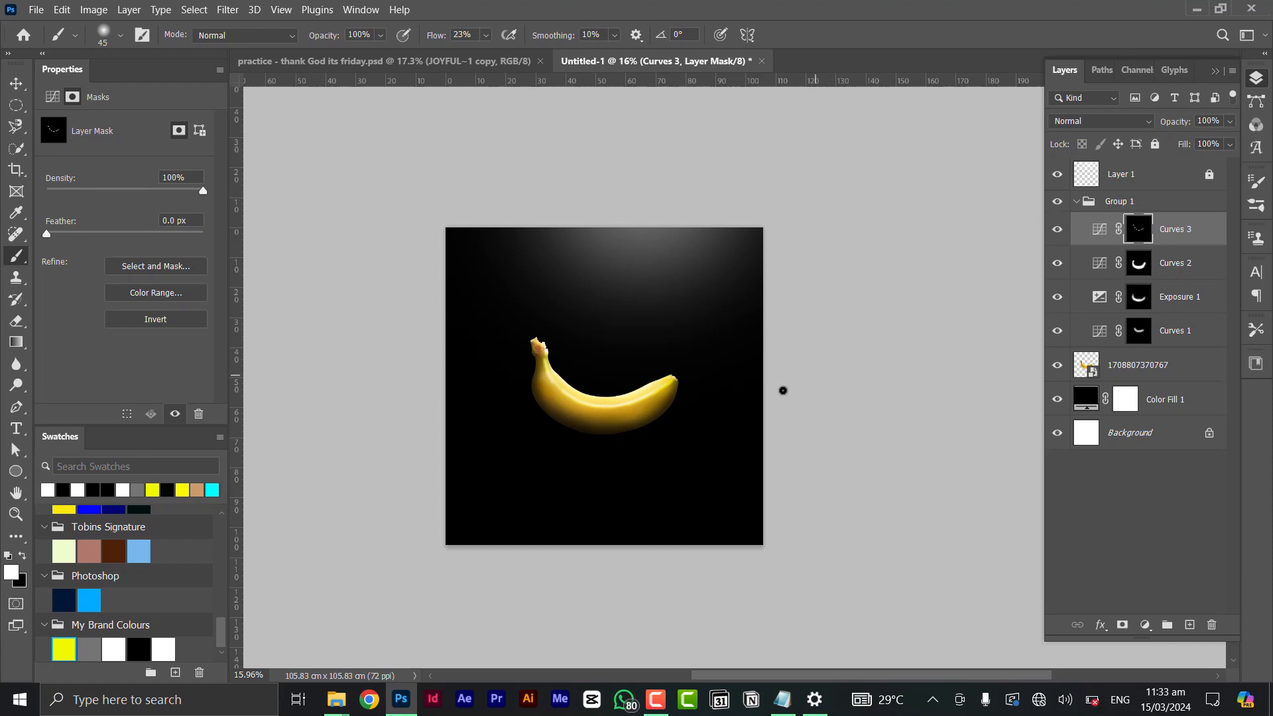
# Paint shadow along the left side of the banana's stem on the Curves 2 mask, and dismiss the low-battery notice
pyautogui.scroll(5, 605, 339)
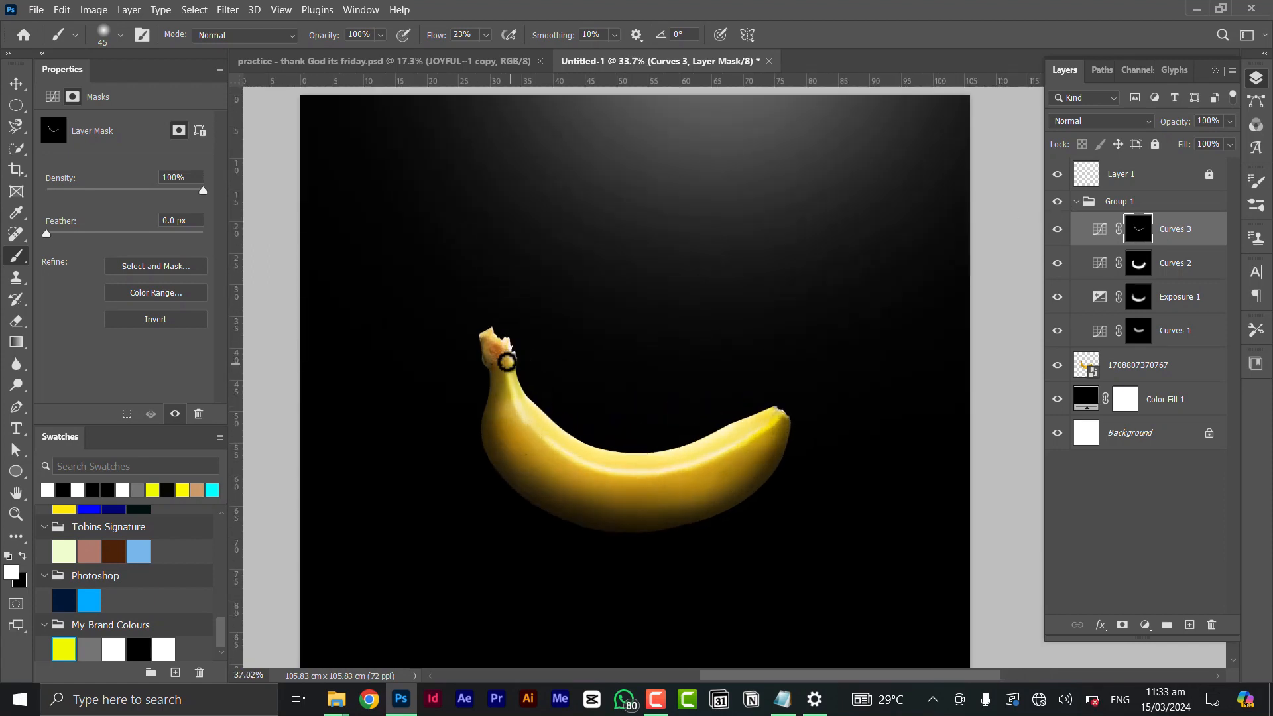
pyautogui.click(1153, 268)
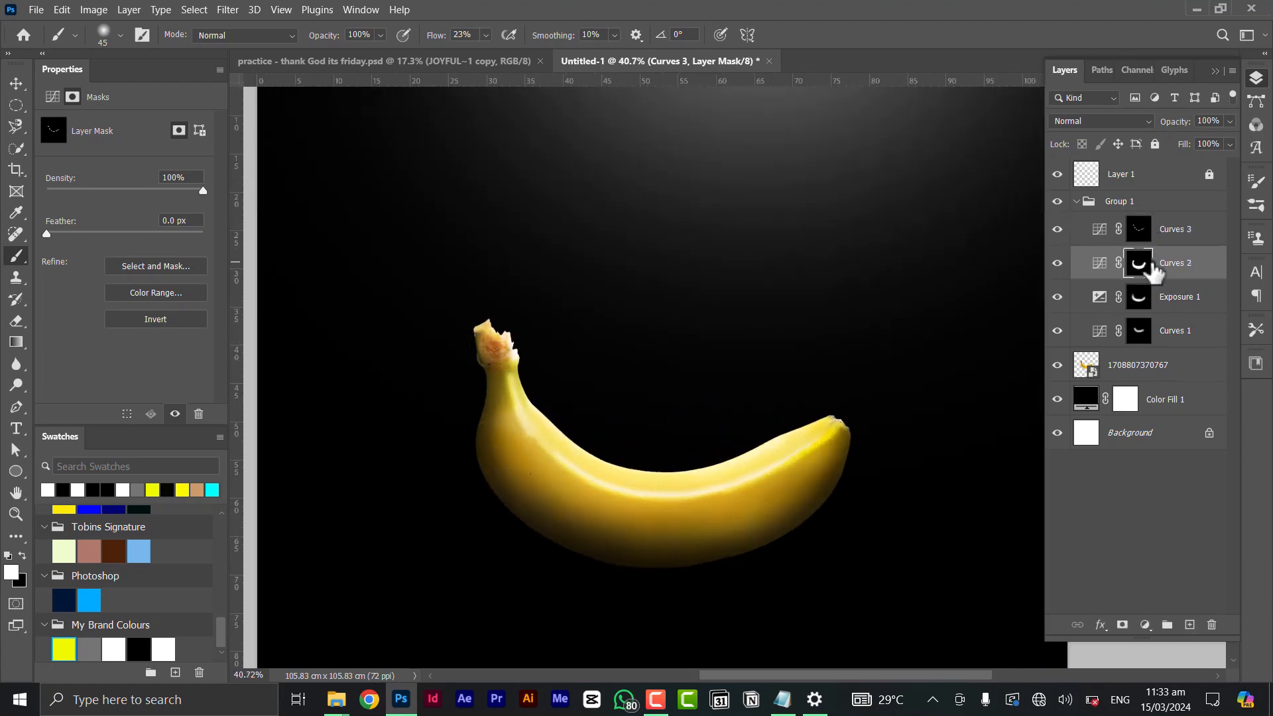
pyautogui.scroll(5, 460, 350)
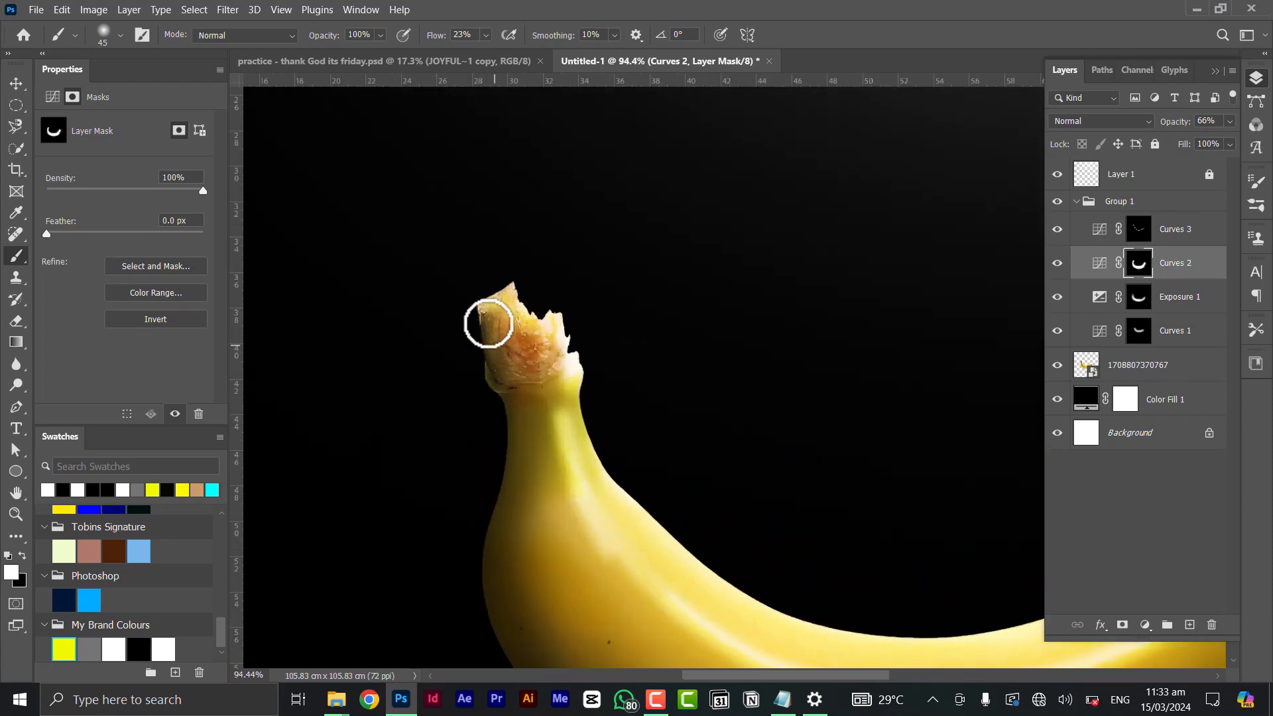
pyautogui.moveTo(507, 375)
pyautogui.mouseDown()
pyautogui.moveTo(544, 377)
pyautogui.moveTo(493, 345)
pyautogui.moveTo(498, 450)
pyautogui.moveTo(507, 410)
pyautogui.moveTo(488, 530)
pyautogui.moveTo(521, 386)
pyautogui.moveTo(500, 352)
pyautogui.moveTo(523, 341)
pyautogui.moveTo(479, 312)
pyautogui.moveTo(509, 401)
pyautogui.mouseUp()
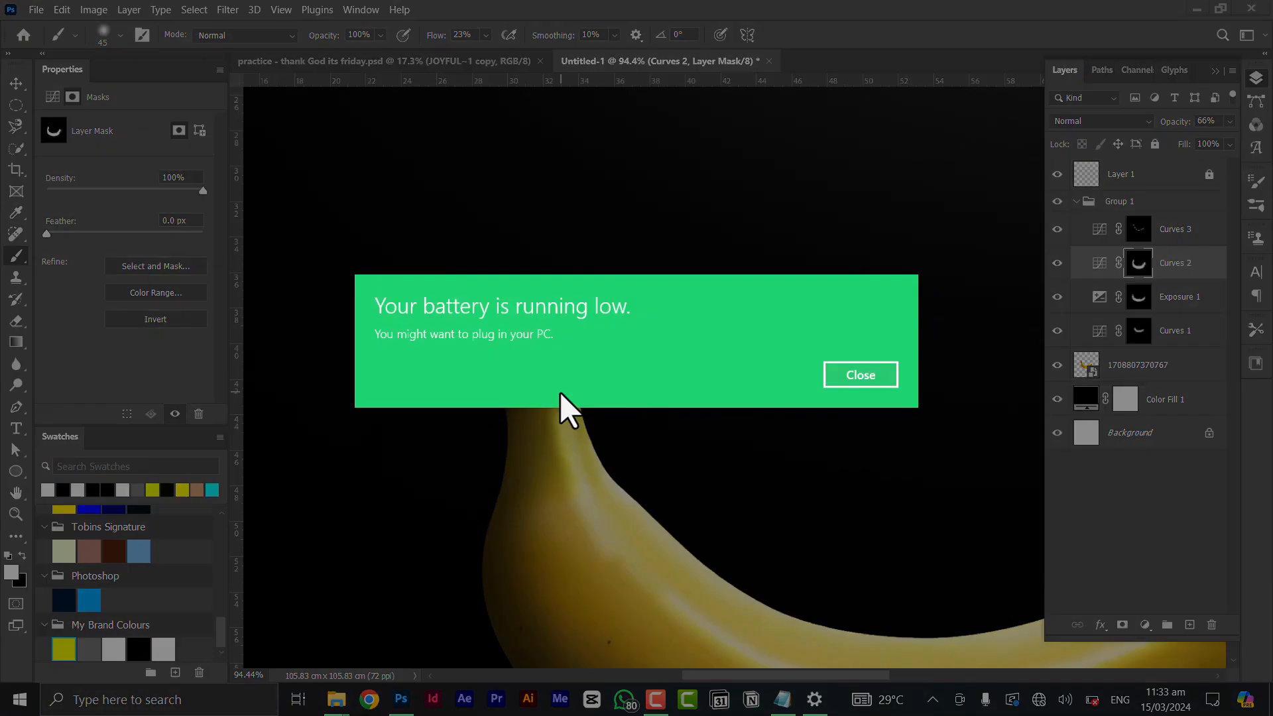
pyautogui.click(888, 382)
# Check the finished banana lighting on the full canvas by hiding and showing Group 1
pyautogui.scroll(-5, 683, 398)
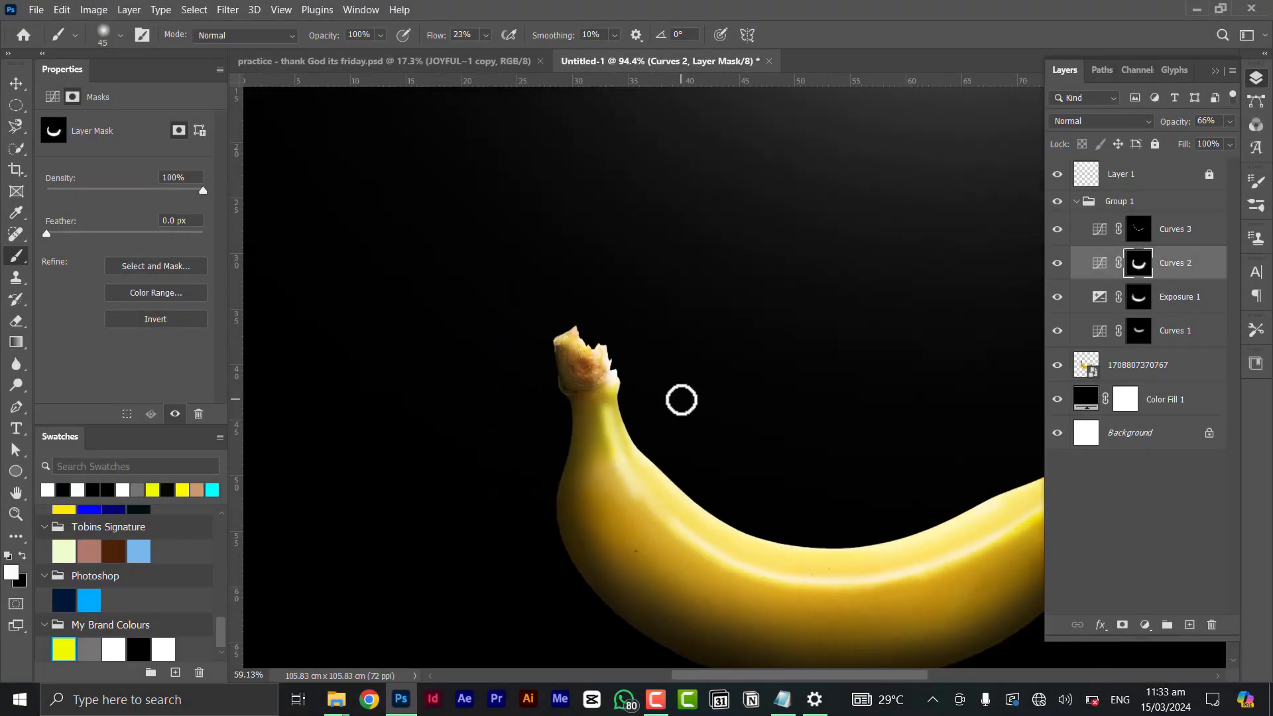
pyautogui.moveTo(853, 428); pyautogui.dragTo(749, 370)
pyautogui.scroll(-2, 757, 344)
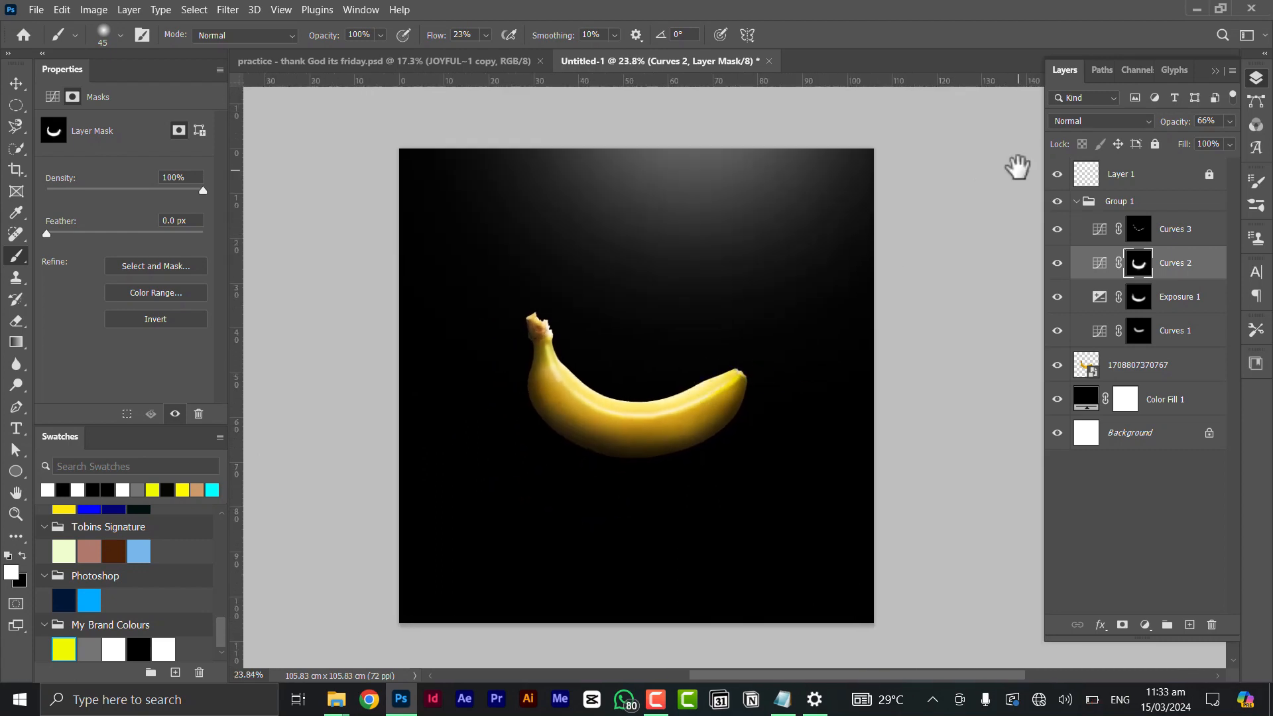
pyautogui.click(1062, 201)
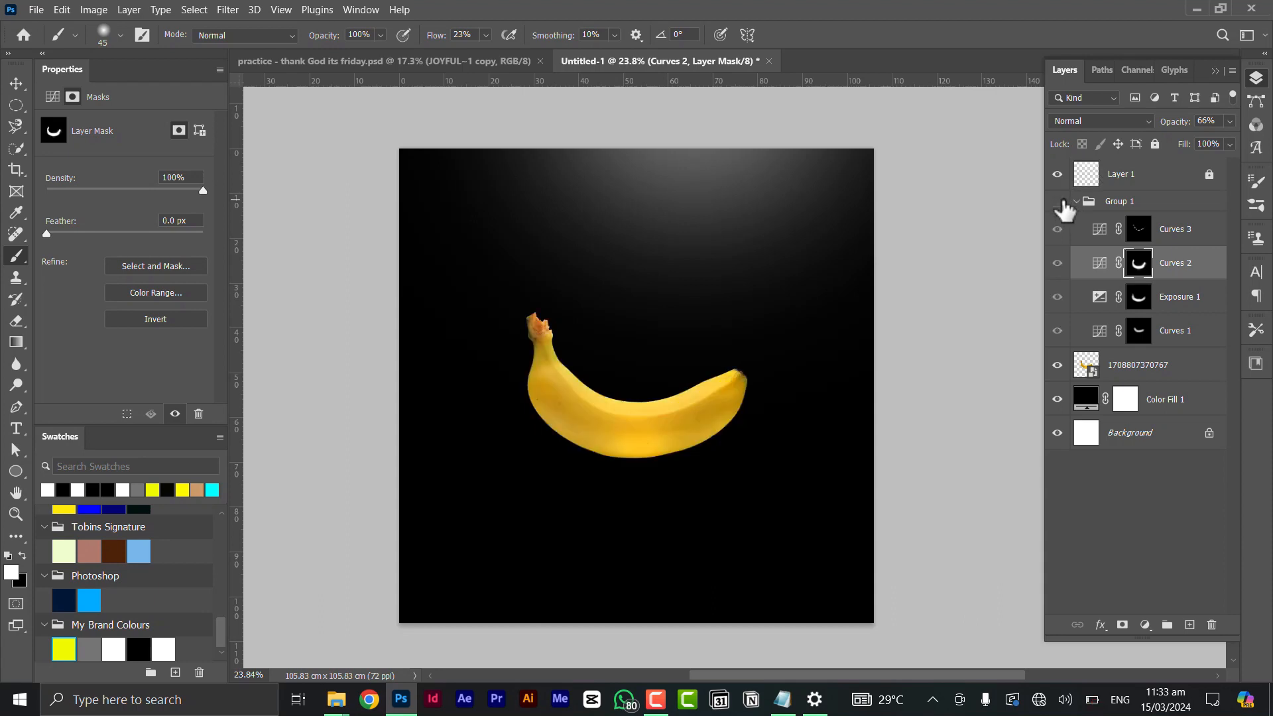
pyautogui.click(1062, 201)
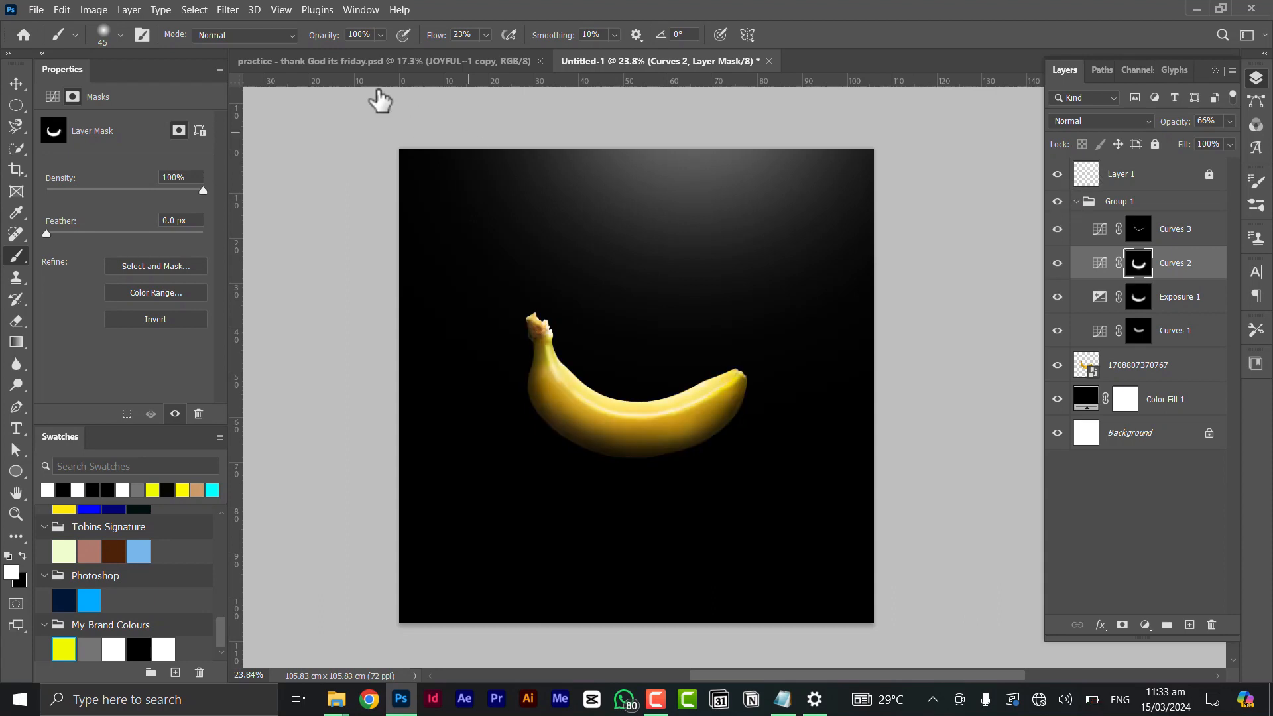
# Examine the lighting on the emoji and other elements in the "practice - thank God its friday.psd" poster, and return to Untitled-1
pyautogui.click(350, 61)
pyautogui.scroll(2, 541, 494)
pyautogui.scroll(2, 497, 479)
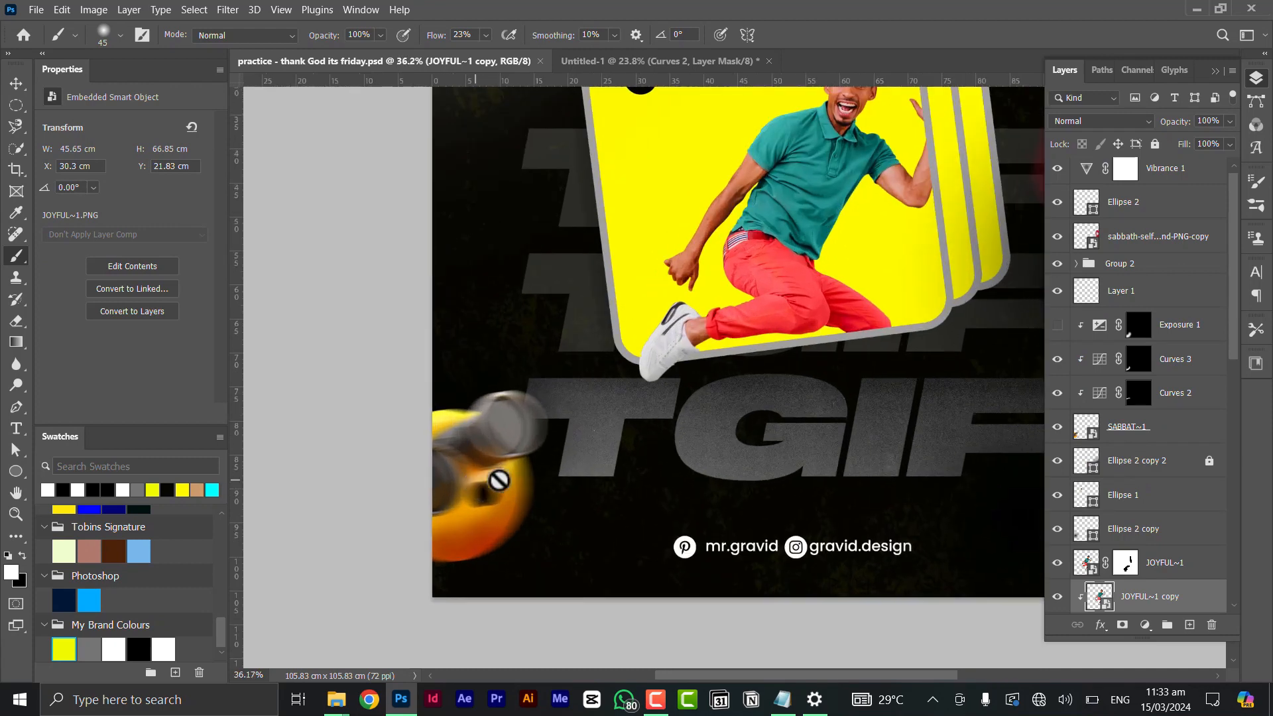
pyautogui.scroll(-3, 821, 423)
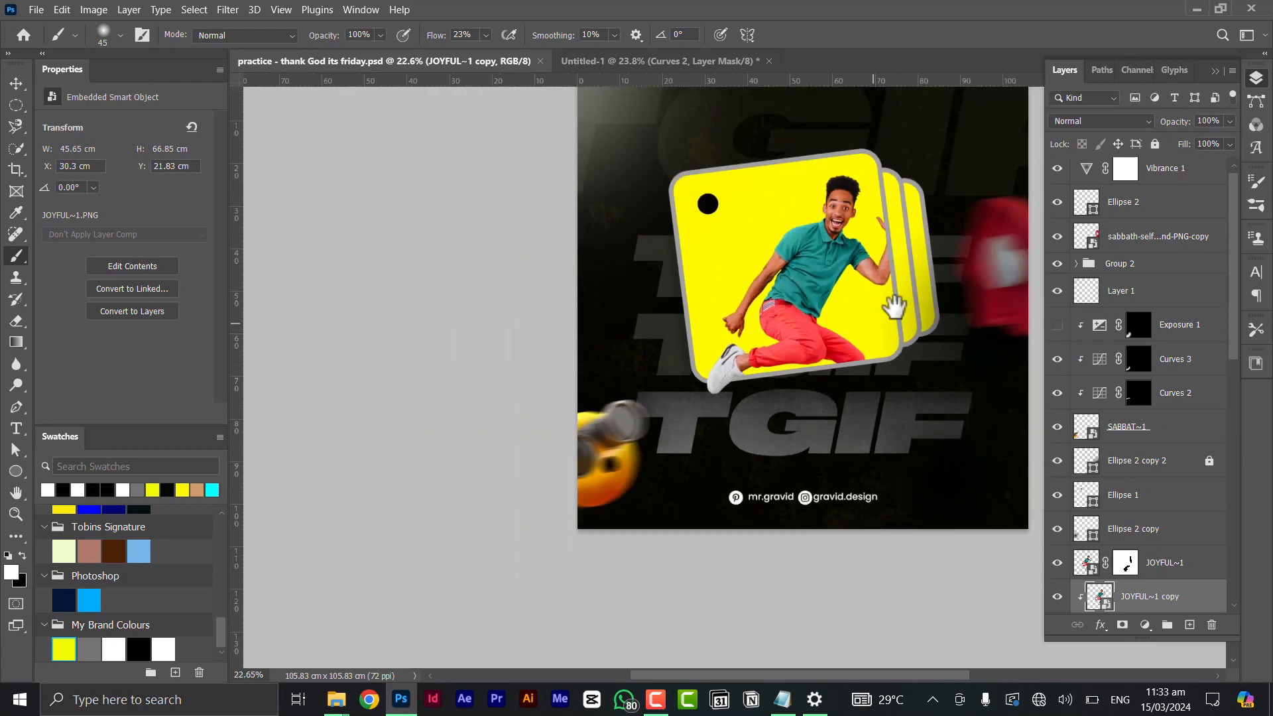
pyautogui.moveTo(894, 306); pyautogui.dragTo(785, 352)
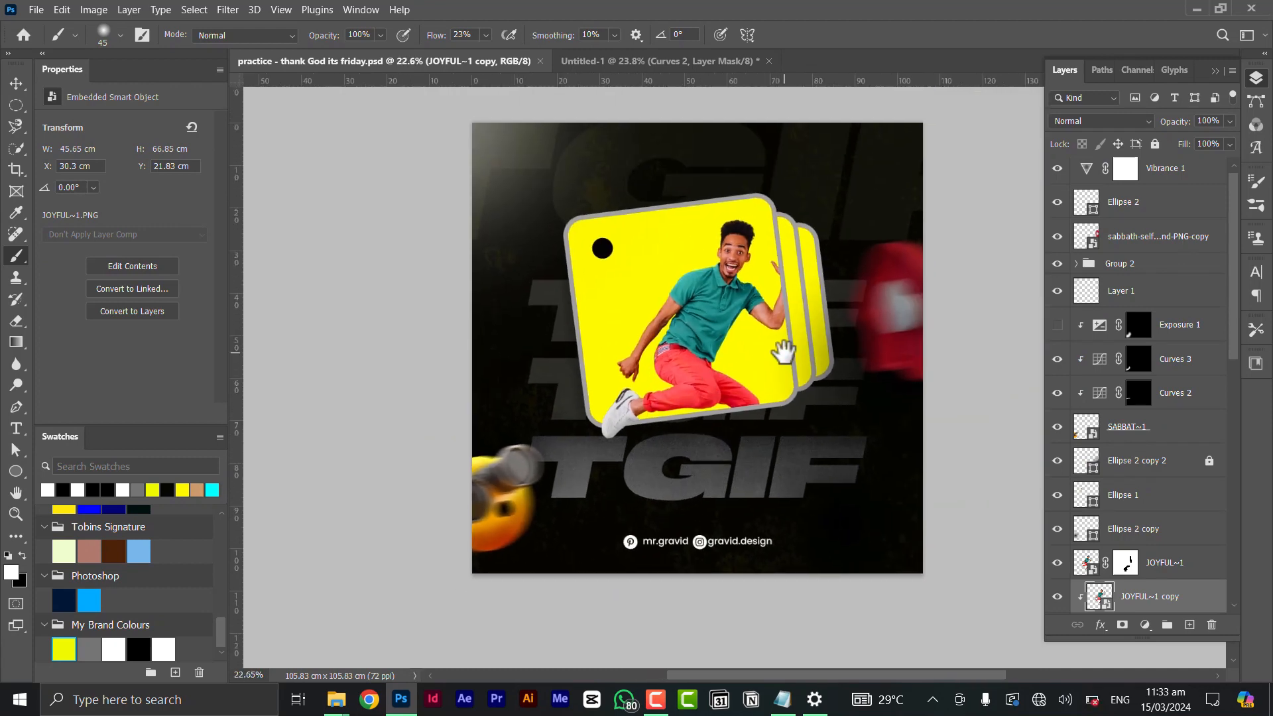
pyautogui.click(690, 62)
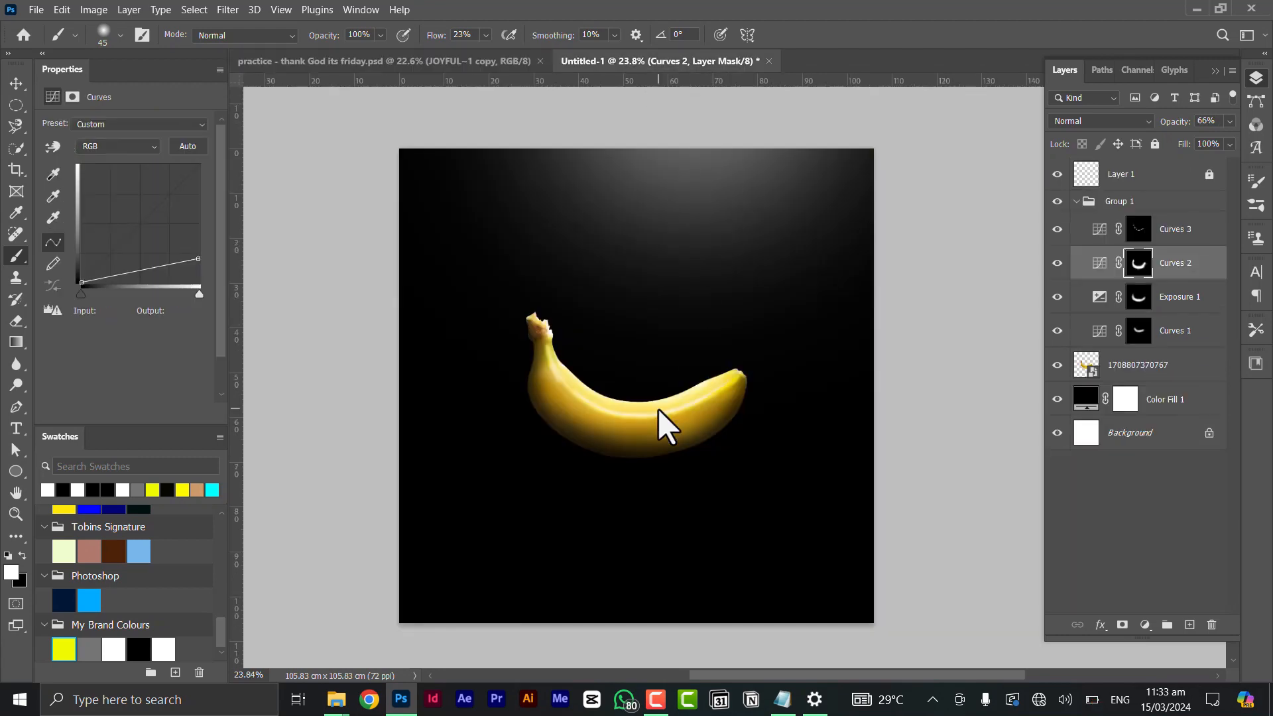